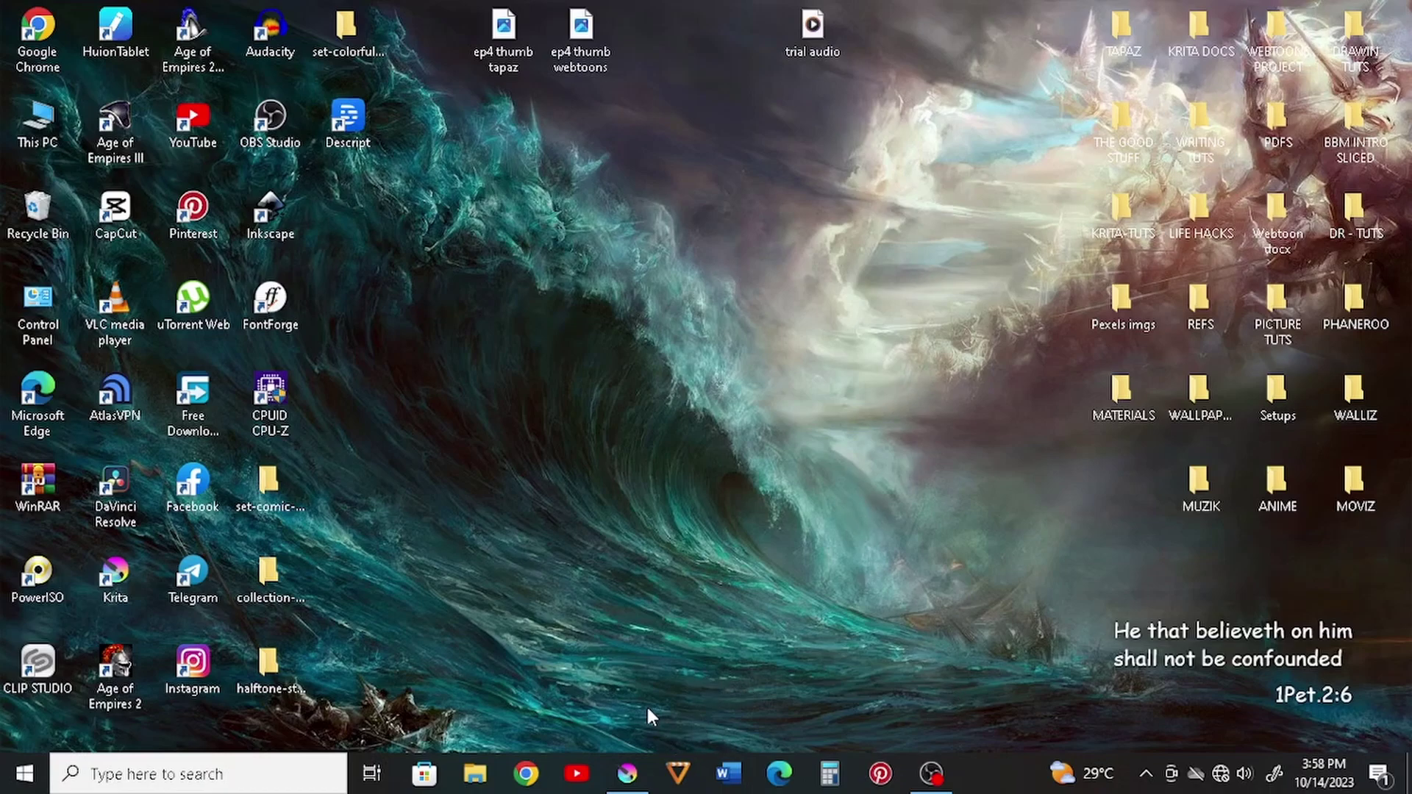
# Launch Krita from the taskbar
pyautogui.click(640, 776)
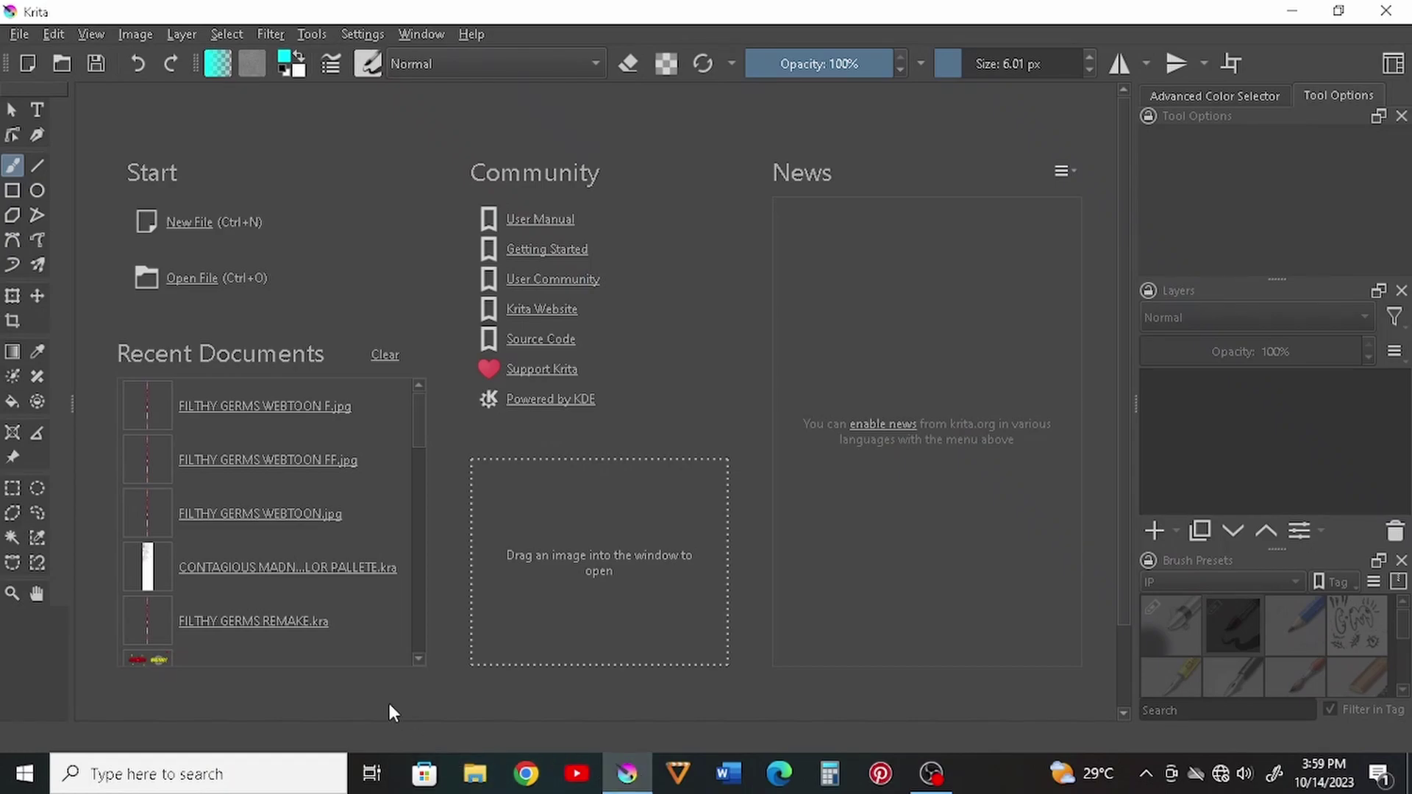
# Open FILTHY GERMS REMAKE.kra from Recent Documents and pan and zoom over the 800 x 38,400 strip
pyautogui.click(291, 624)
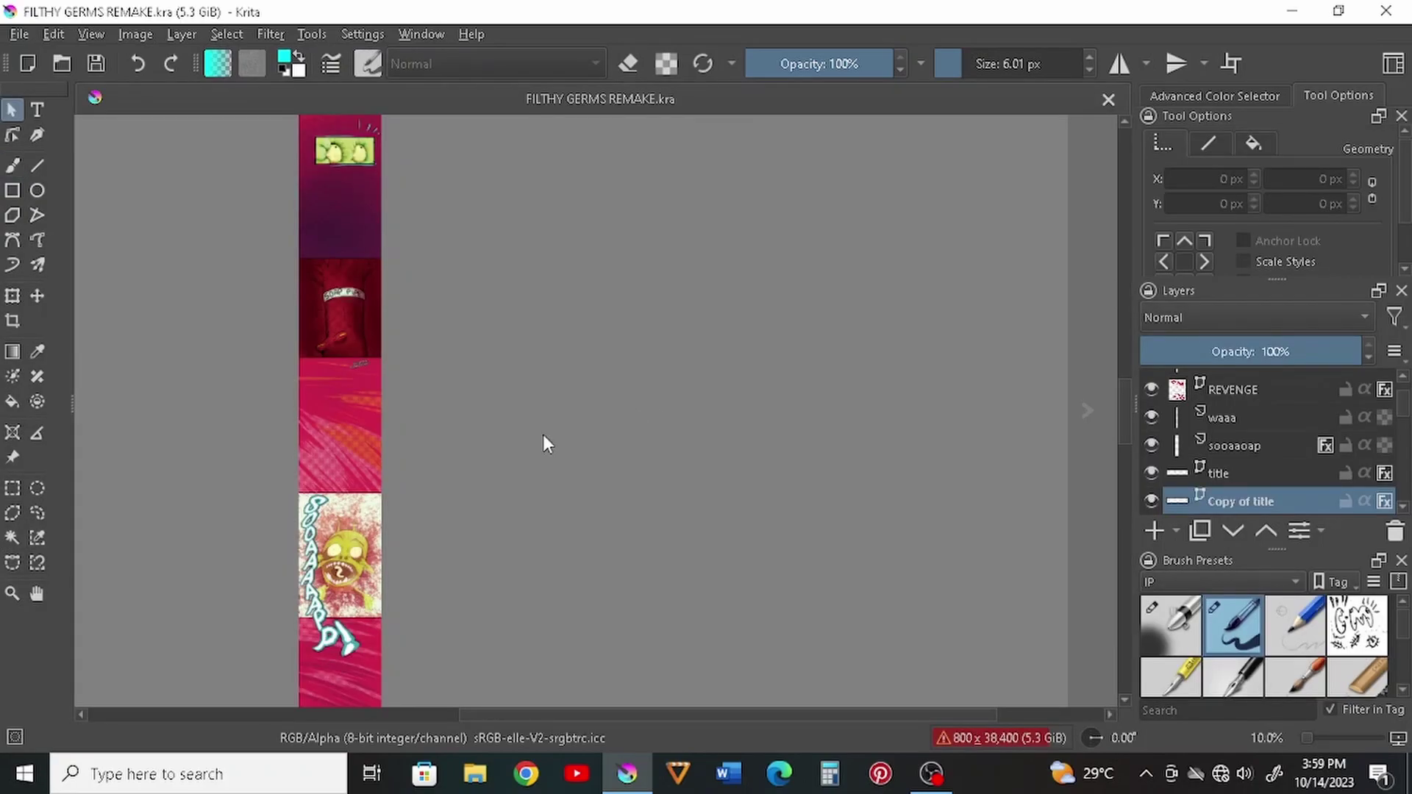
pyautogui.moveTo(454, 426); pyautogui.dragTo(776, 487)
pyautogui.scroll(2, 666, 385)
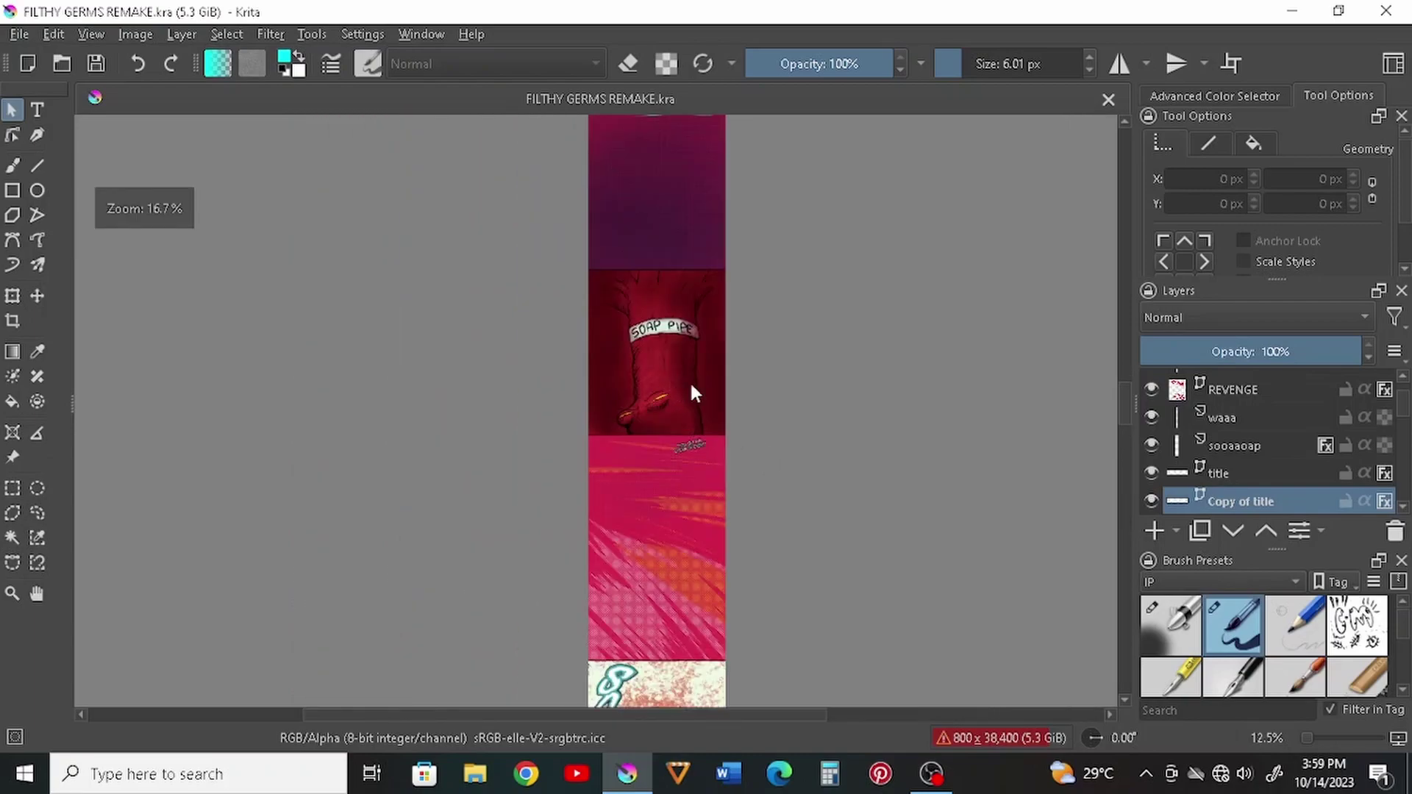
pyautogui.moveTo(1124, 399); pyautogui.dragTo(1050, 623)
pyautogui.scroll(2, 833, 416)
pyautogui.scroll(-1, 832, 417)
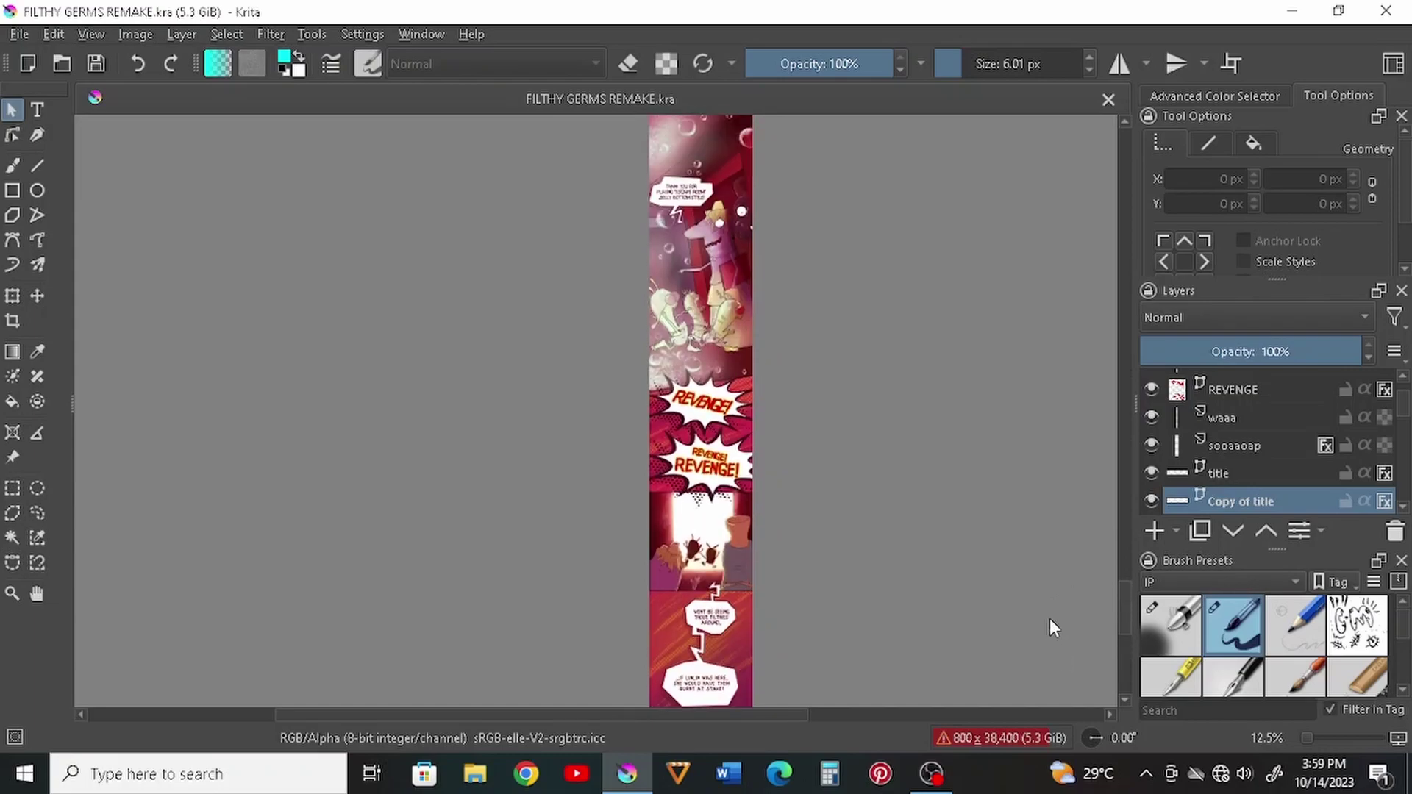
pyautogui.click(147, 33)
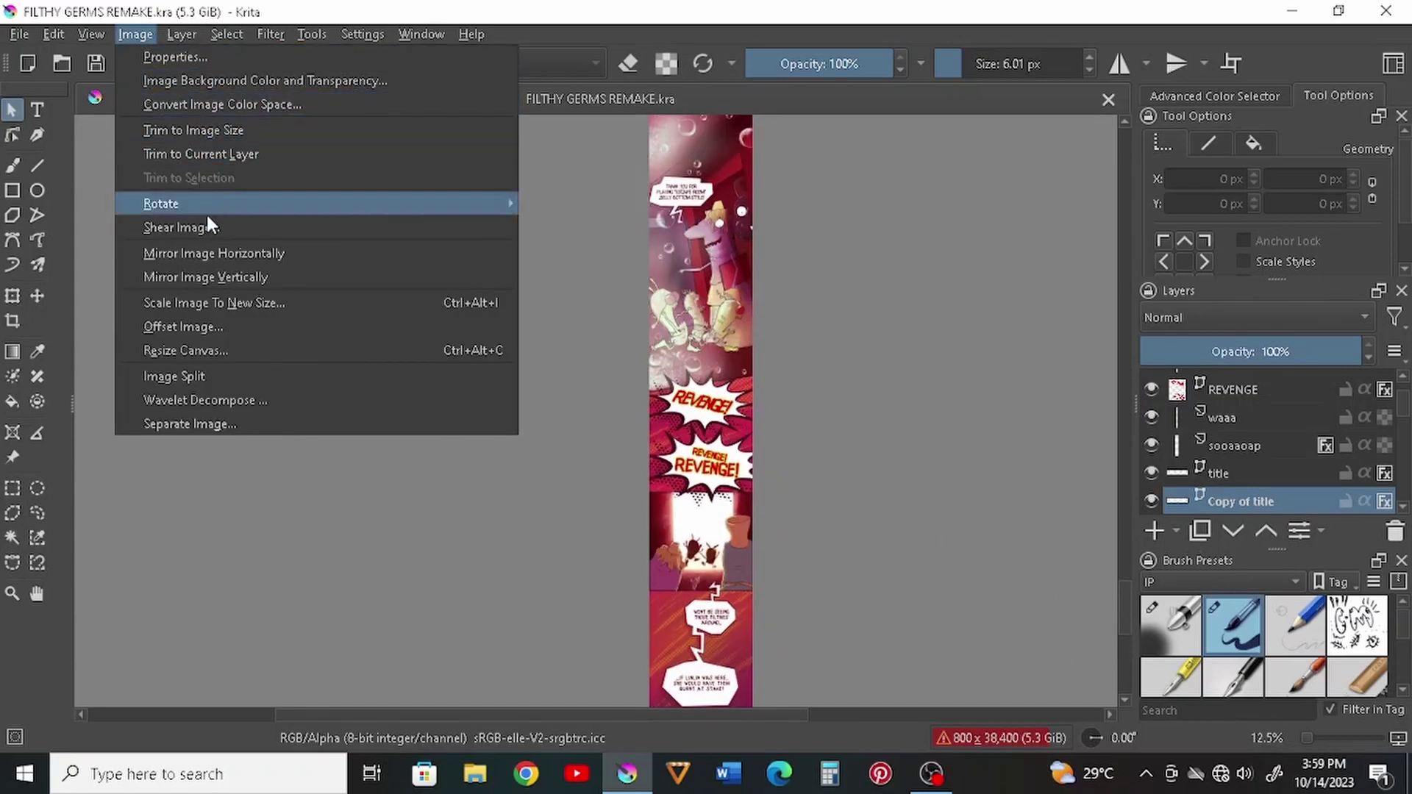
pyautogui.click(210, 350)
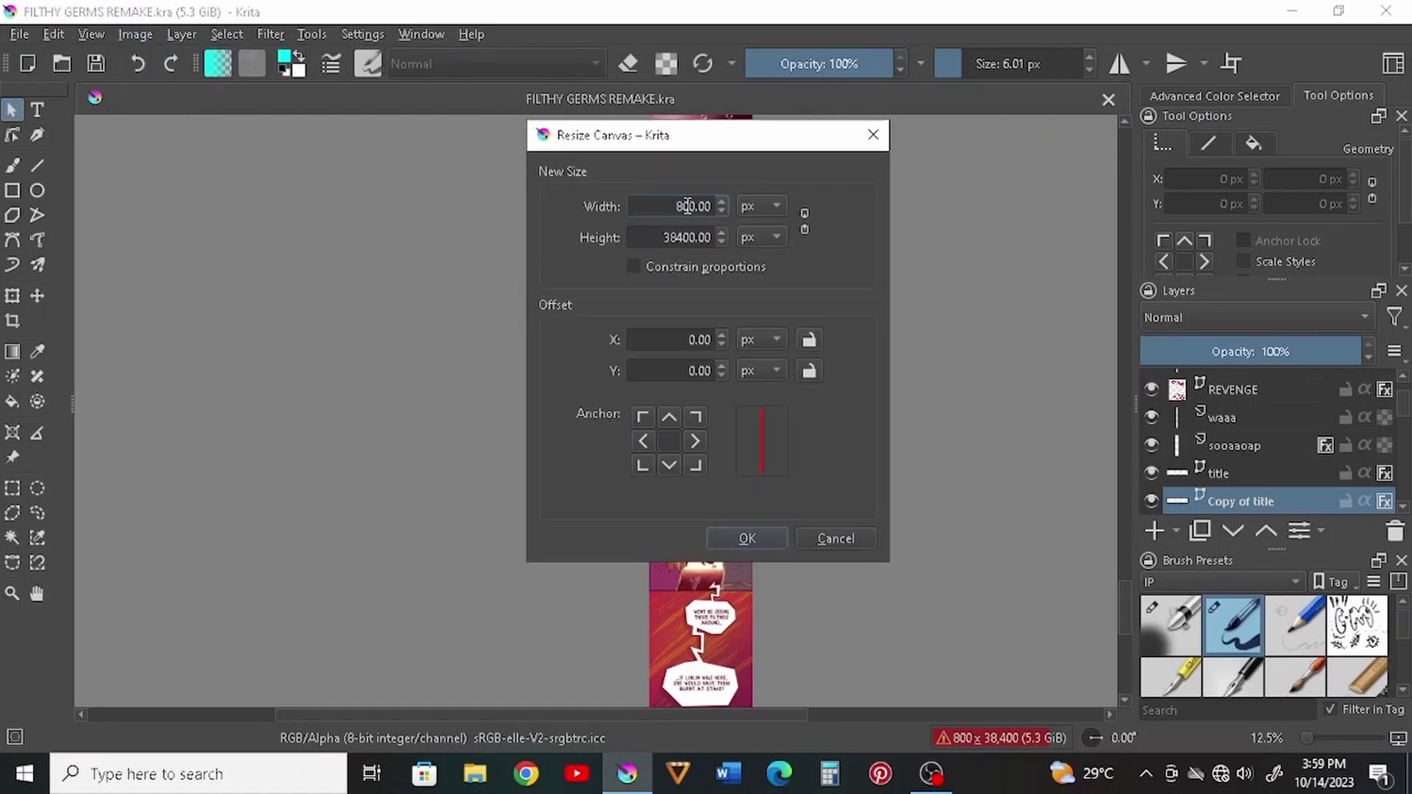
pyautogui.moveTo(678, 207); pyautogui.dragTo(696, 238)
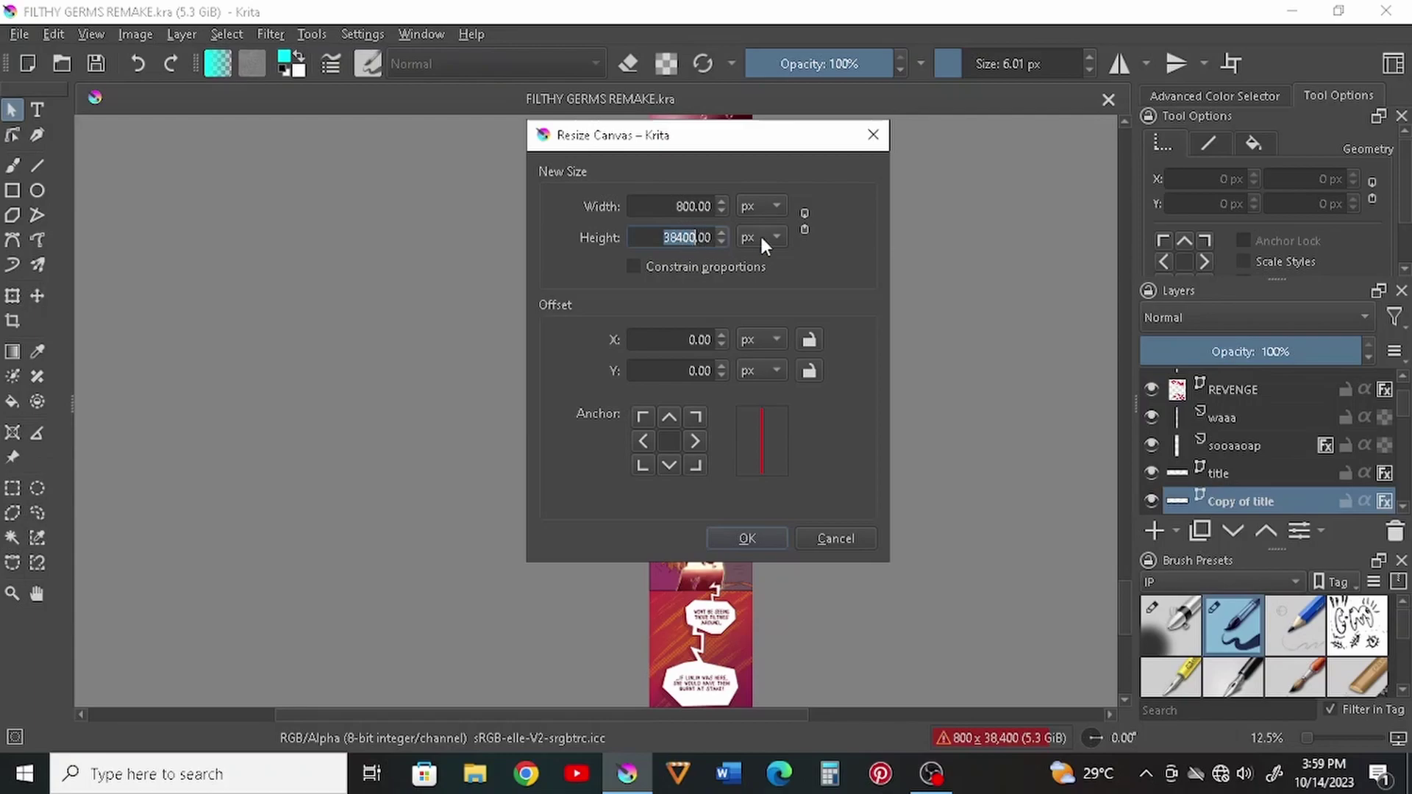
pyautogui.click(872, 136)
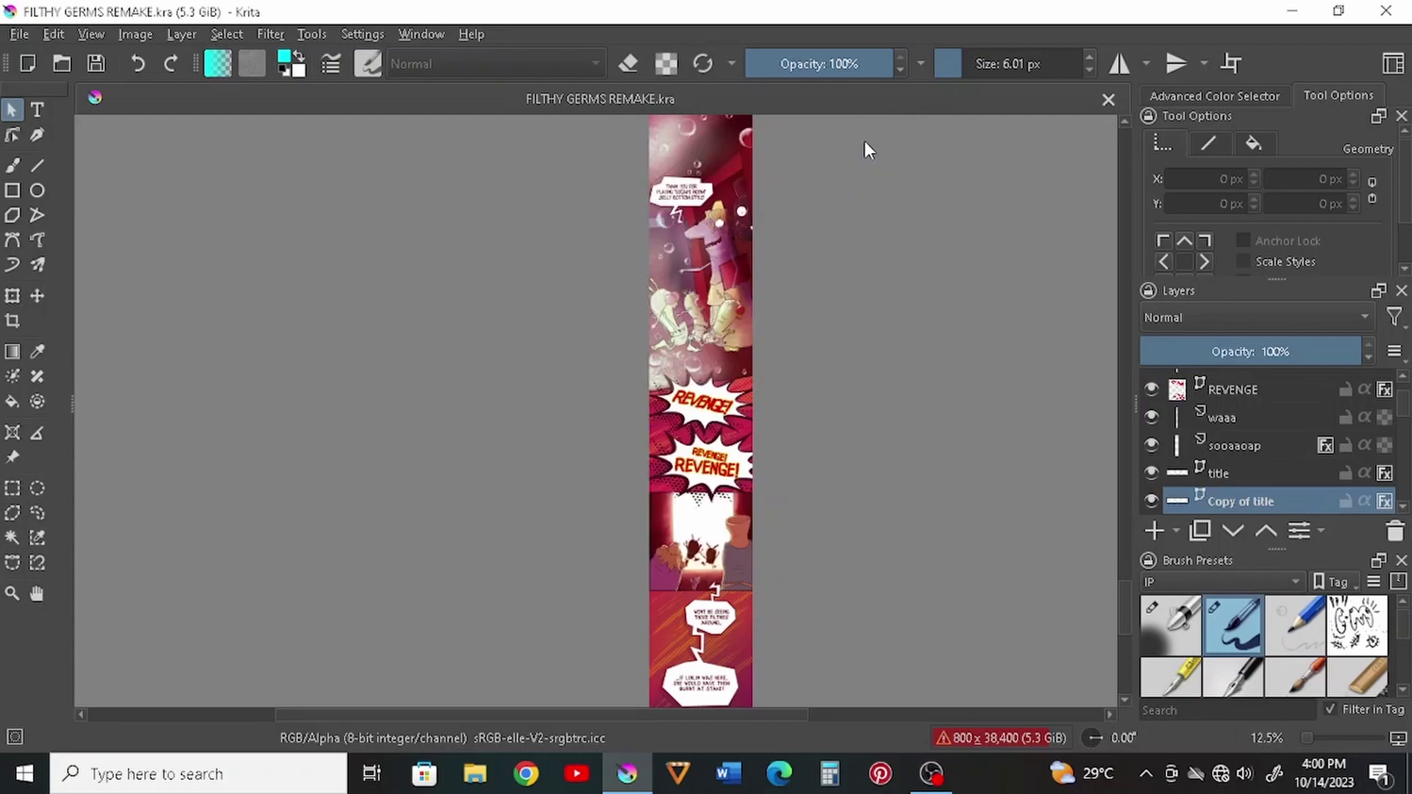
pyautogui.click(829, 774)
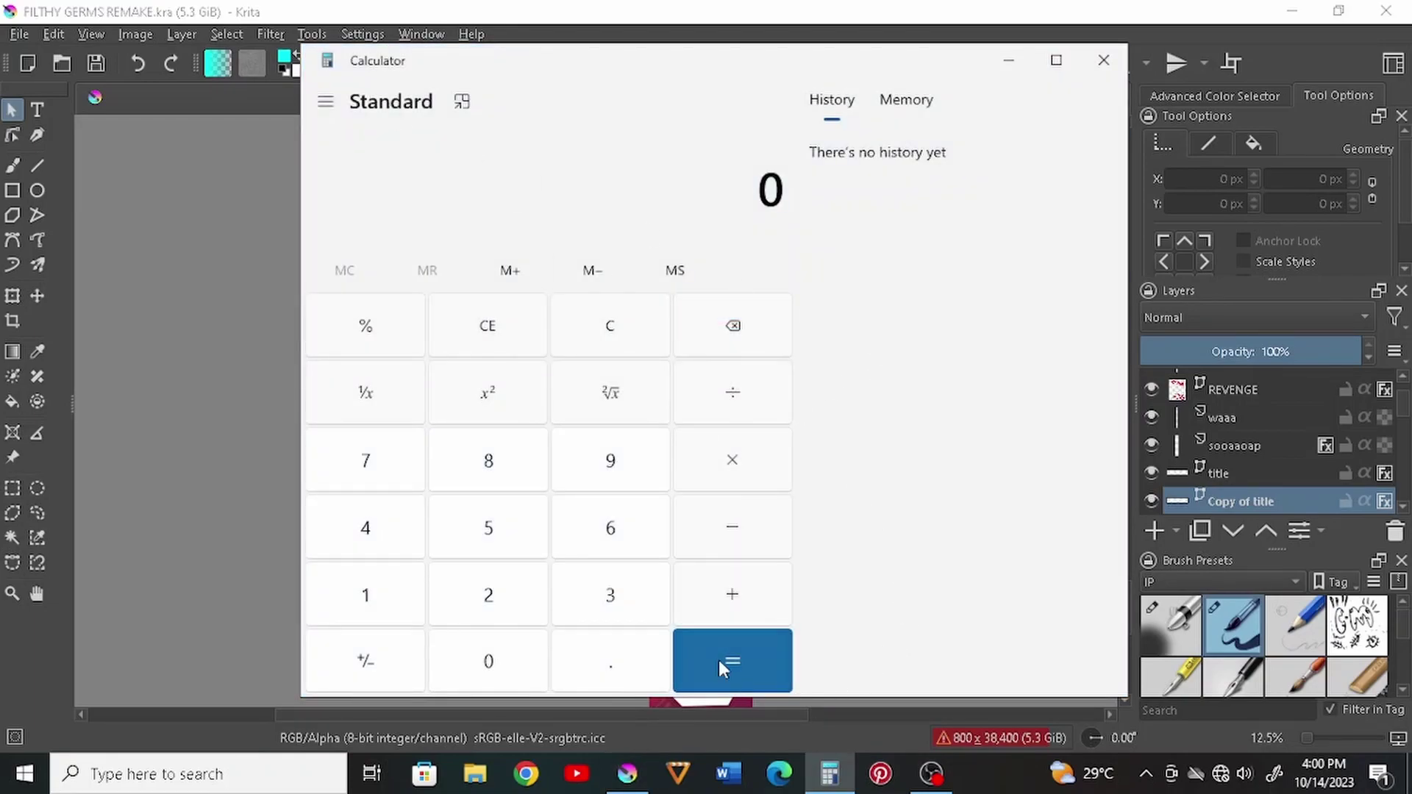
pyautogui.click(628, 774)
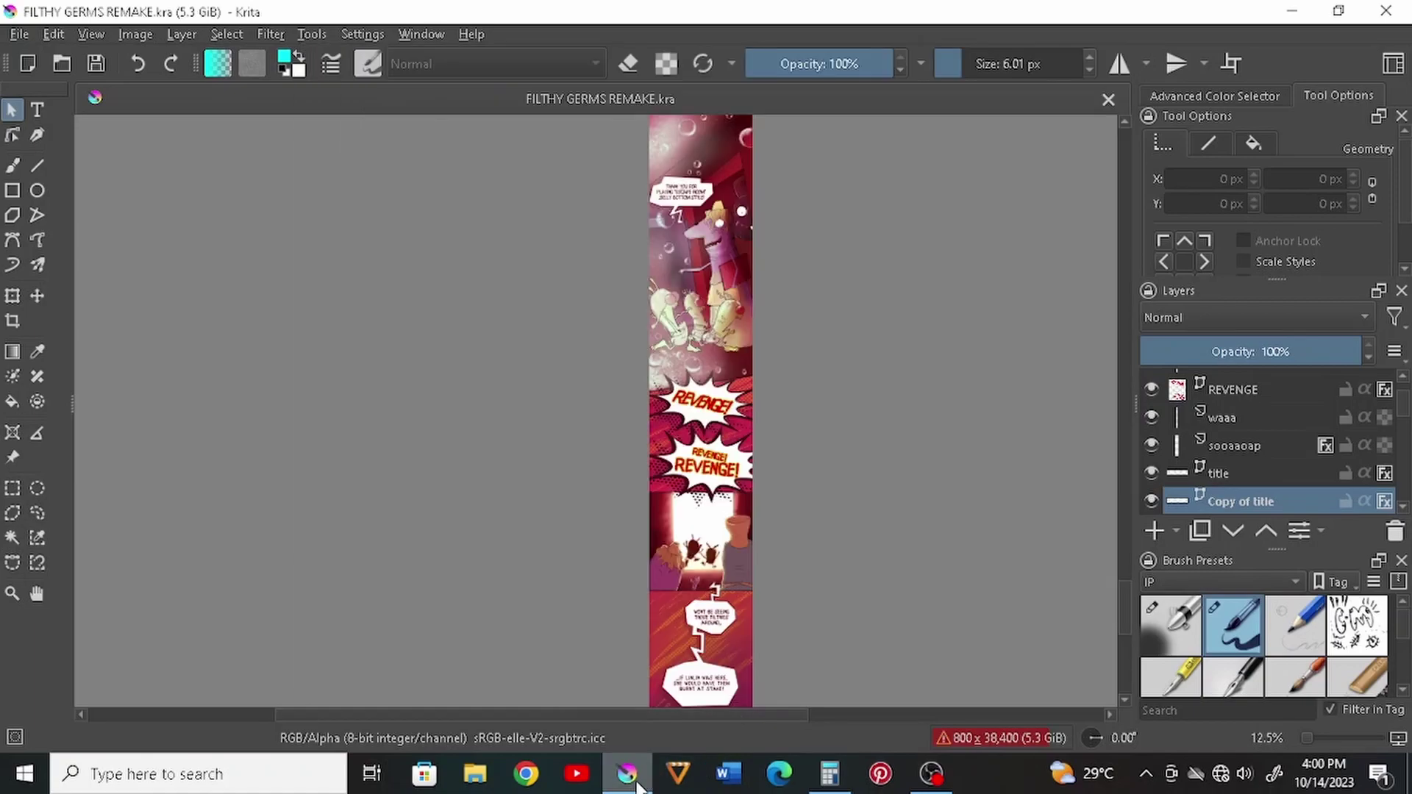
pyautogui.click(134, 33)
pyautogui.click(202, 351)
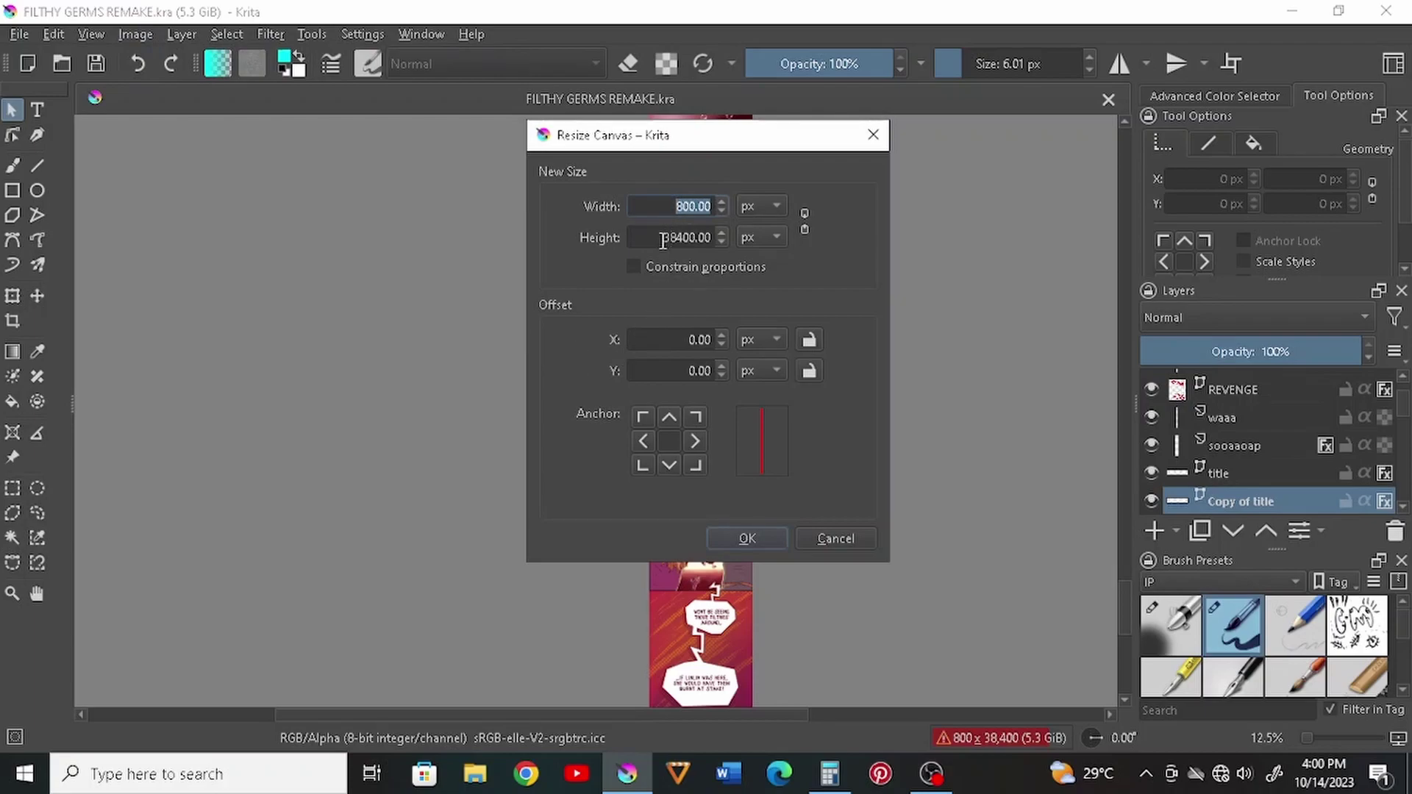
# Close the canvas size settings unchanged and enter the strip height 38400 in Calculator
pyautogui.click(873, 135)
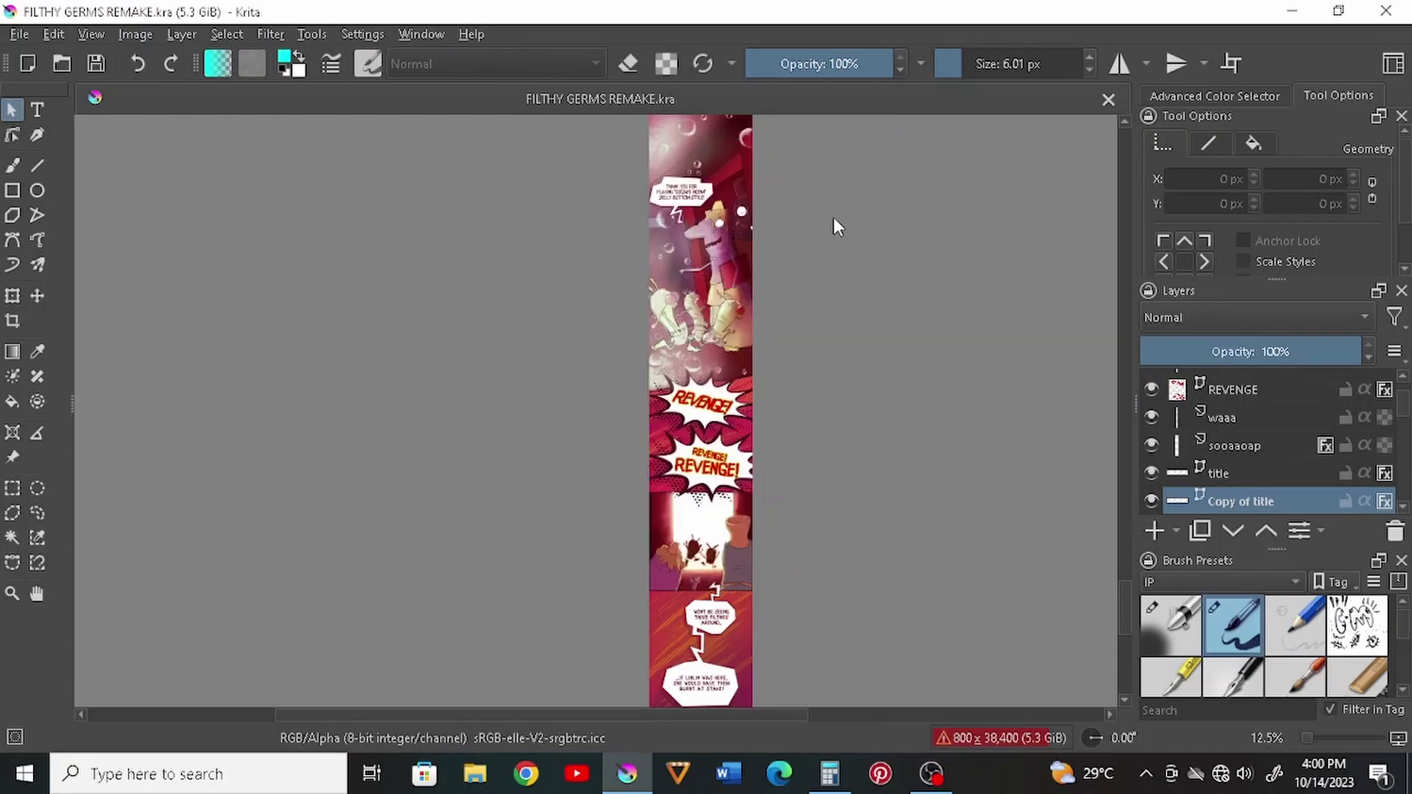
pyautogui.click(830, 774)
pyautogui.click(596, 597)
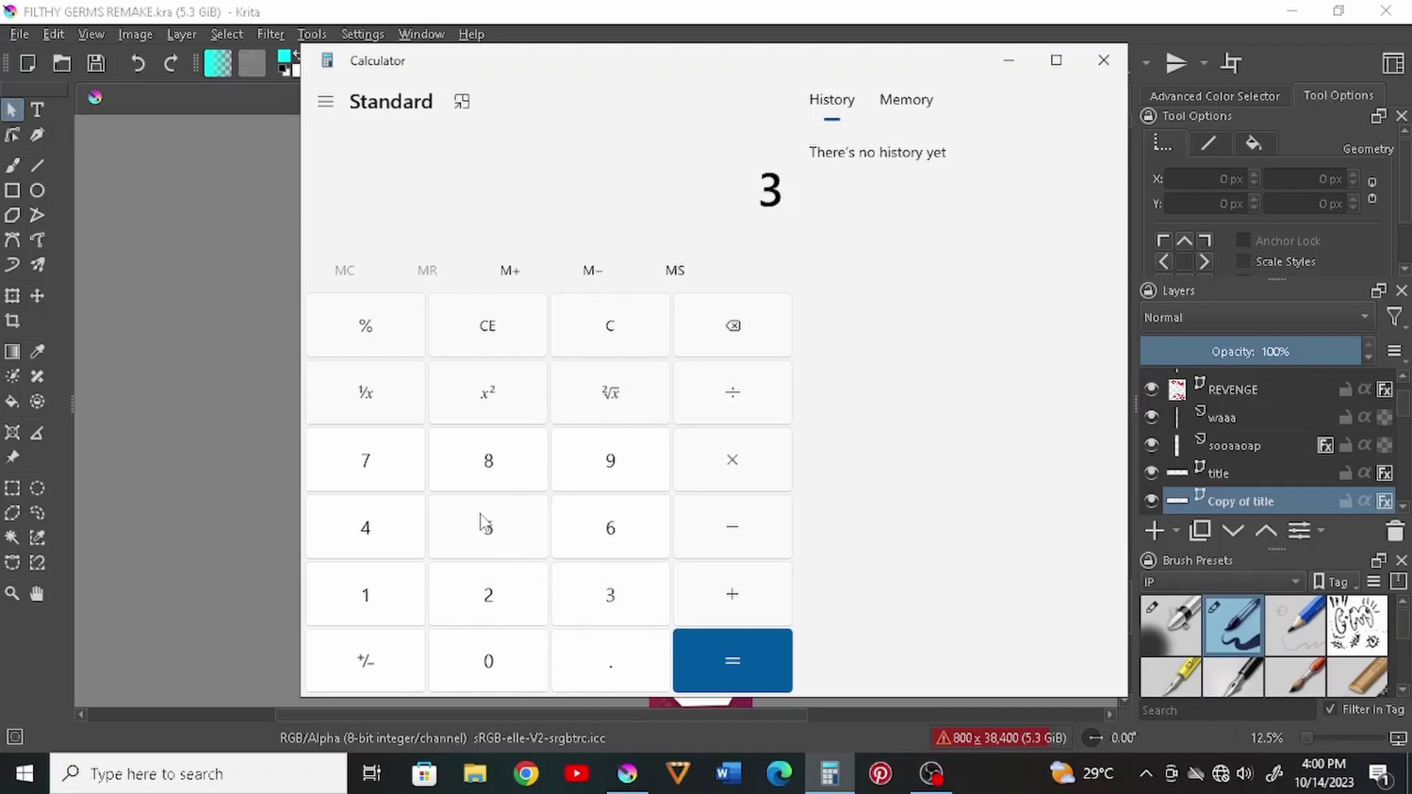
pyautogui.click(509, 481)
pyautogui.click(399, 548)
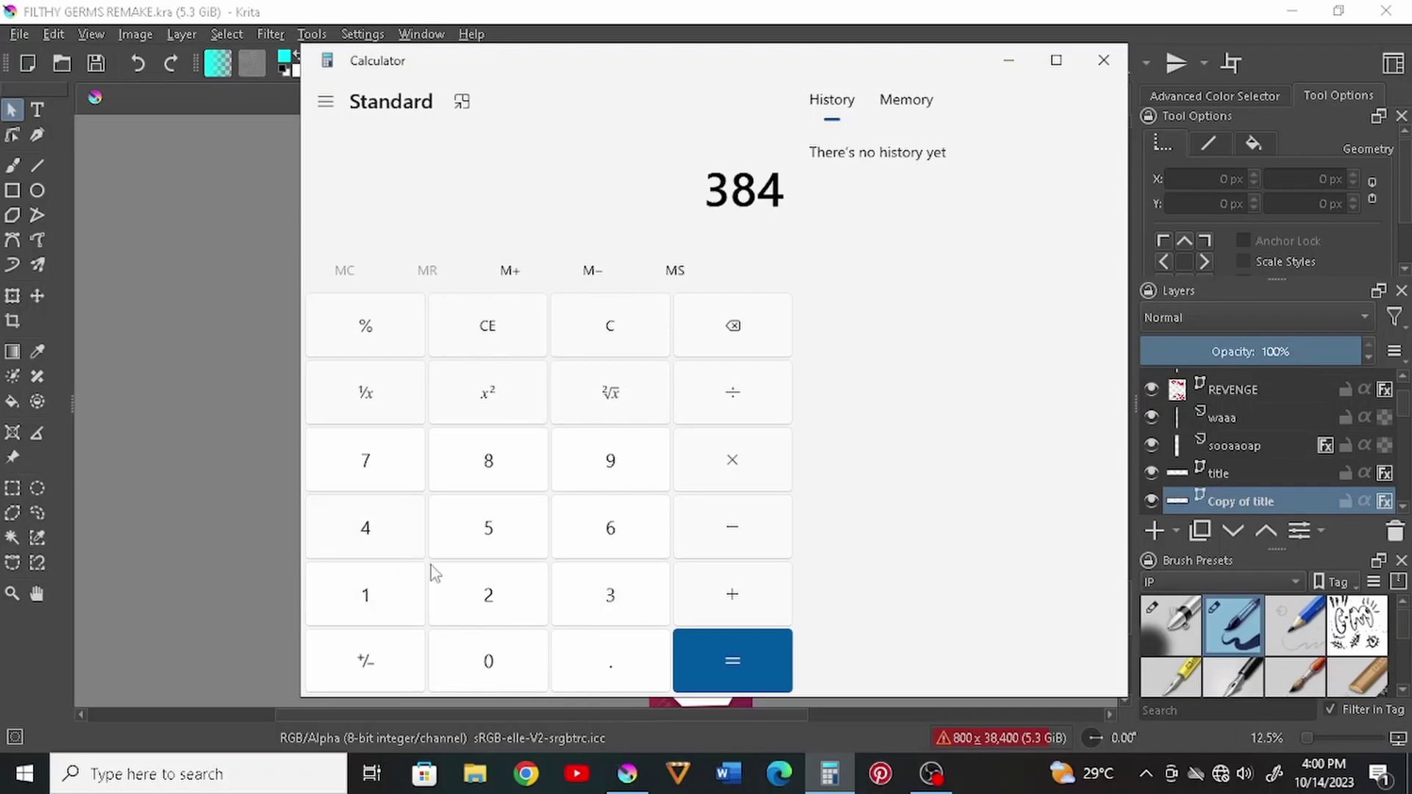
pyautogui.click(488, 664)
pyautogui.click(492, 668)
# Divide 38400 by the 1280 panel height to get 30, then close Calculator
pyautogui.click(728, 399)
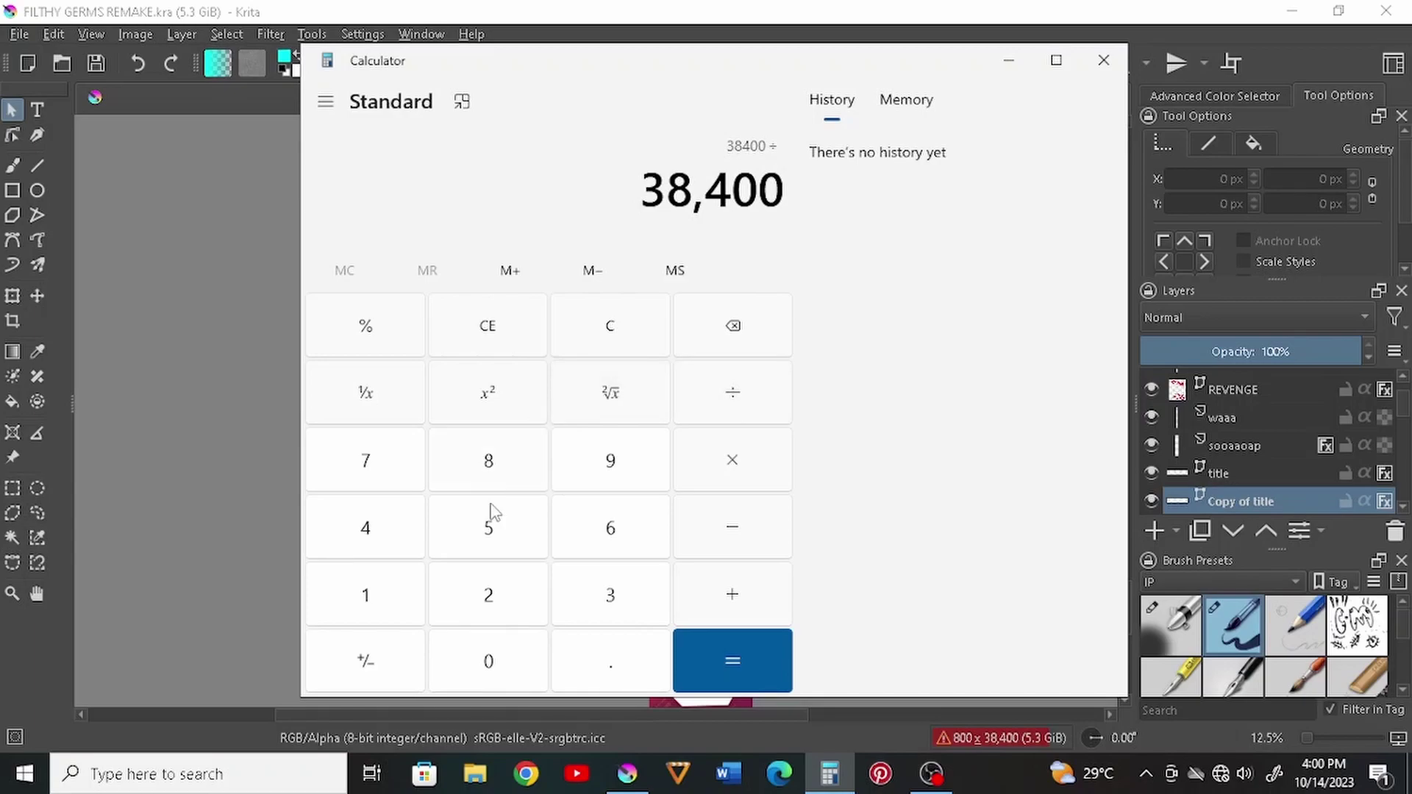
pyautogui.click(397, 597)
pyautogui.click(491, 596)
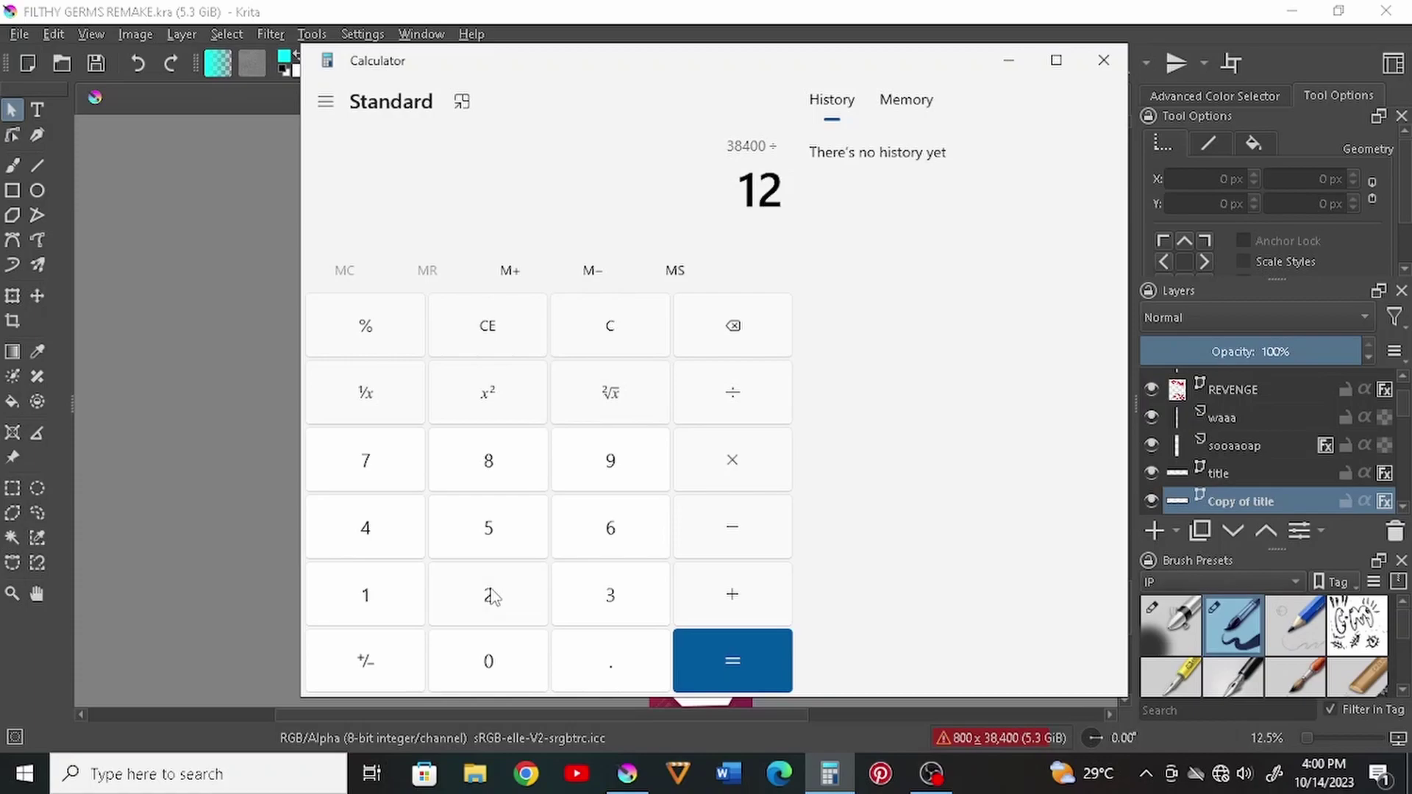
pyautogui.click(513, 458)
pyautogui.click(491, 665)
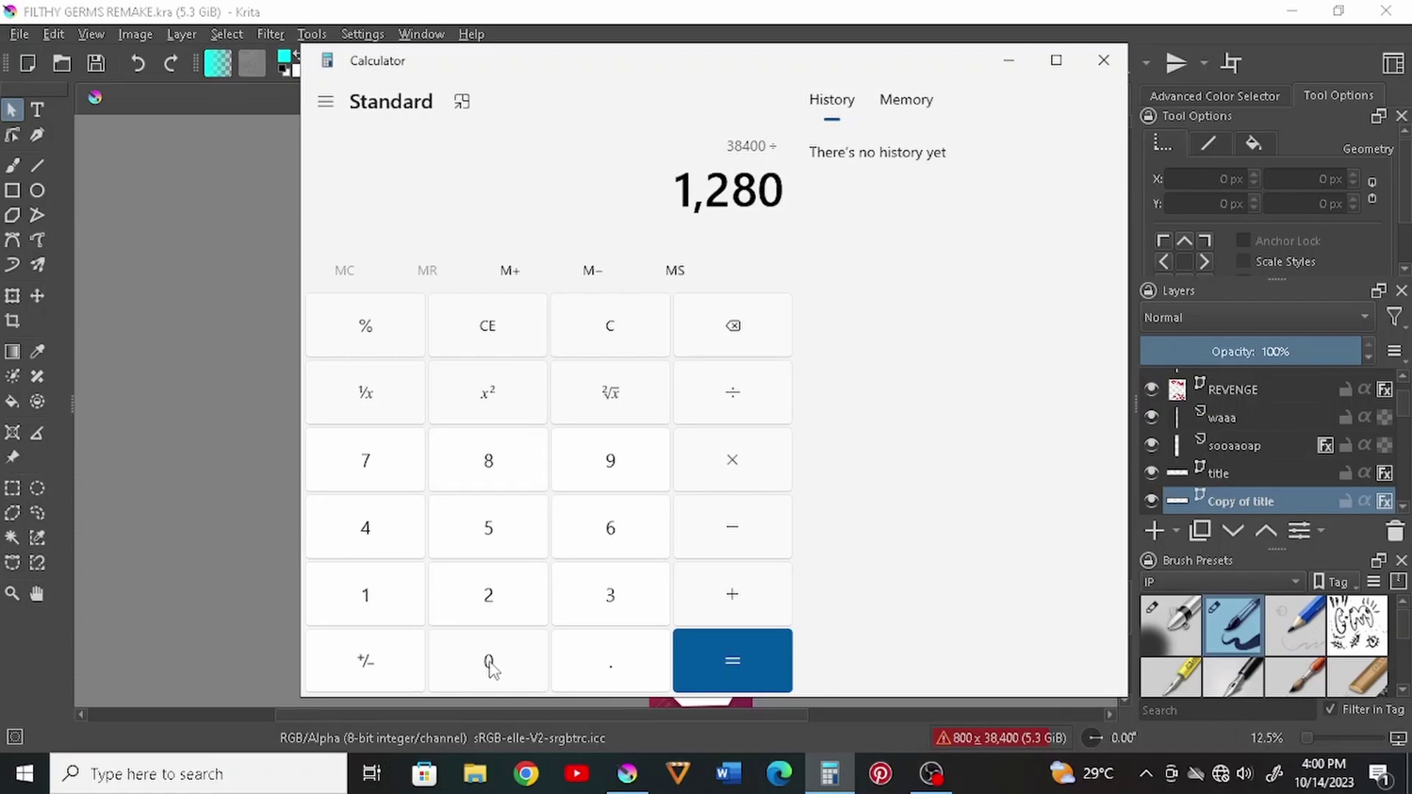
pyautogui.click(747, 660)
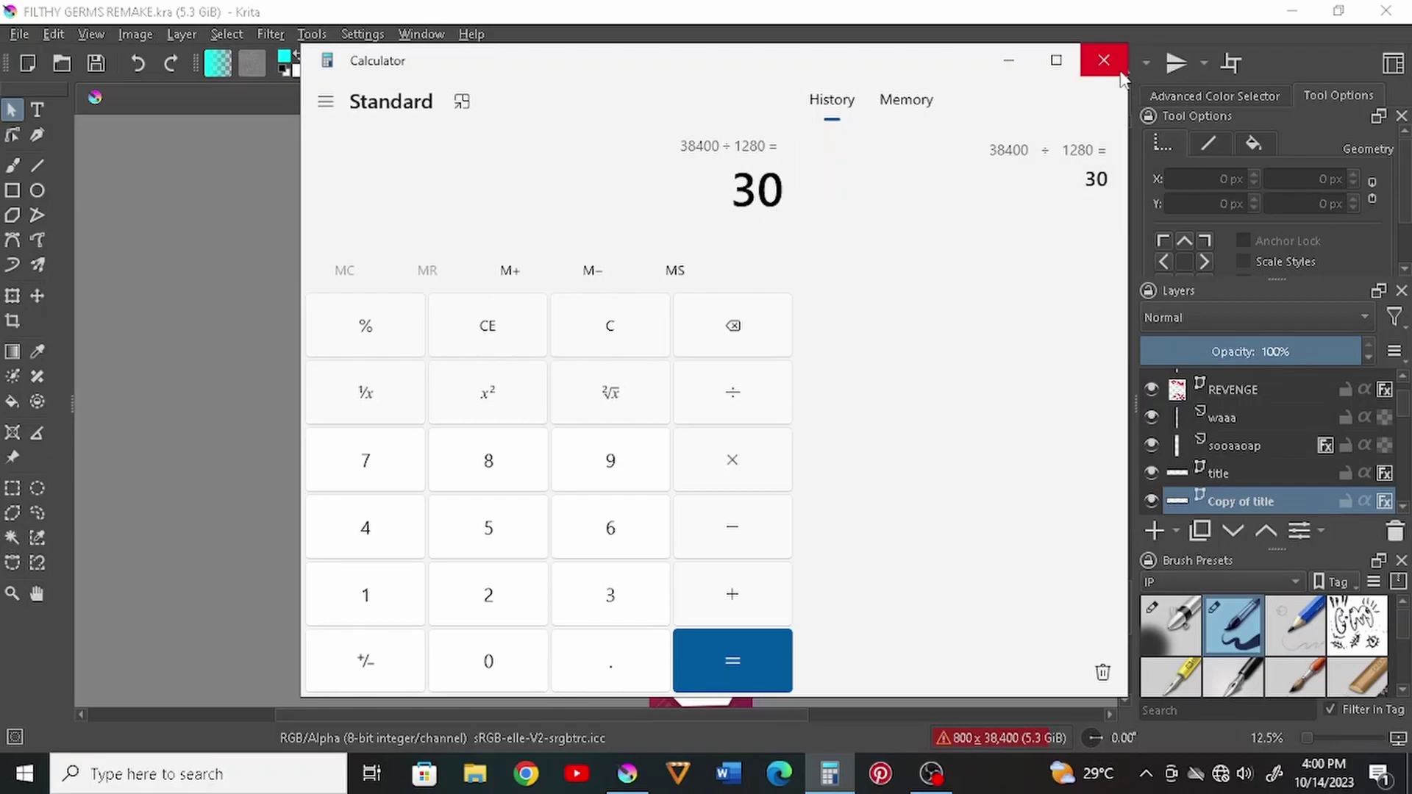
pyautogui.click(1093, 61)
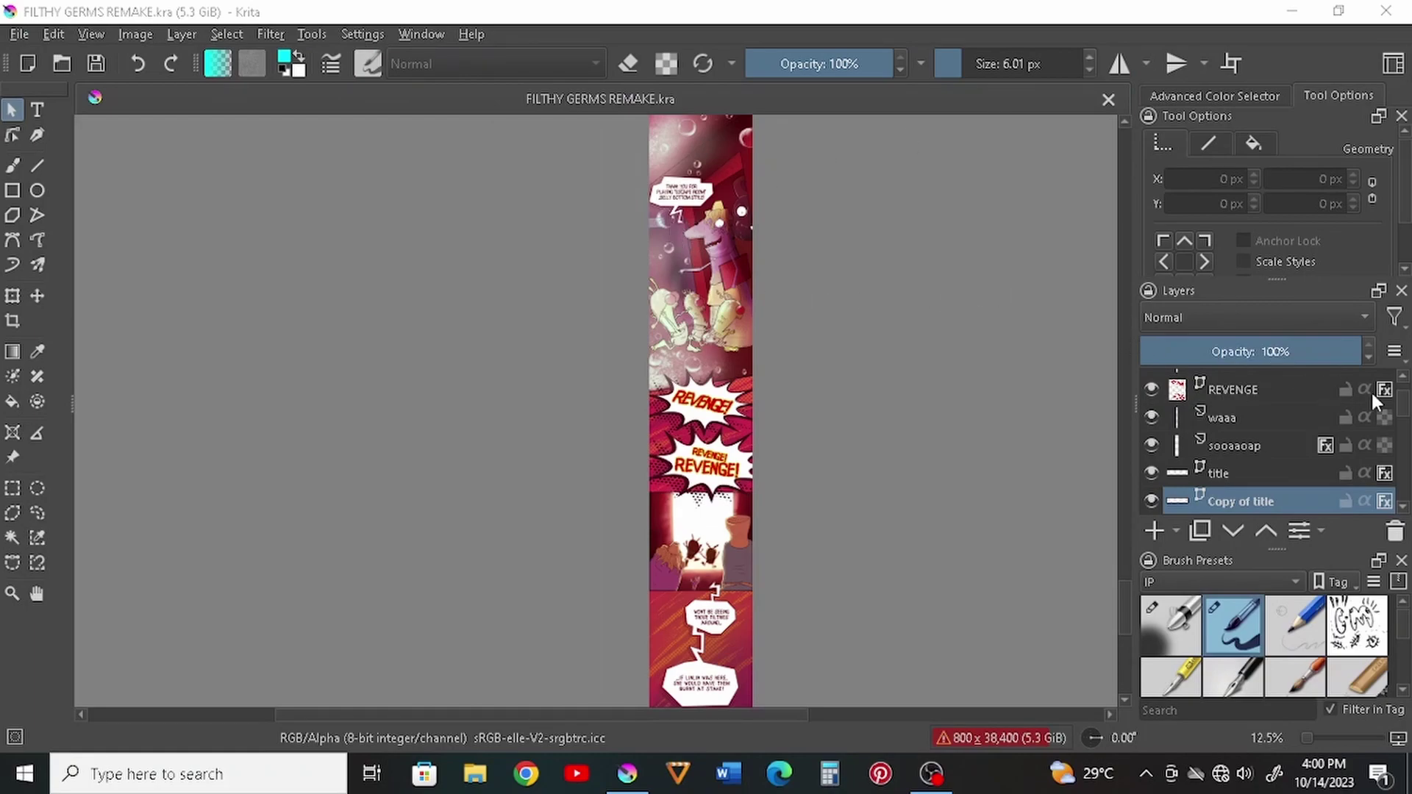
# Start Save As and rename the file to FILTHY GERMS WEBTOON
pyautogui.moveTo(1404, 405)
pyautogui.mouseDown()
pyautogui.moveTo(1407, 494)
pyautogui.moveTo(1405, 382)
pyautogui.mouseUp()
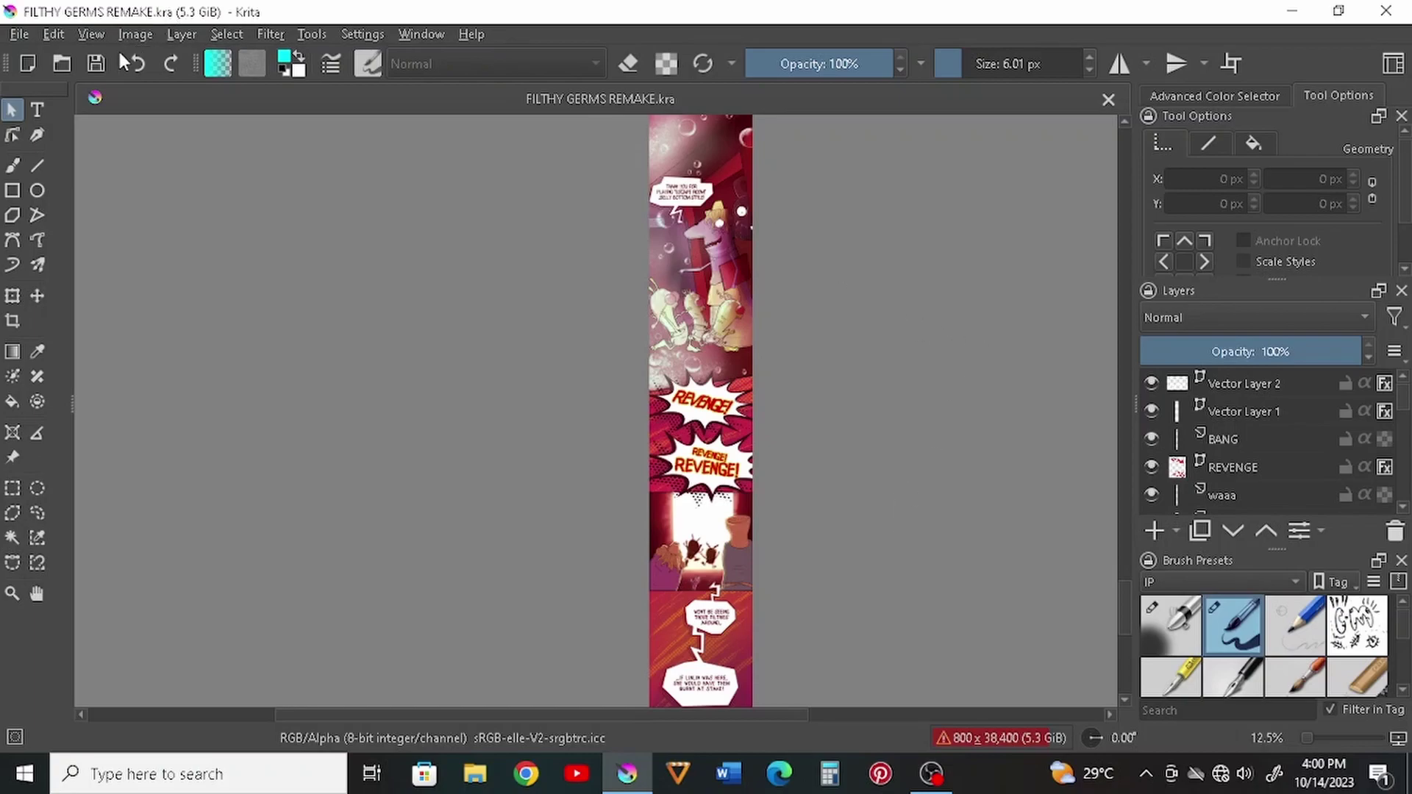
pyautogui.click(21, 35)
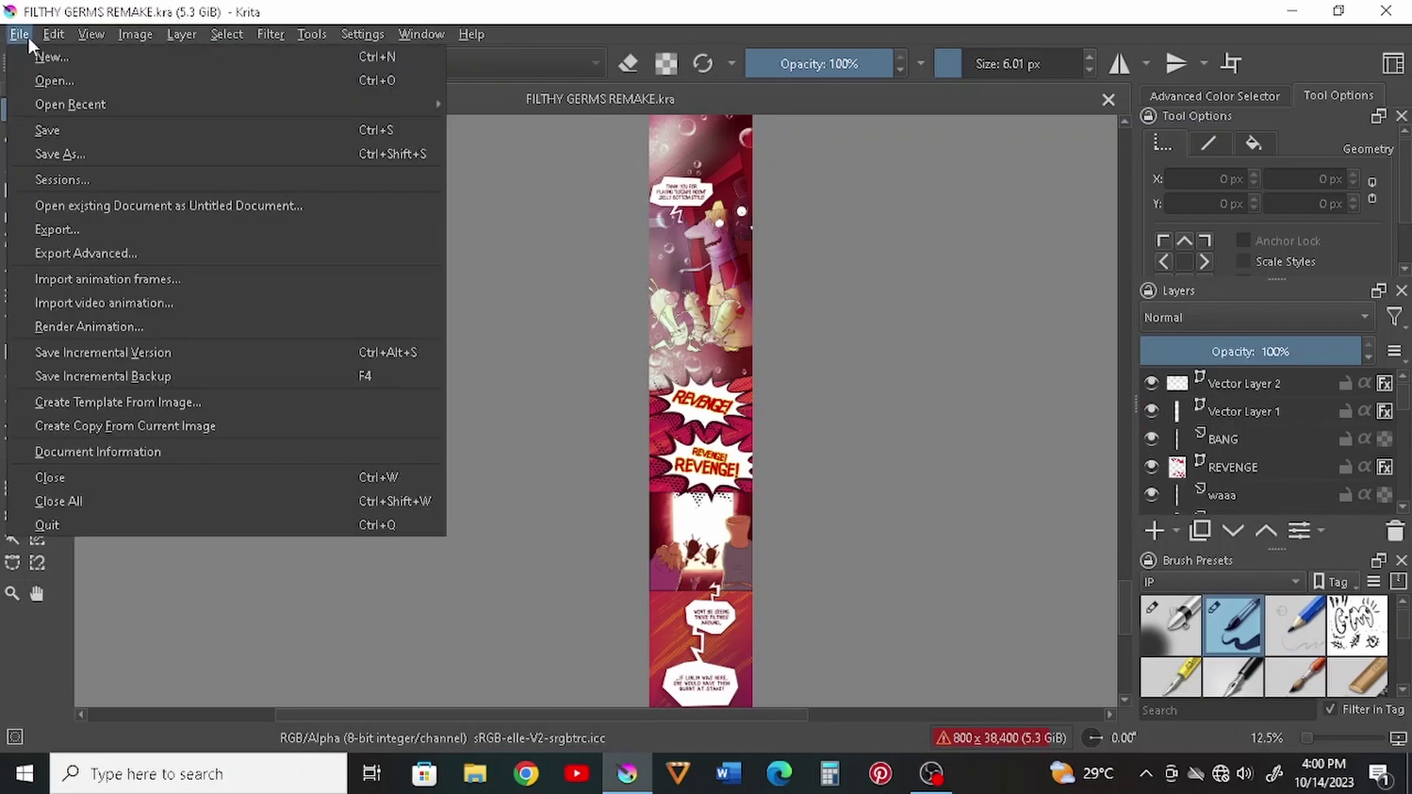
pyautogui.click(91, 153)
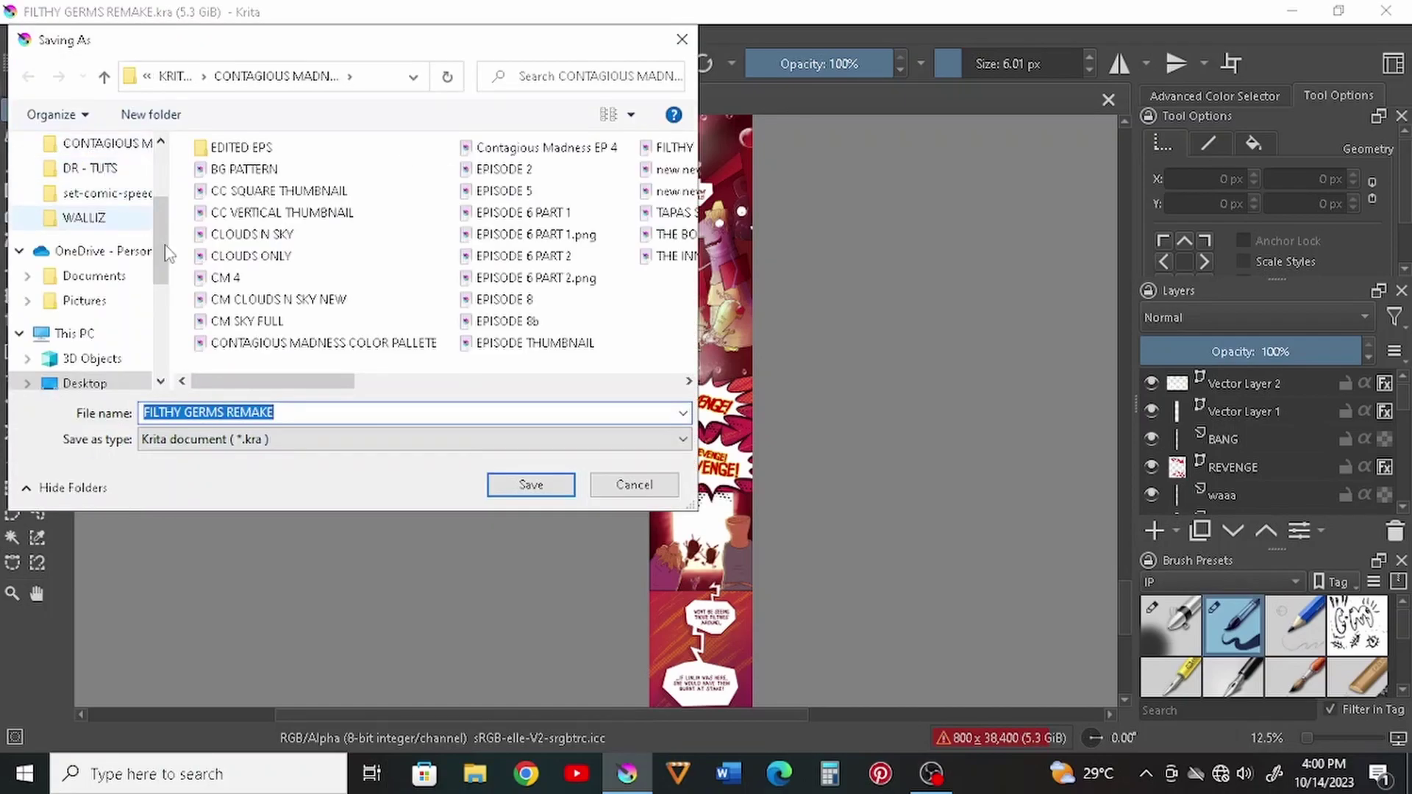
pyautogui.click(301, 417)
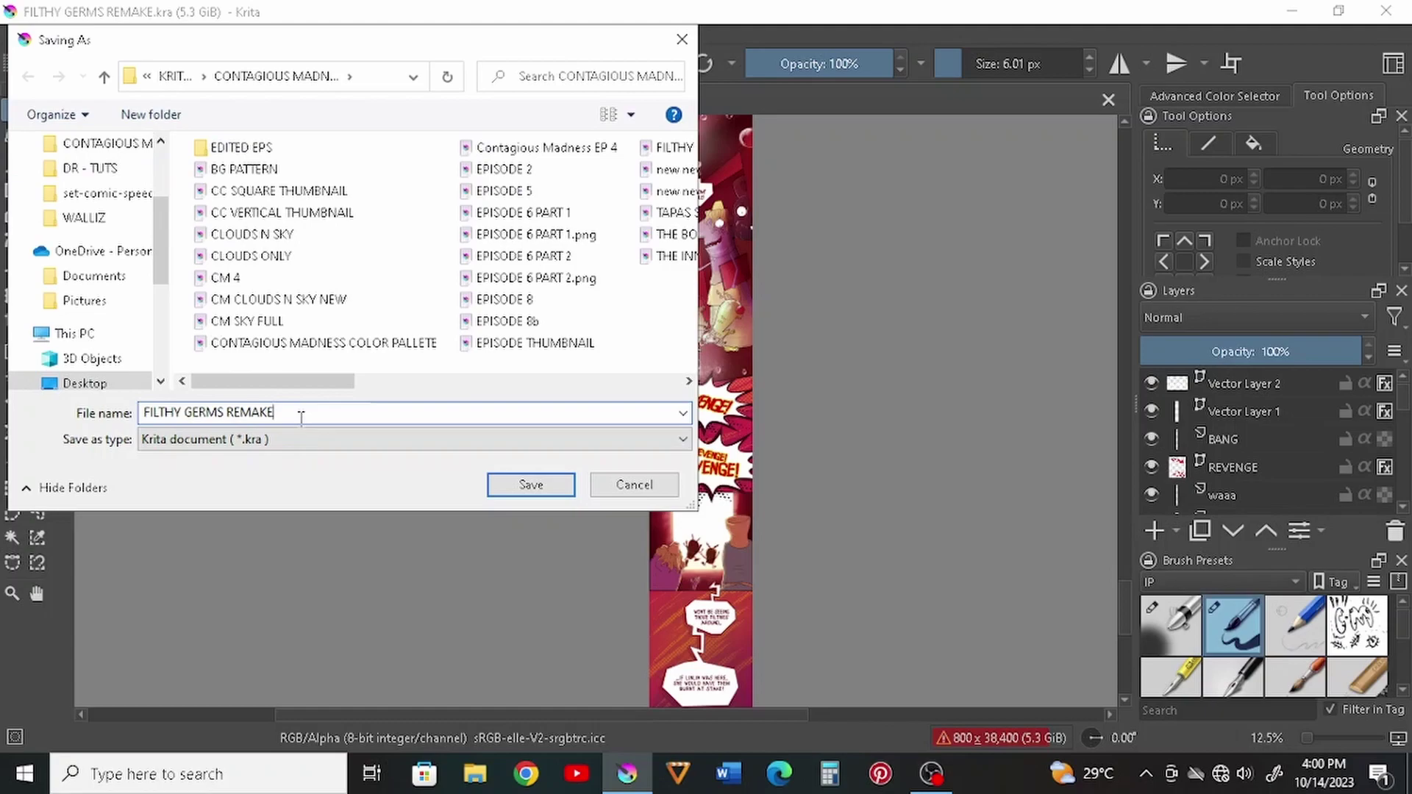
pyautogui.press('BackSpace')
pyautogui.press('BackSpace')
pyautogui.press('BackSpace')
pyautogui.press('BackSpace')
pyautogui.press('BackSpace')
pyautogui.press('BackSpace')
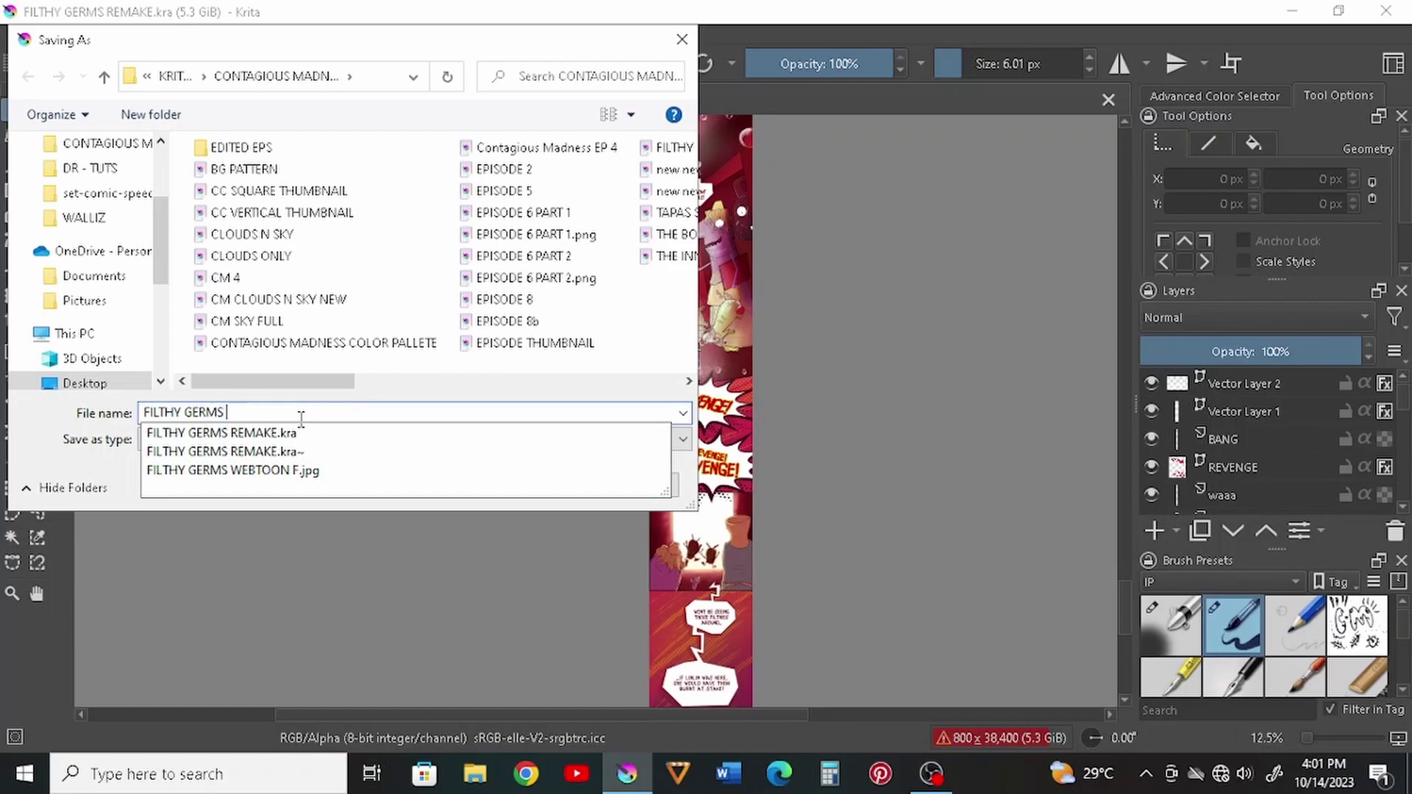
pyautogui.write('WEBTOO')
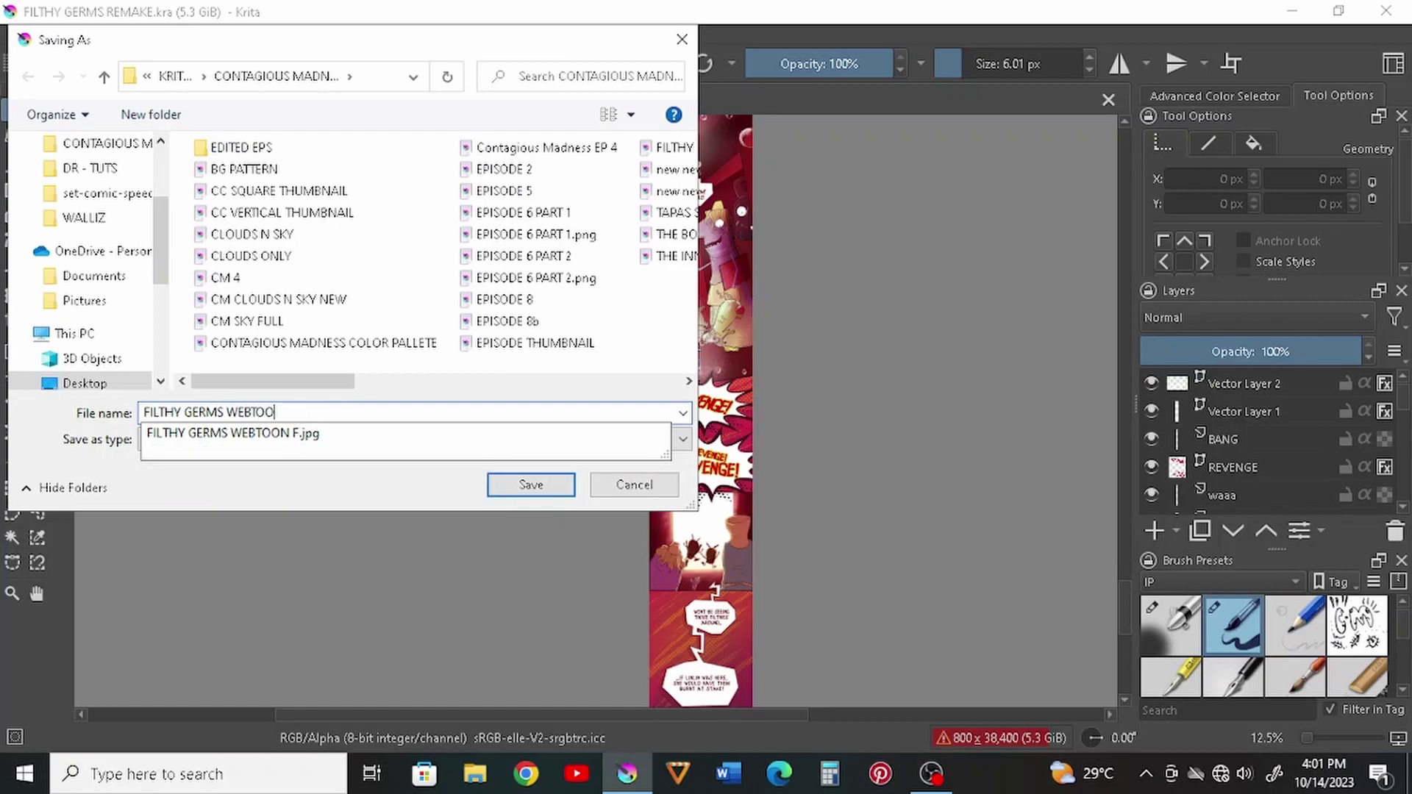
pyautogui.write('N')
pyautogui.click(438, 489)
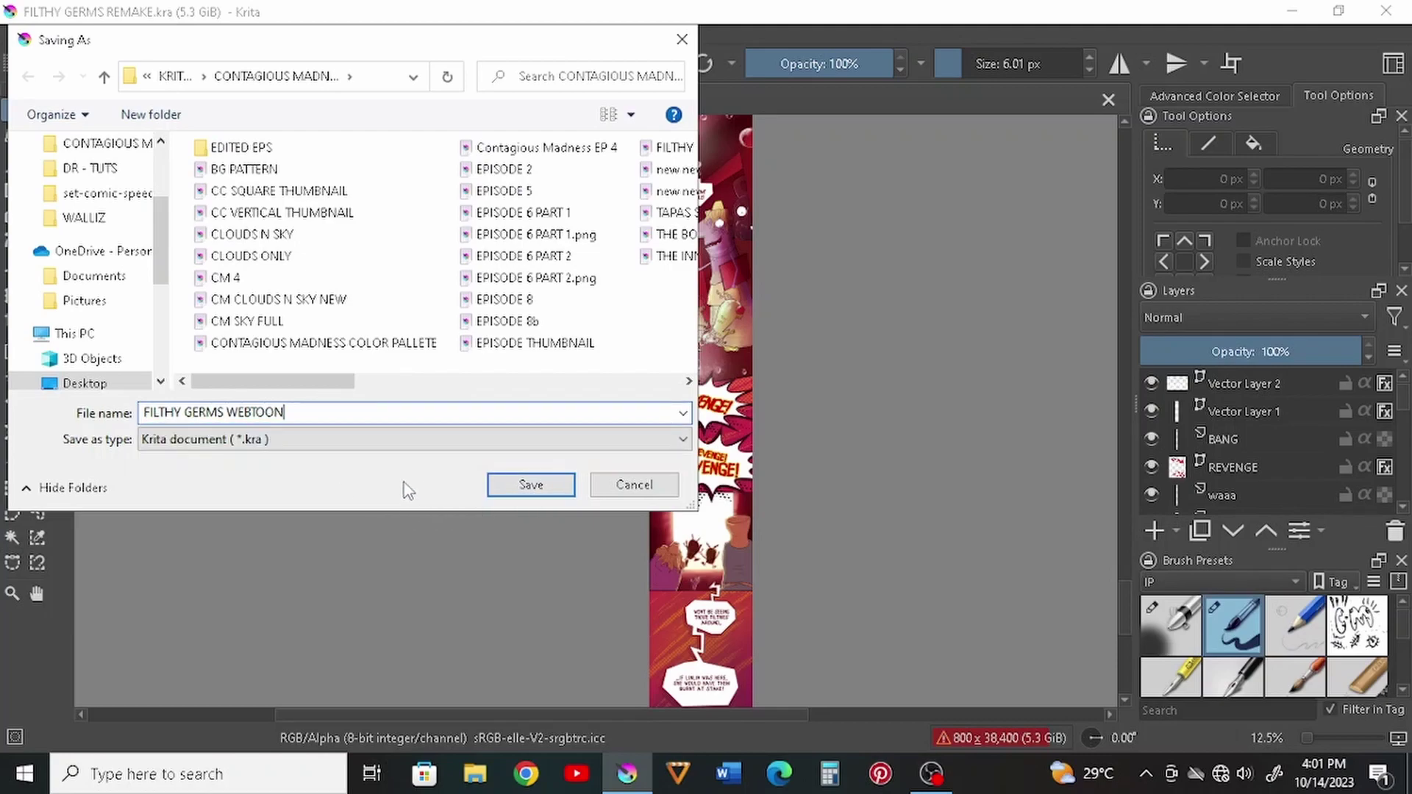
# Choose JPEG image as the file type and save it to the Desktop
pyautogui.click(337, 446)
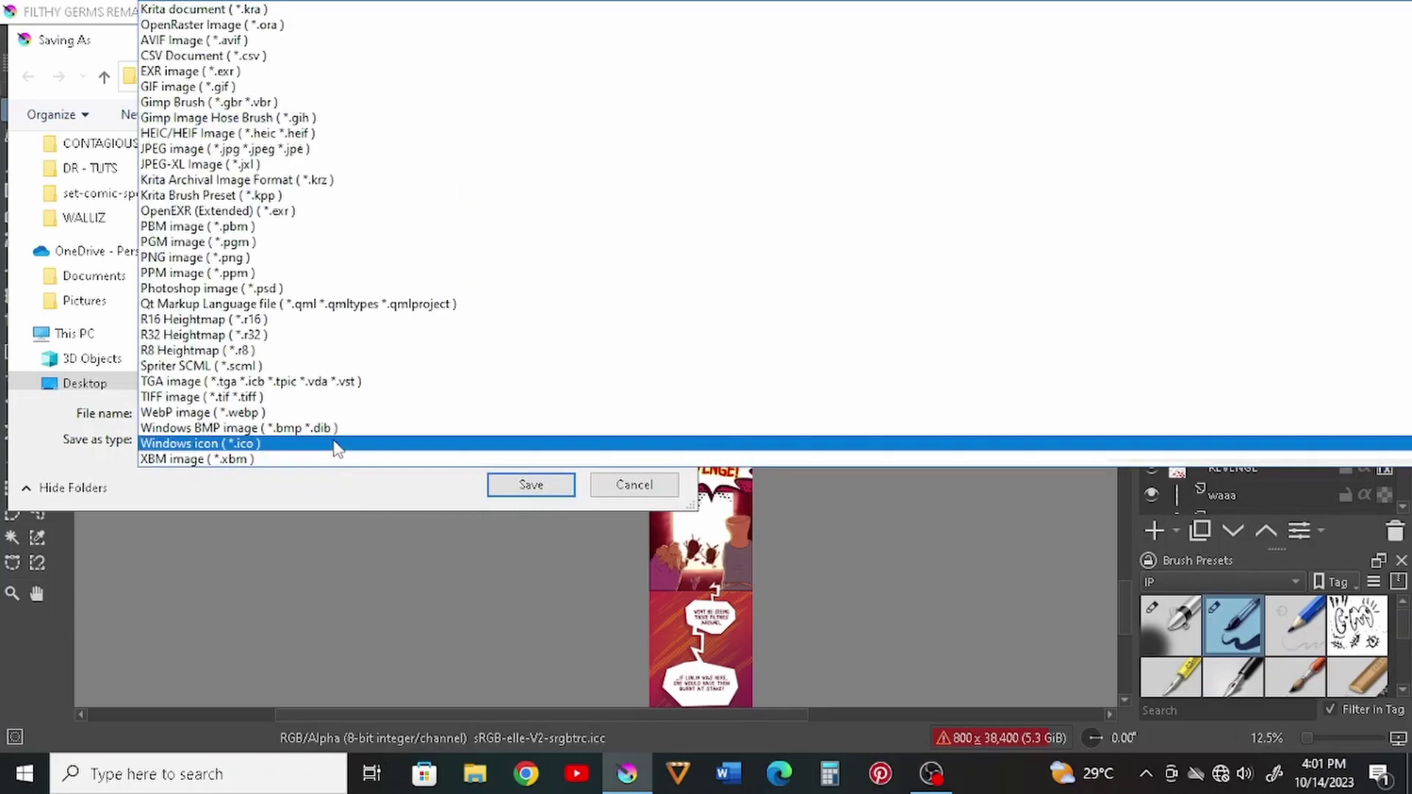
pyautogui.click(259, 151)
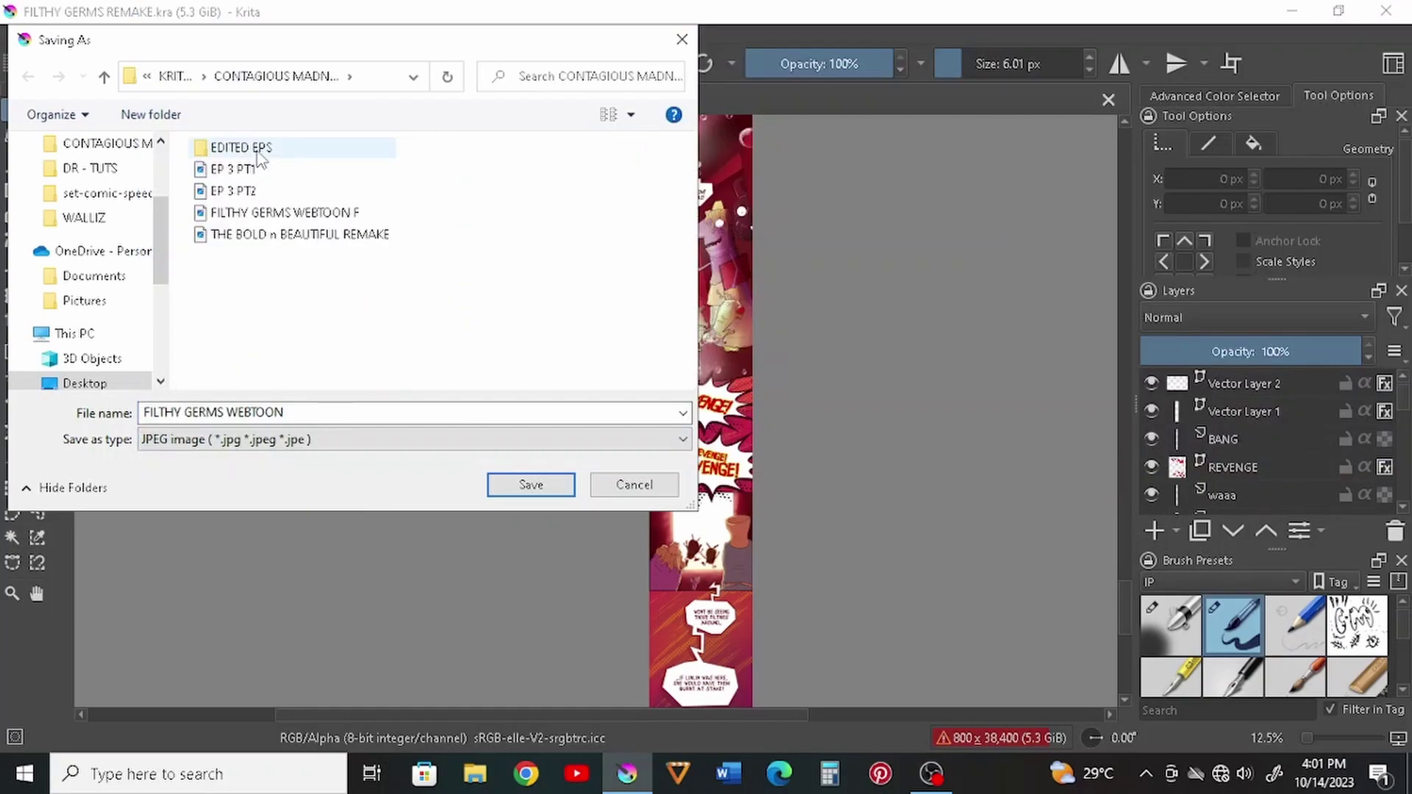
pyautogui.click(93, 385)
pyautogui.hscroll(5, 576, 370)
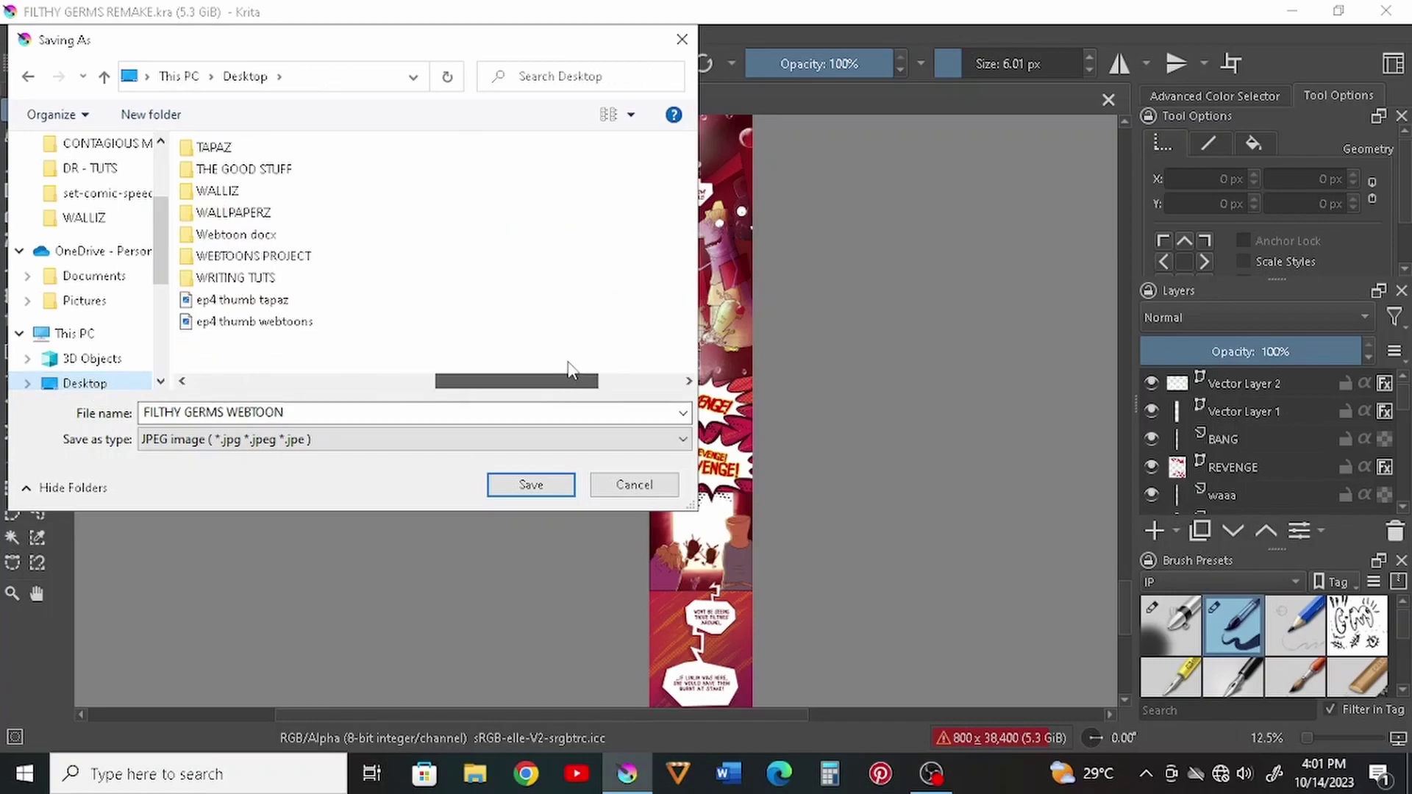
pyautogui.moveTo(559, 382); pyautogui.dragTo(259, 392)
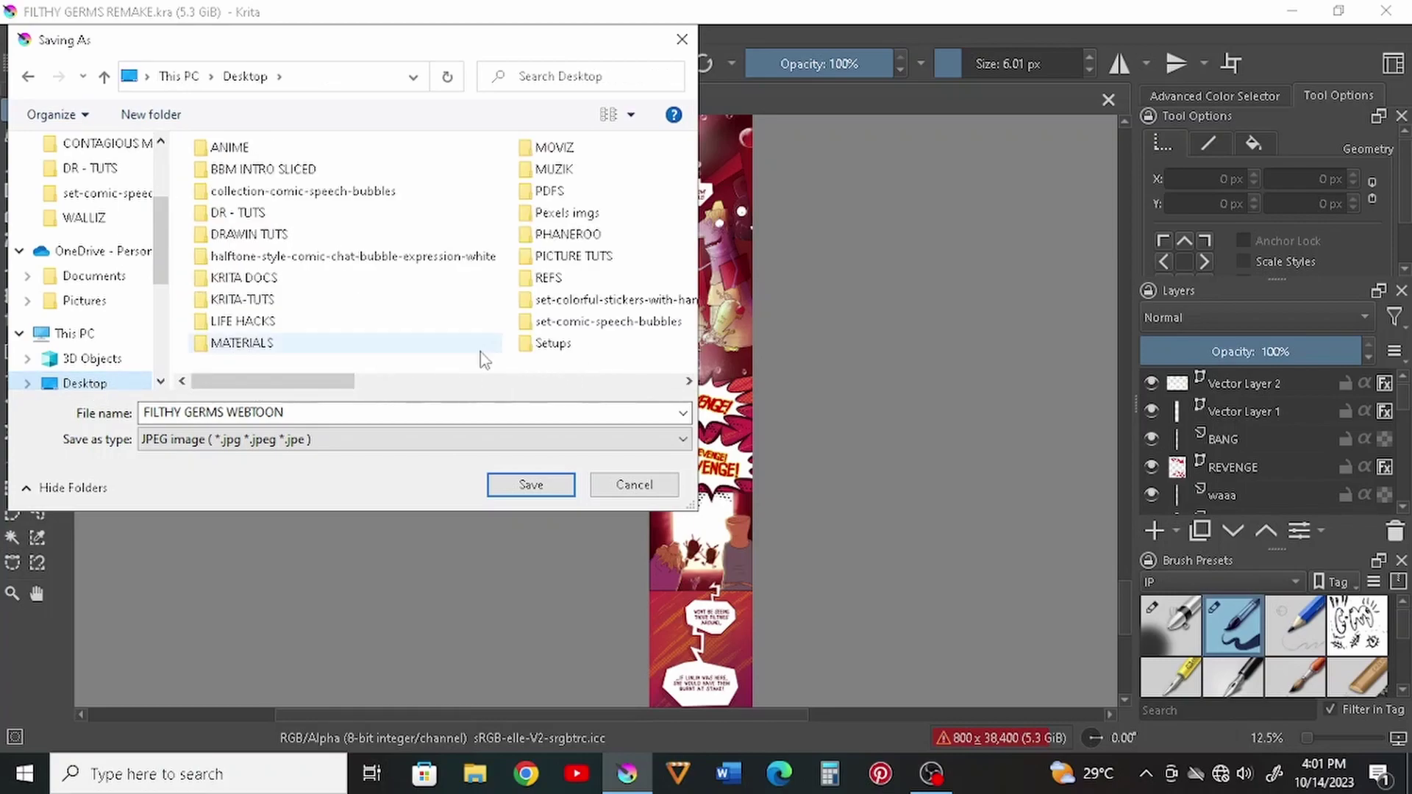
pyautogui.click(530, 485)
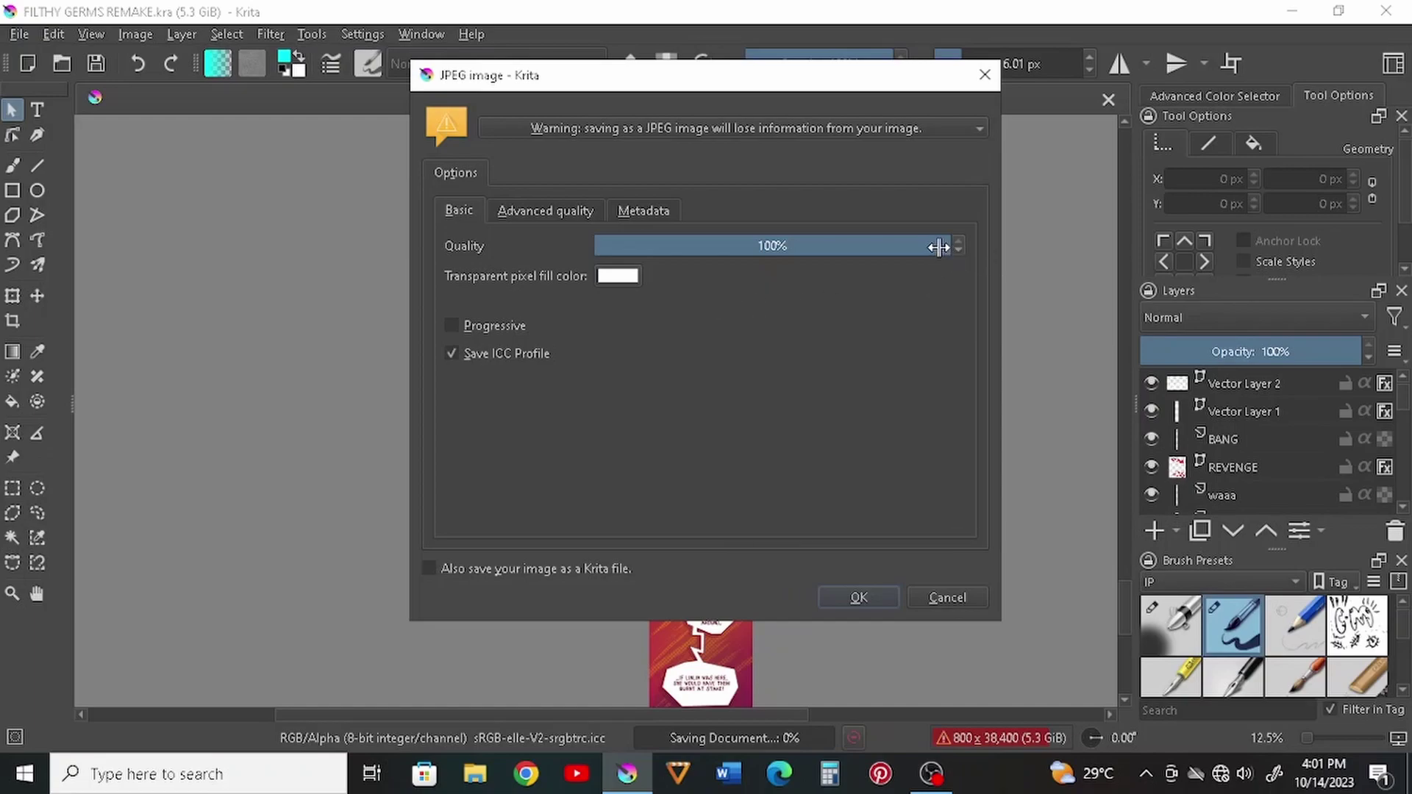
# Lower the JPEG quality to 50% and confirm the export
pyautogui.moveTo(939, 247); pyautogui.dragTo(768, 271)
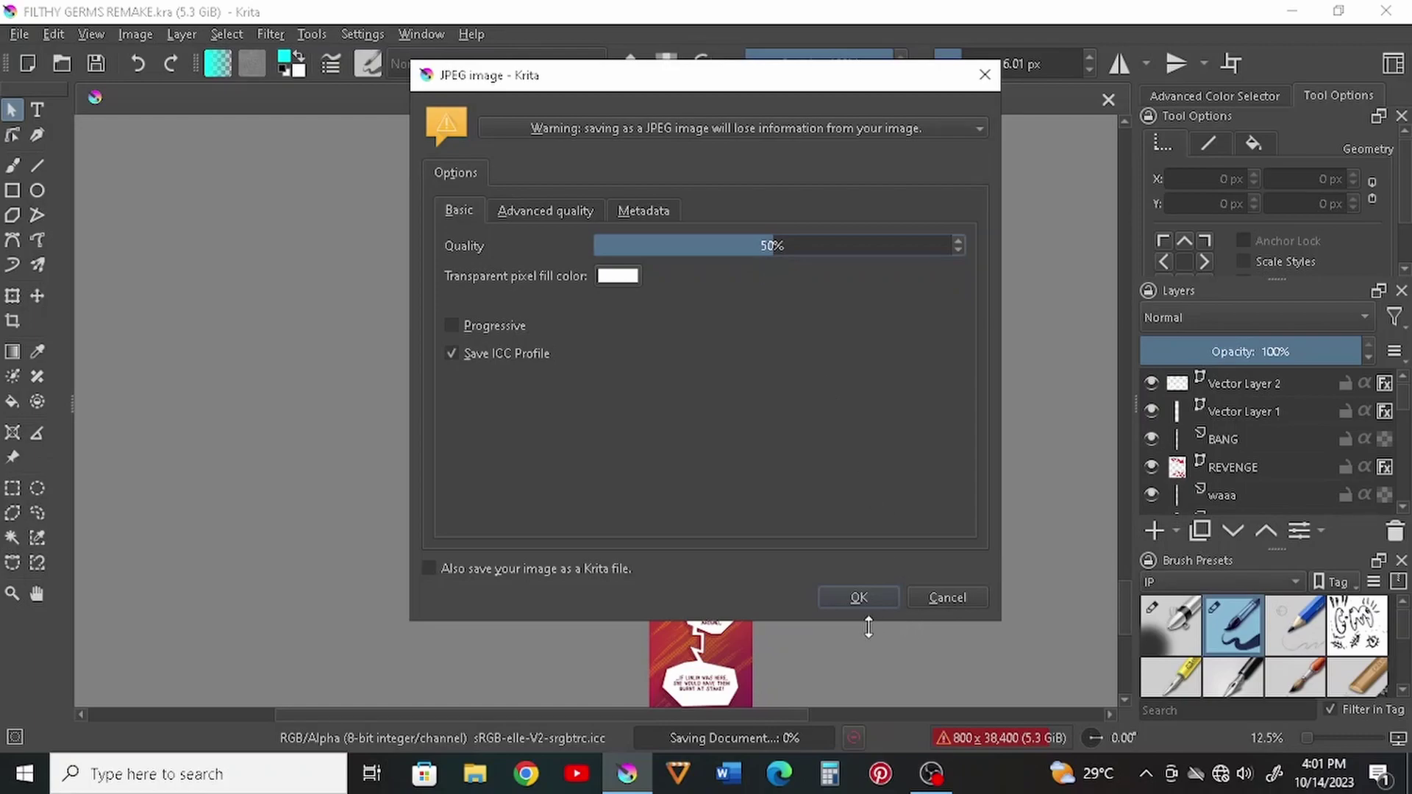
pyautogui.click(861, 598)
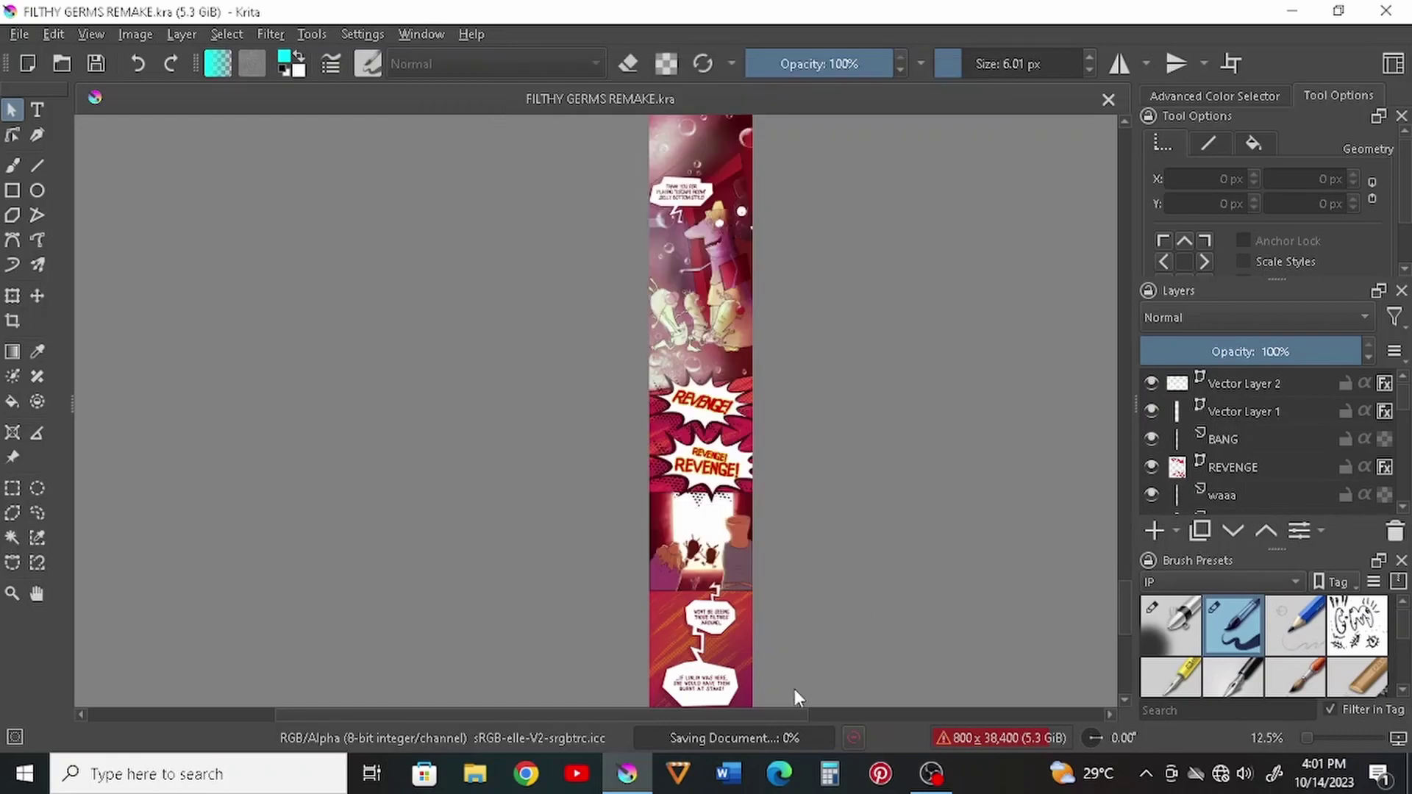
# Refresh the desktop, confirm FILTHY GERMS WEBTOON.jpg is 3.44 MB, then open it in Photos
pyautogui.click(1293, 10)
pyautogui.rightClick(727, 145)
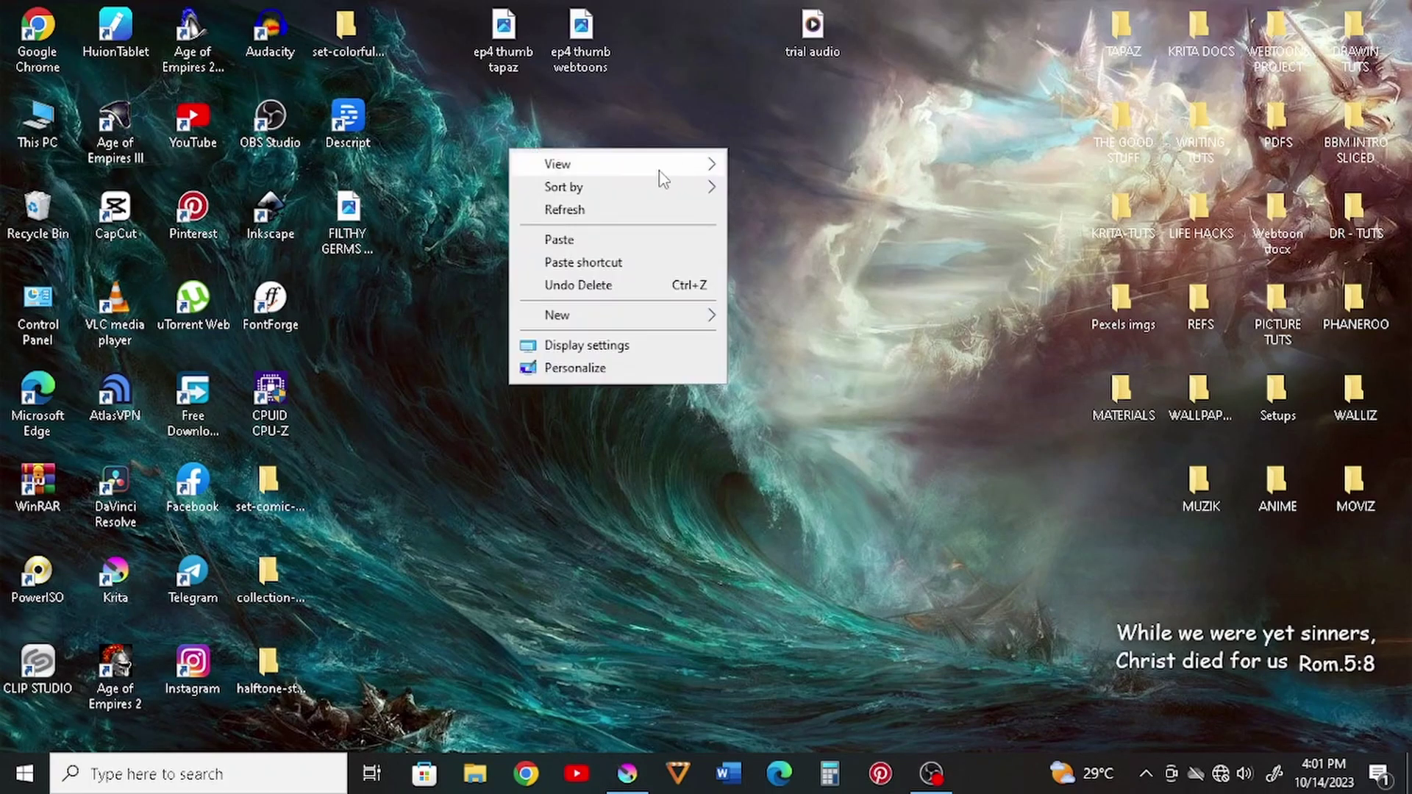
pyautogui.click(618, 208)
pyautogui.moveTo(352, 226)
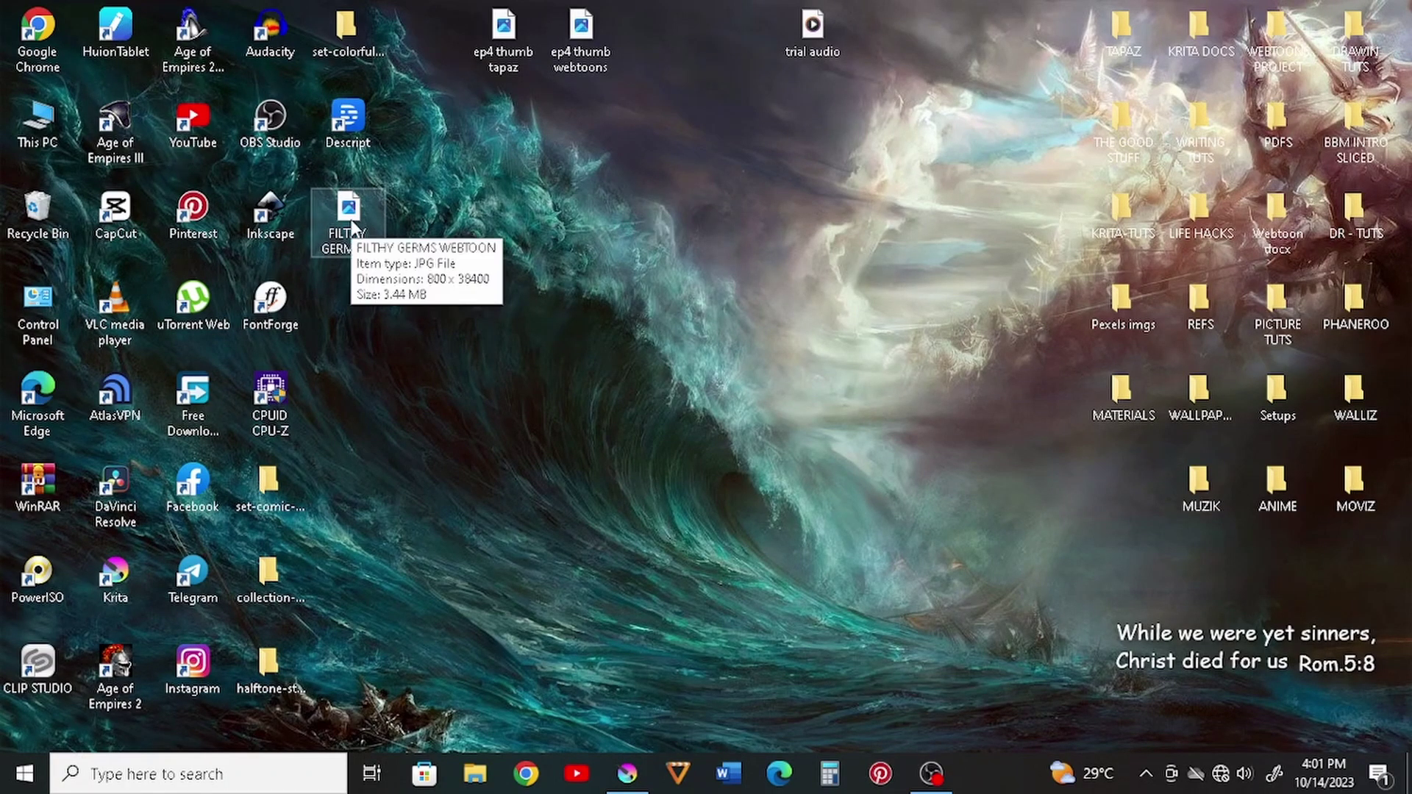
pyautogui.rightClick(352, 227)
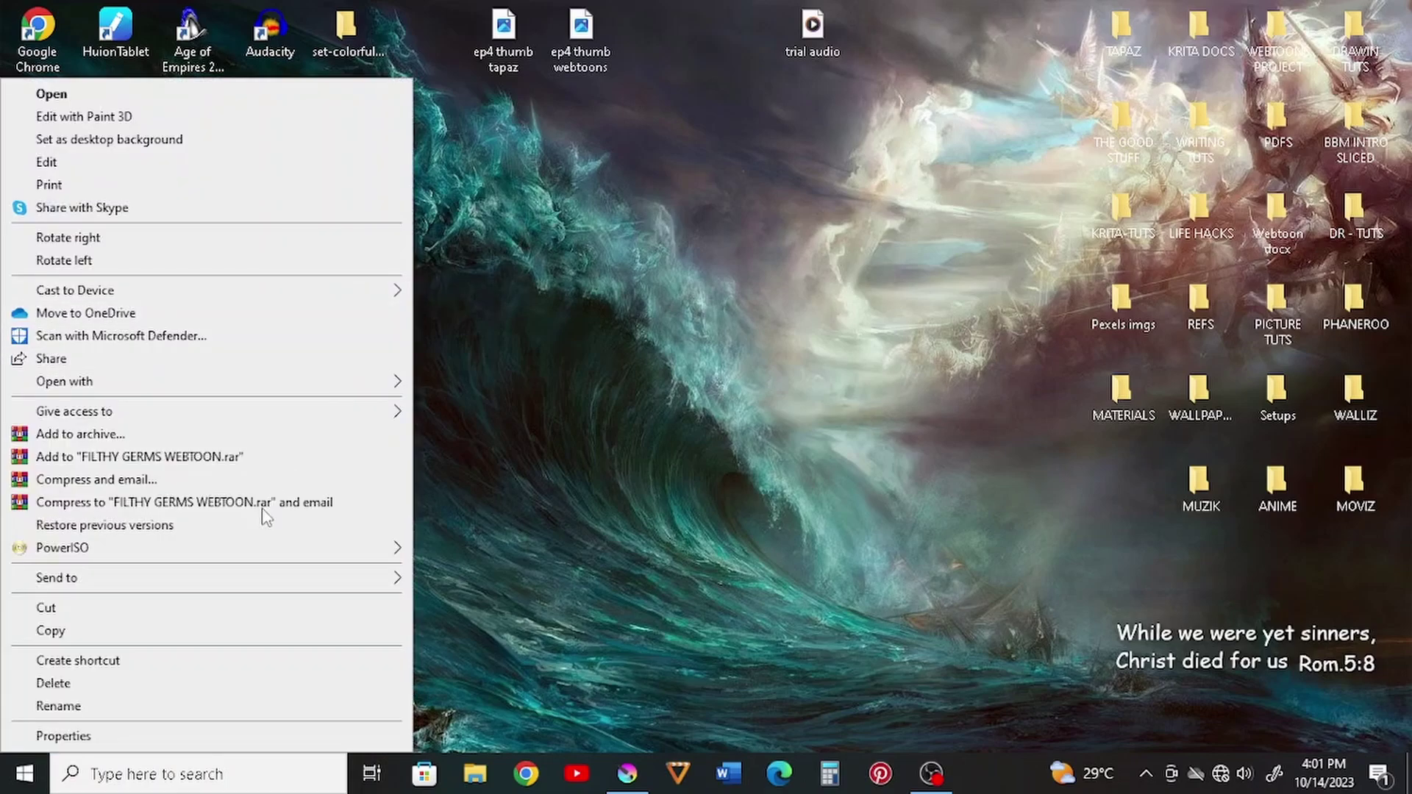
pyautogui.click(97, 733)
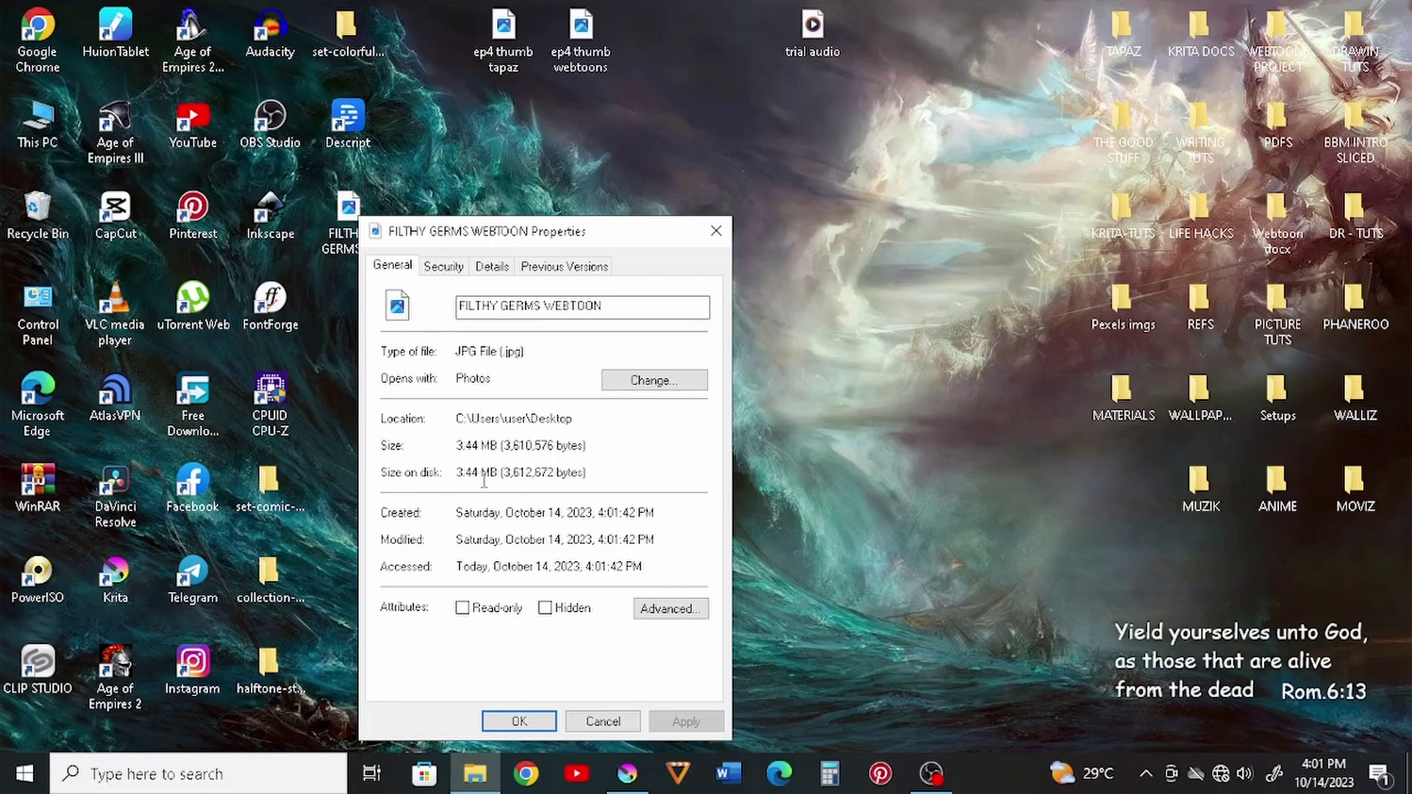
pyautogui.click(716, 231)
pyautogui.rightClick(340, 200)
pyautogui.click(340, 94)
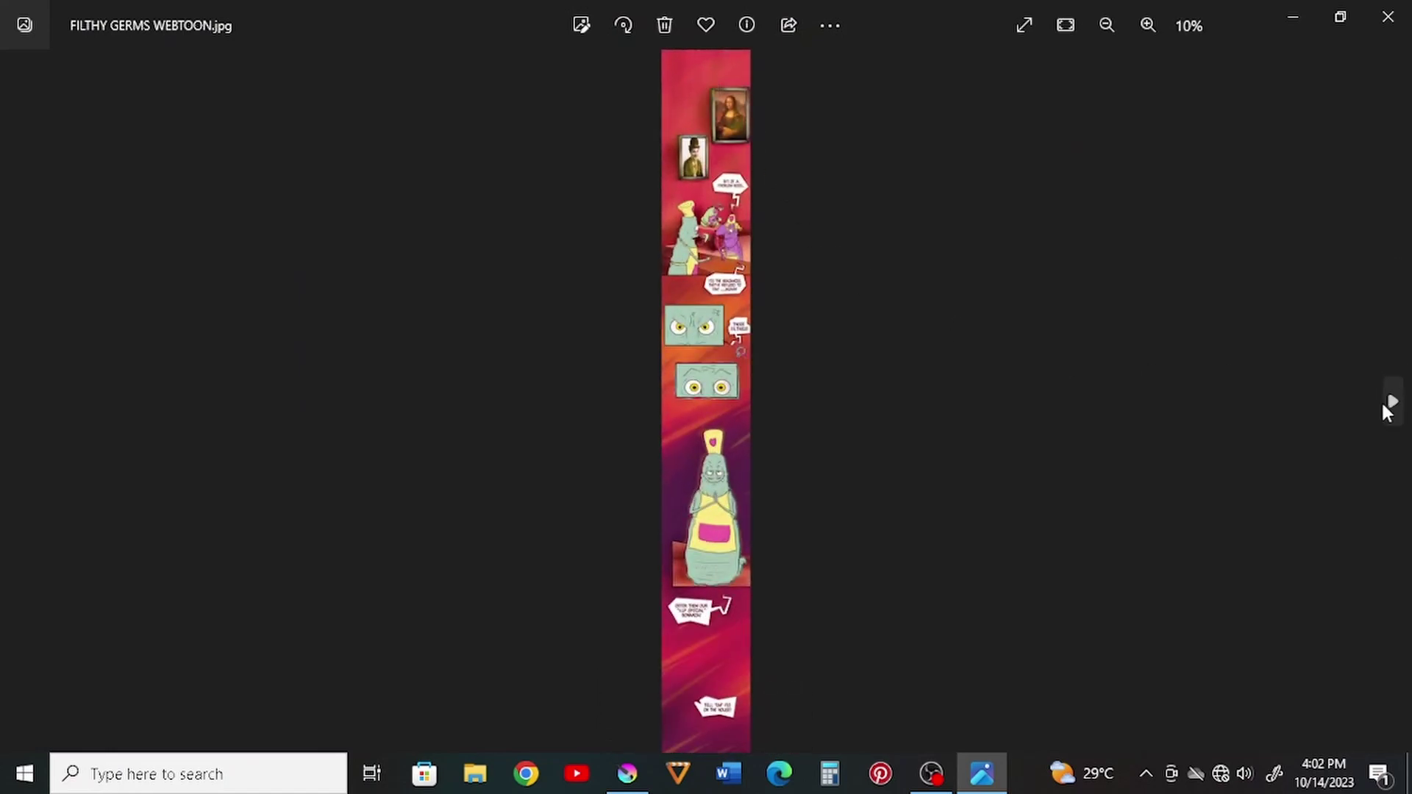
# Zoom in and out across the exported strip's panels to check for quality loss
pyautogui.scroll(3, 734, 523)
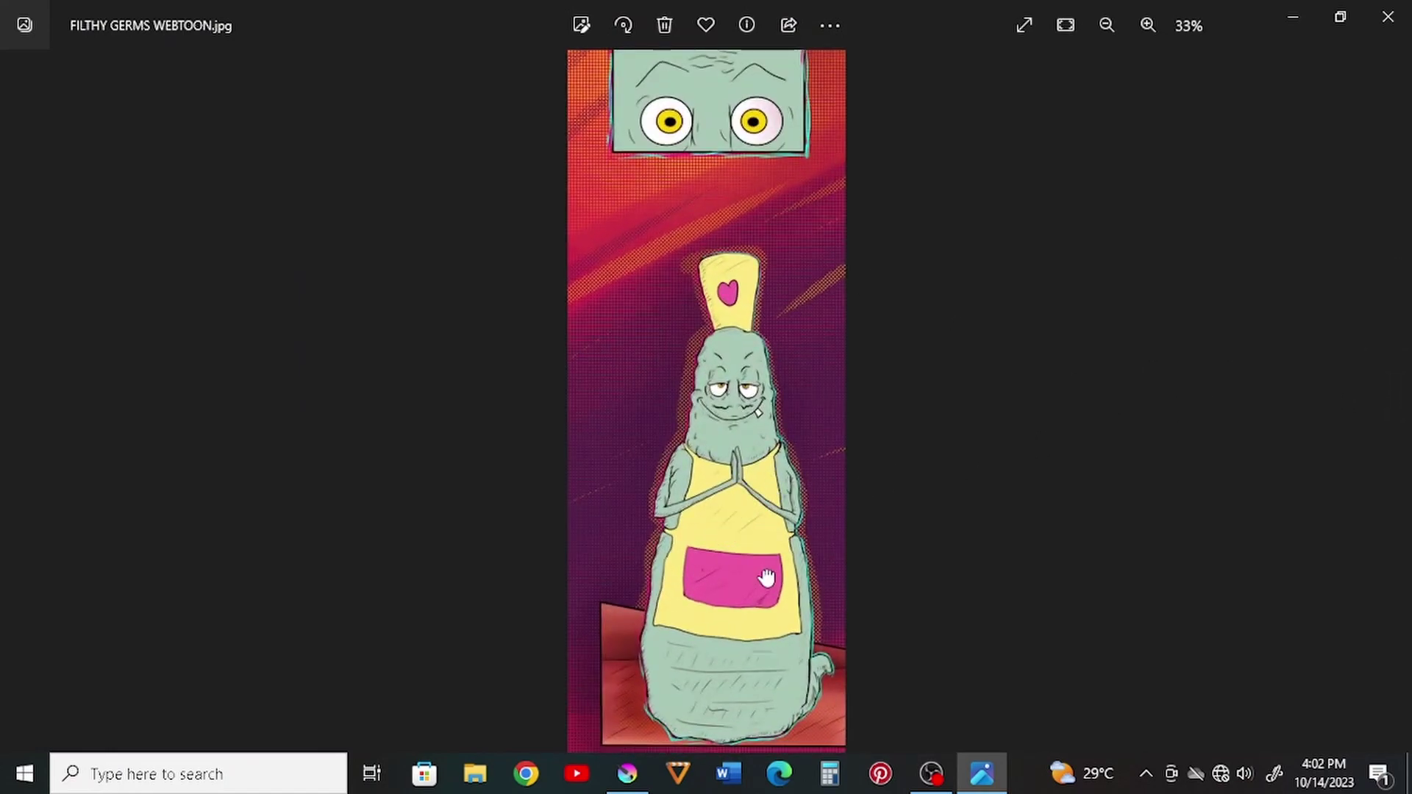
pyautogui.scroll(-10, 819, 489)
pyautogui.scroll(-15, 863, 523)
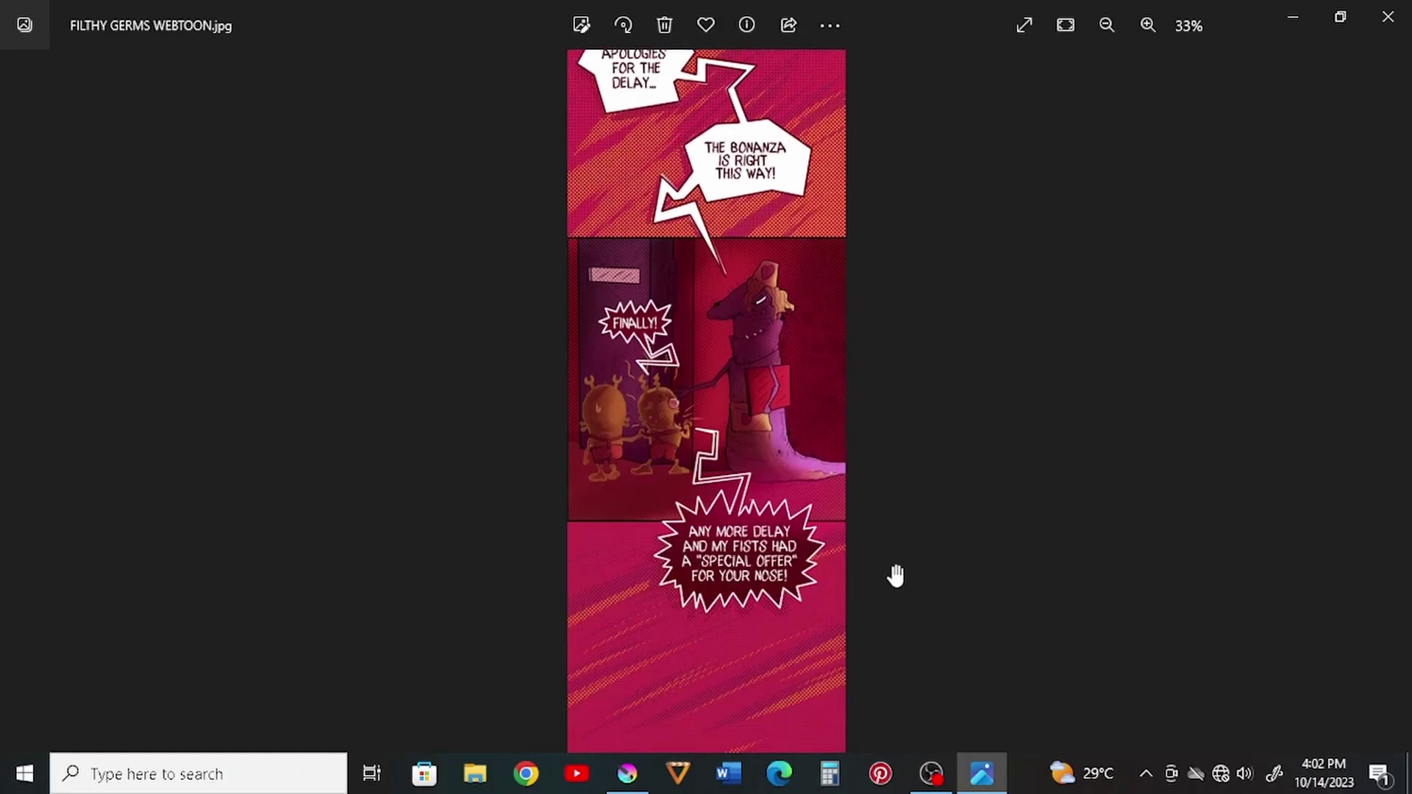
pyautogui.scroll(-10, 925, 619)
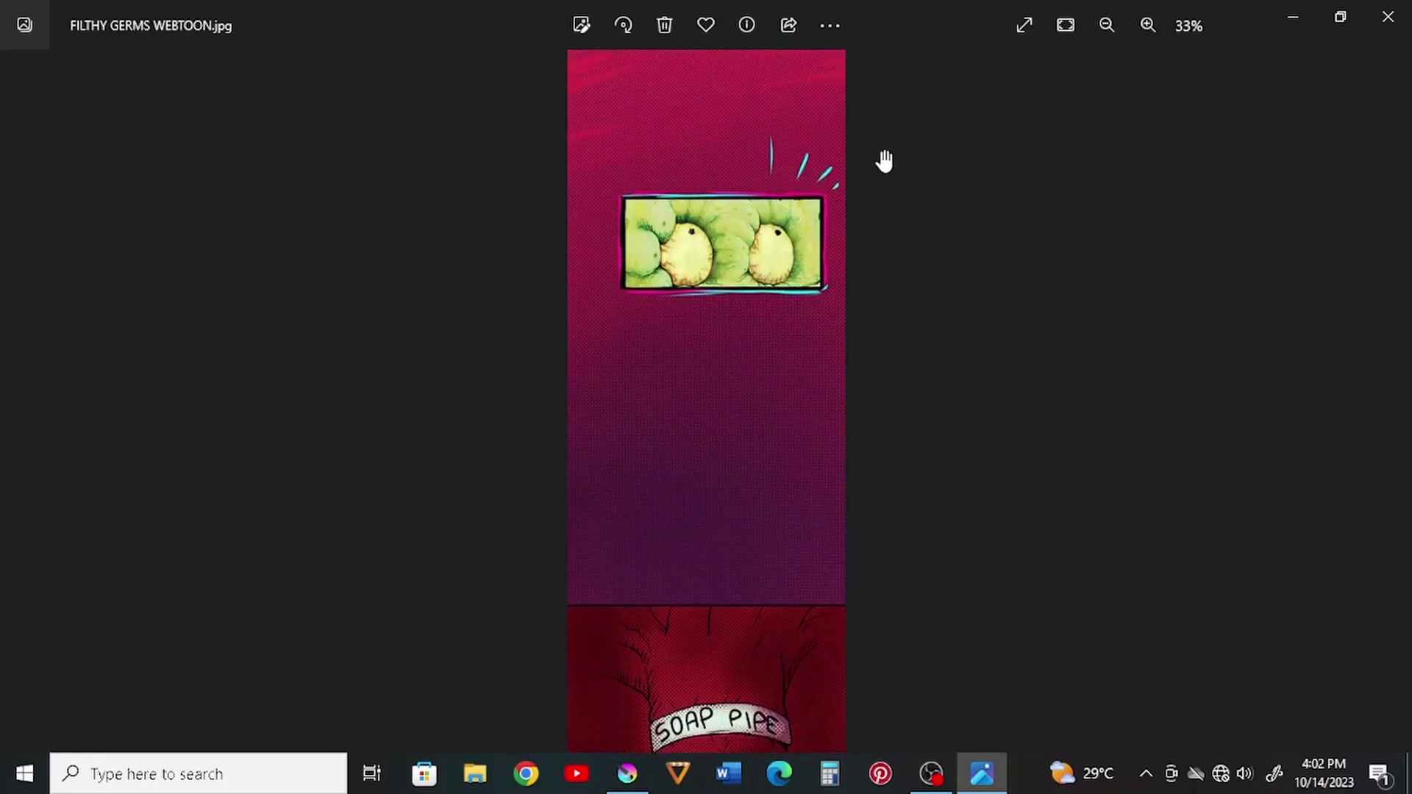
pyautogui.scroll(4, 965, 629)
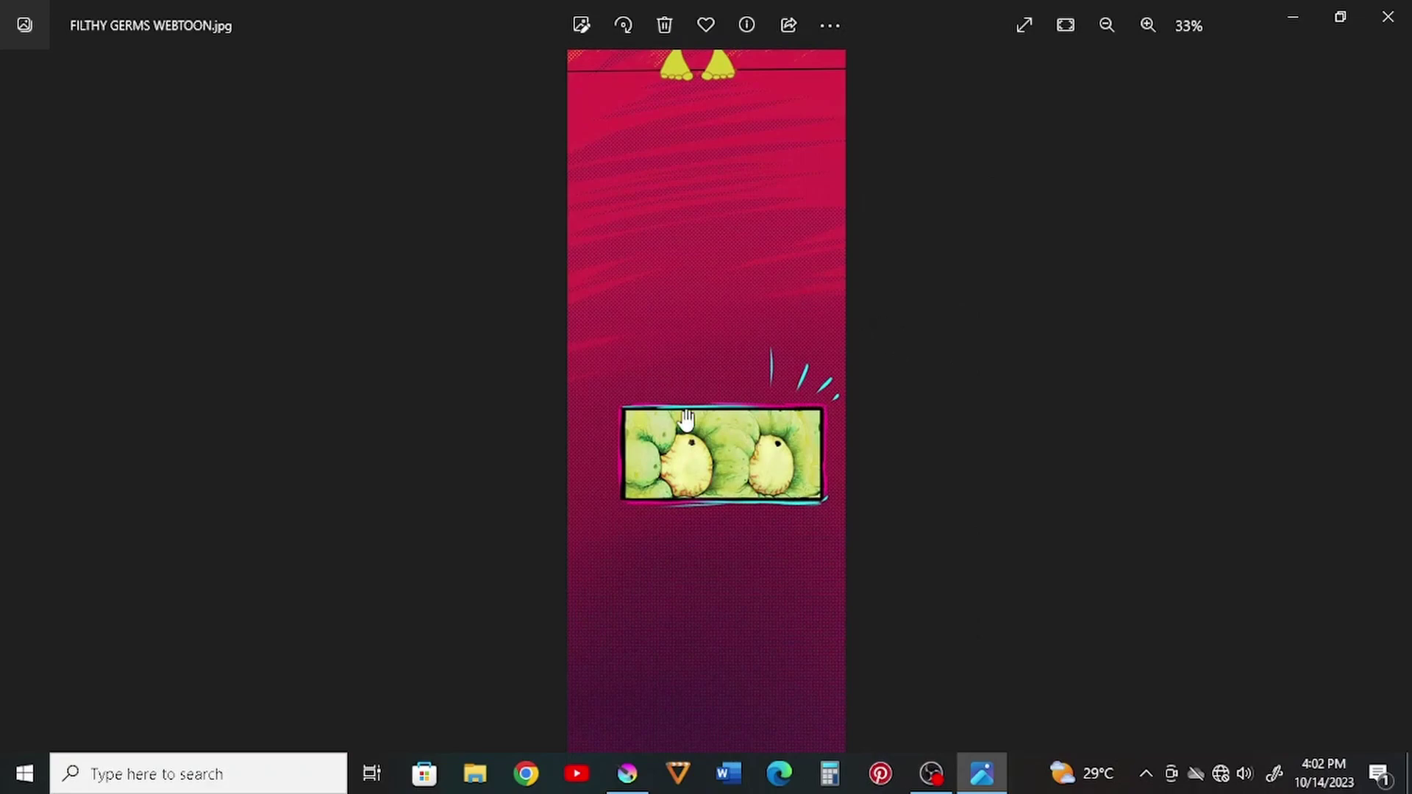
pyautogui.scroll(-8, 820, 262)
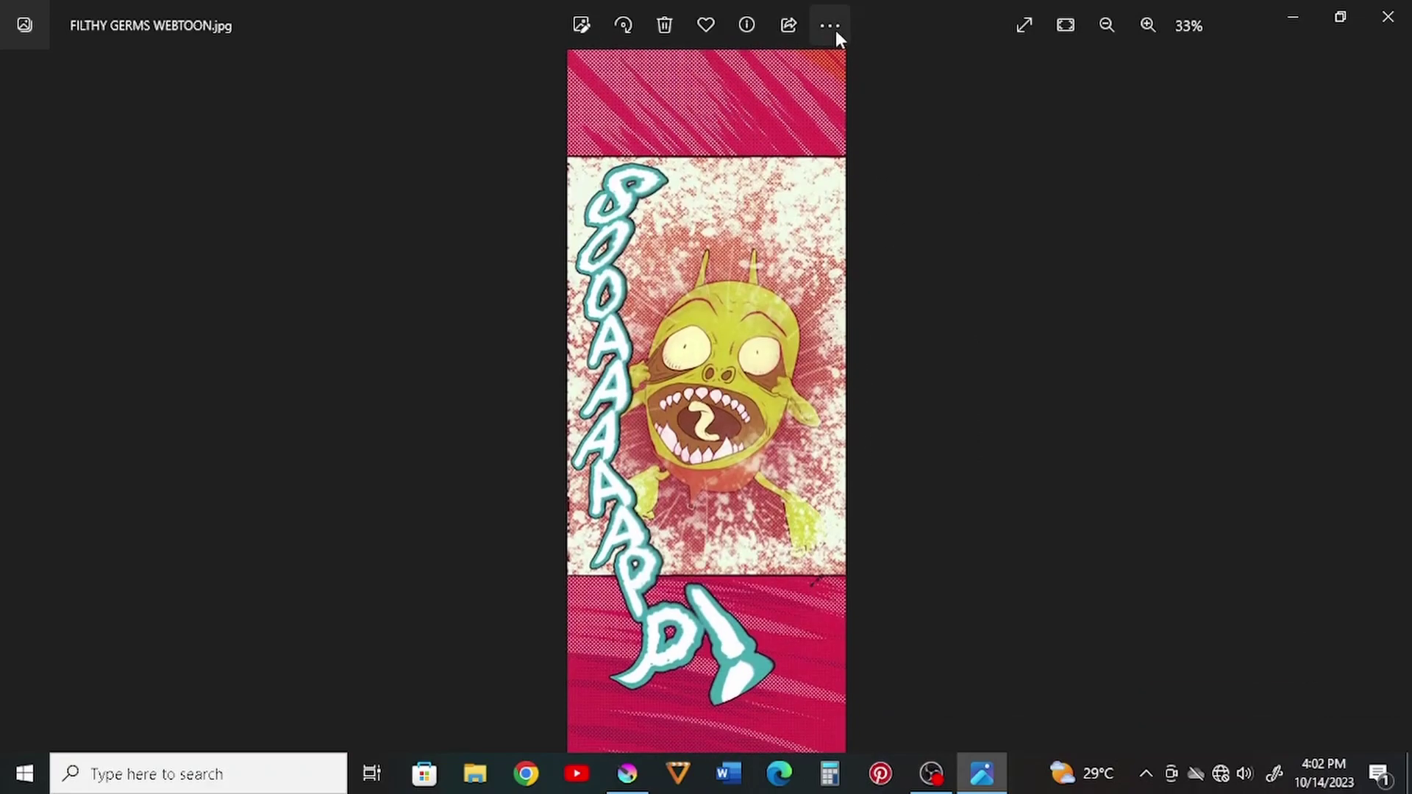
pyautogui.scroll(-10, 860, 169)
pyautogui.scroll(2, 748, 530)
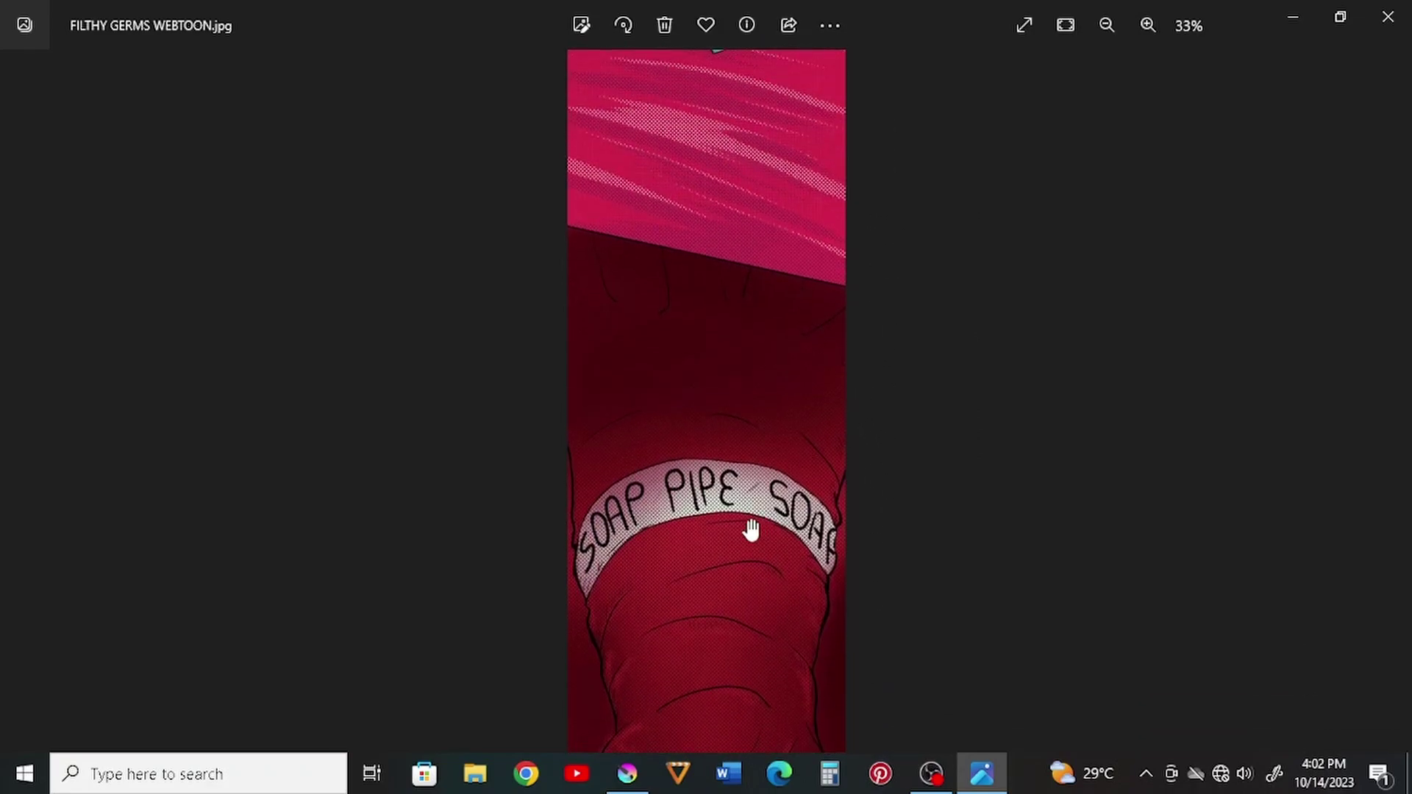
pyautogui.scroll(8, 747, 529)
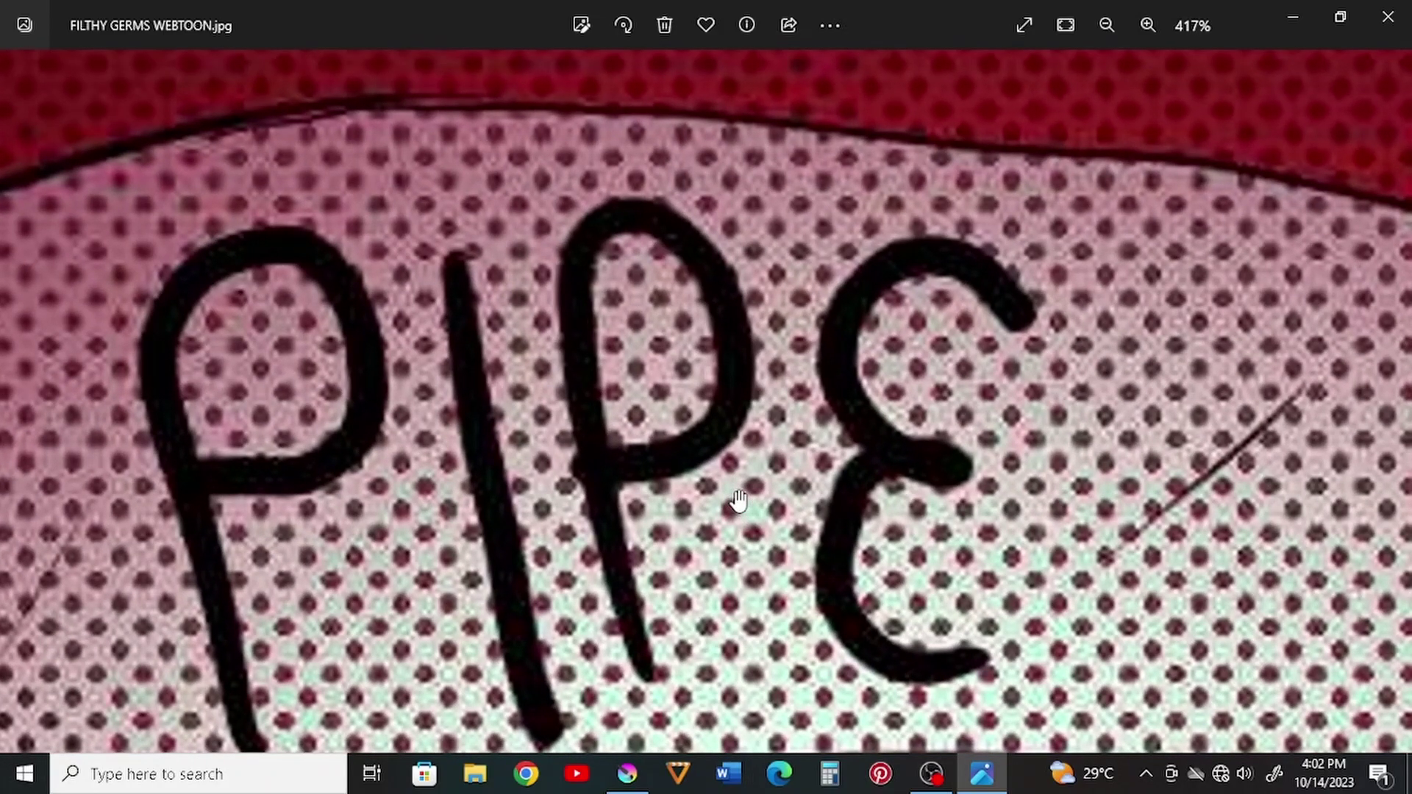
pyautogui.scroll(-8, 738, 500)
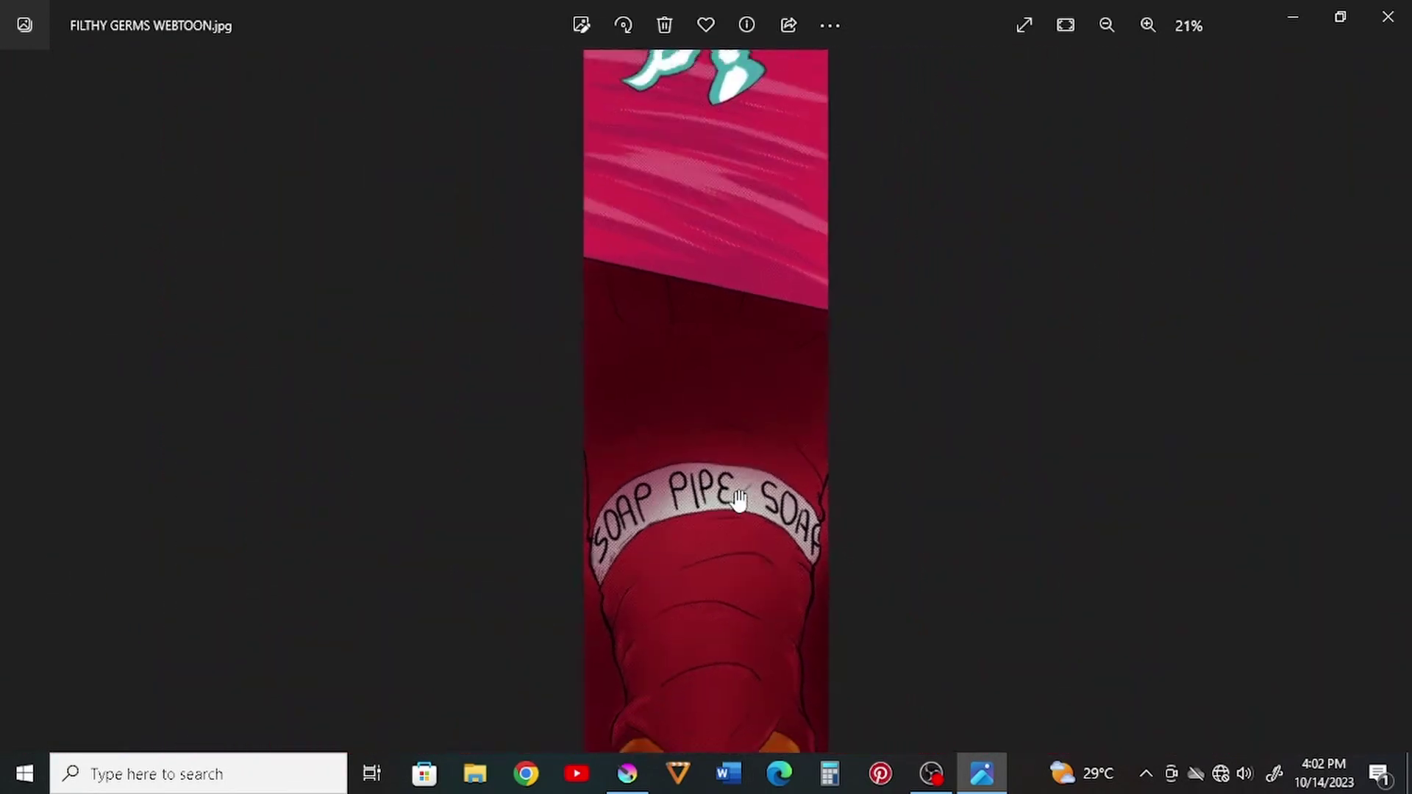
pyautogui.scroll(-2, 740, 501)
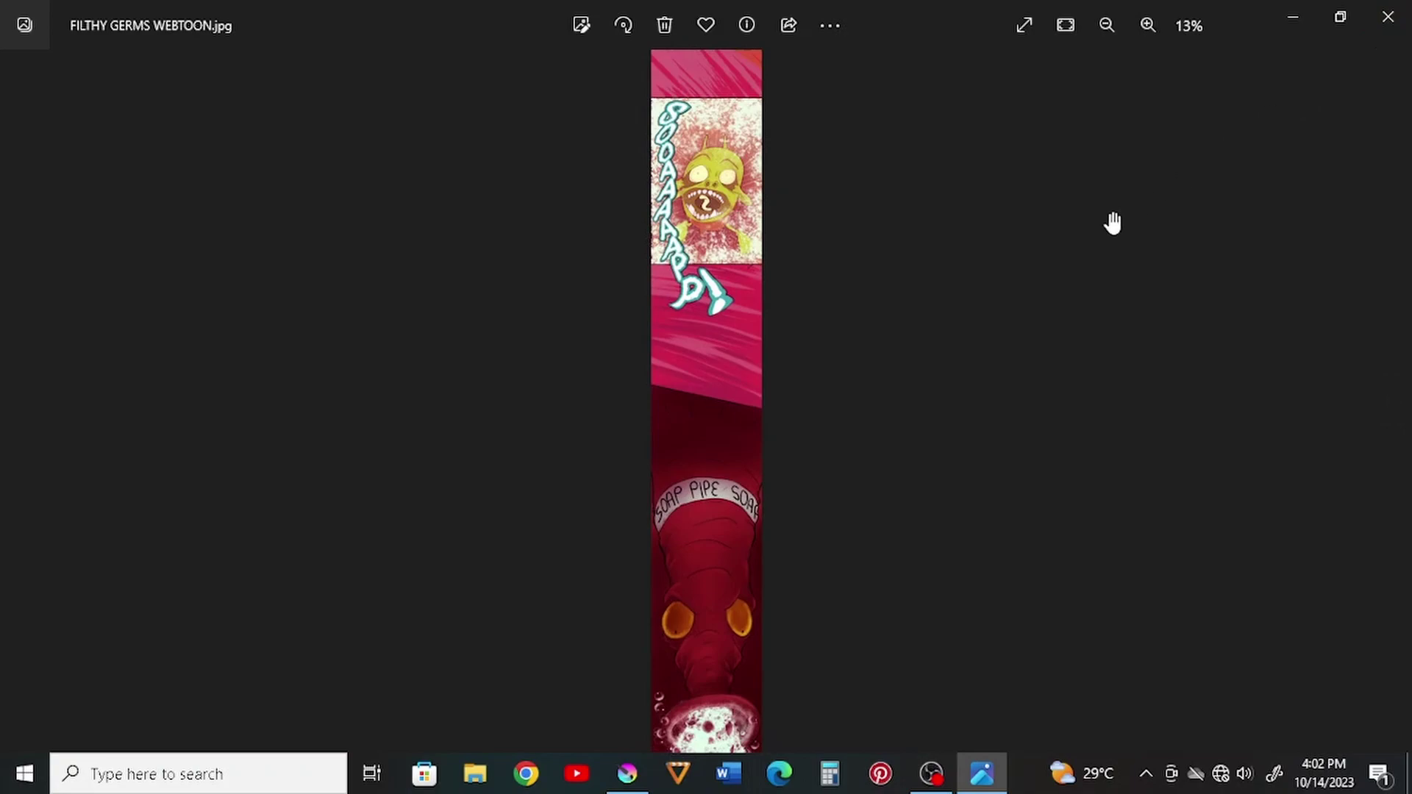
# Pan back up through the panels, then close Photos
pyautogui.moveTo(925, 481); pyautogui.dragTo(890, 10)
pyautogui.moveTo(894, 560); pyautogui.dragTo(911, 279)
pyautogui.moveTo(916, 620); pyautogui.dragTo(908, 133)
pyautogui.moveTo(938, 273); pyautogui.dragTo(952, 180)
pyautogui.click(1390, 20)
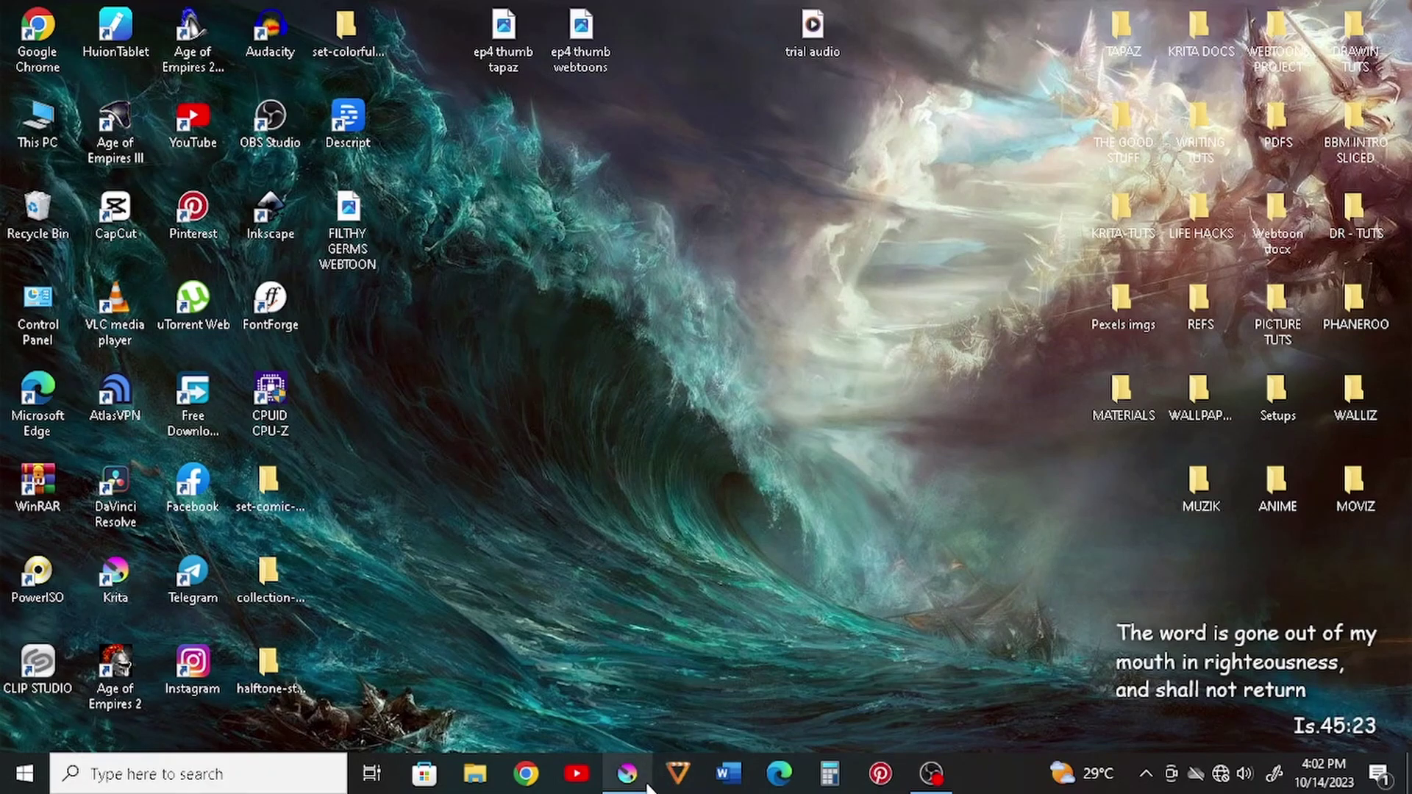
# Back in Krita, save the strip as JPEG FILTHY GERMS WEBTOON 1 with quality 70%
pyautogui.click(627, 773)
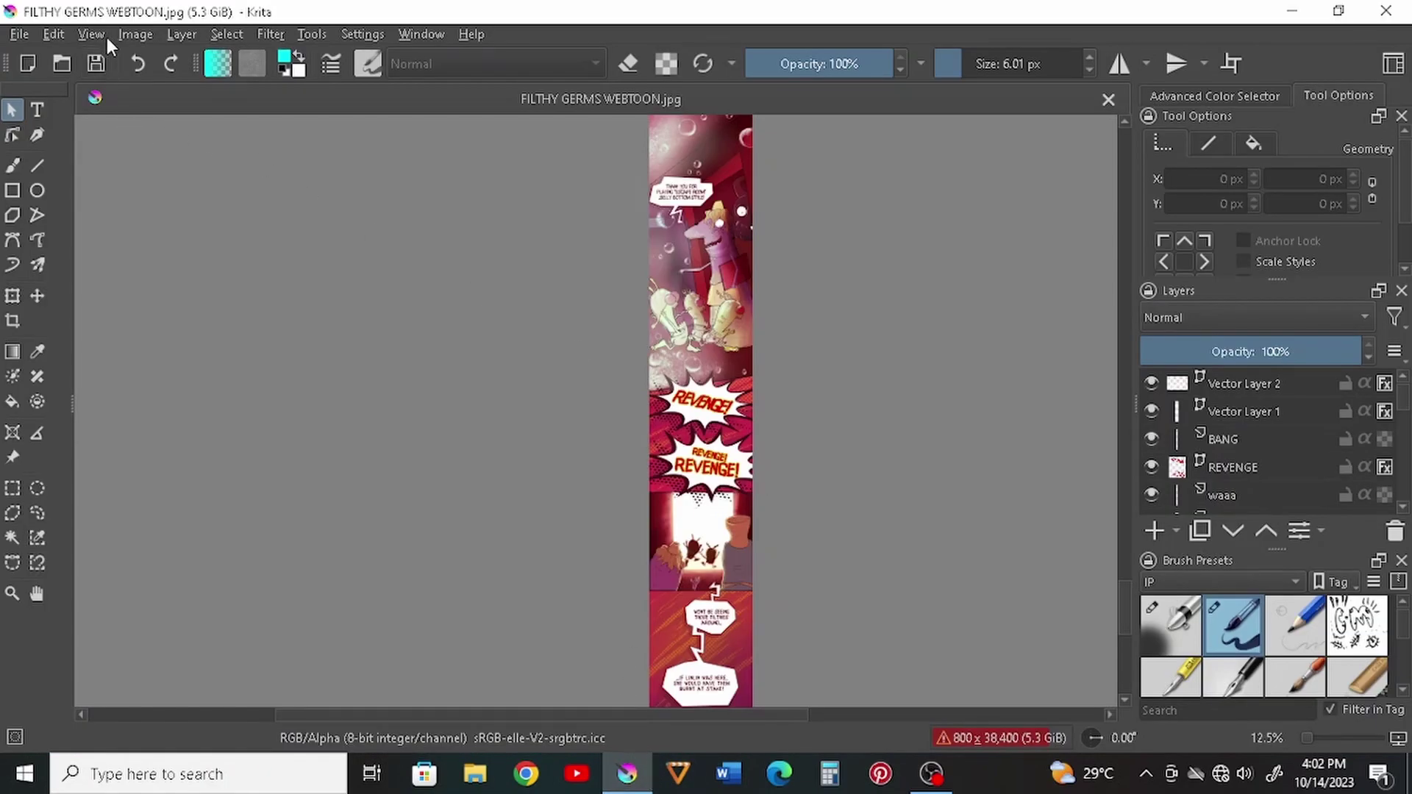
pyautogui.click(17, 34)
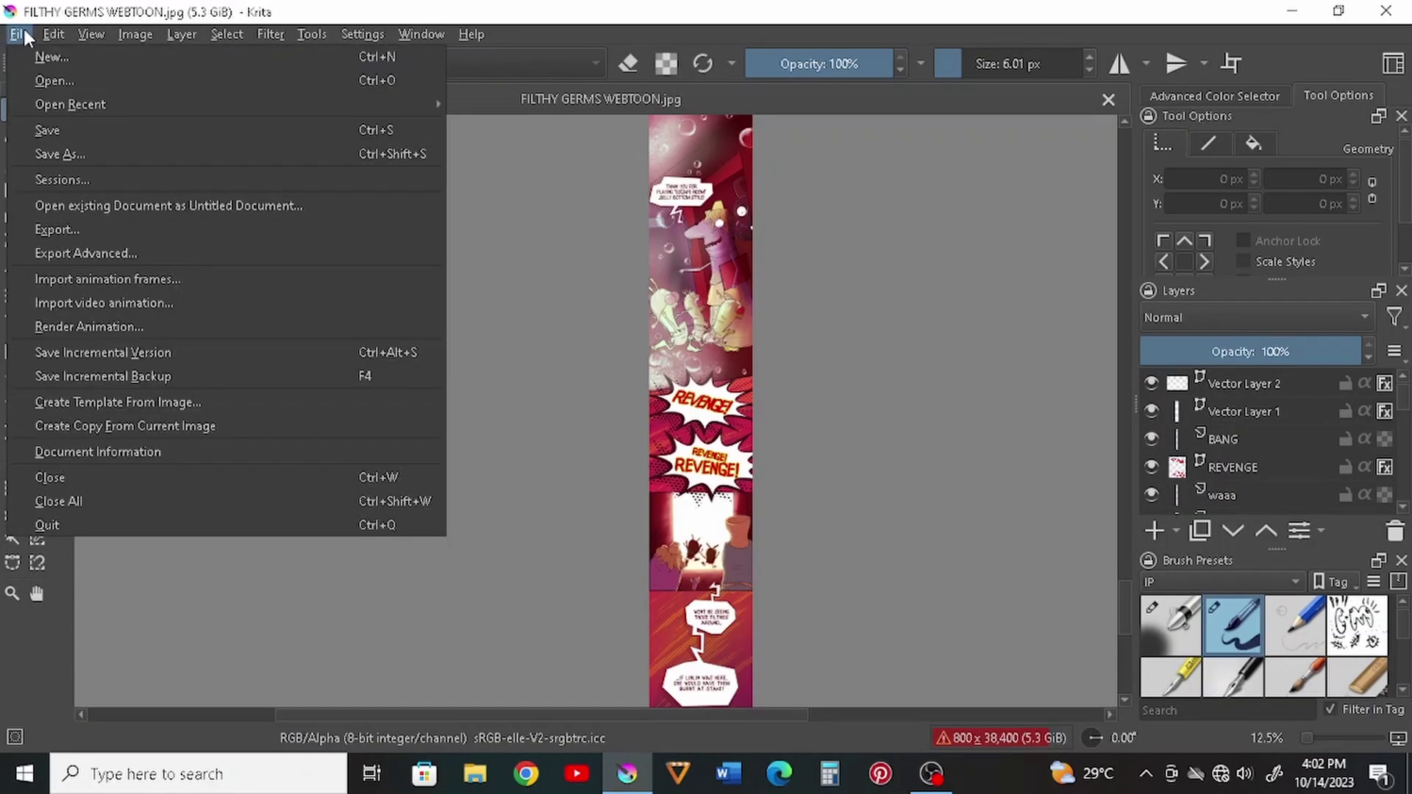
pyautogui.click(76, 154)
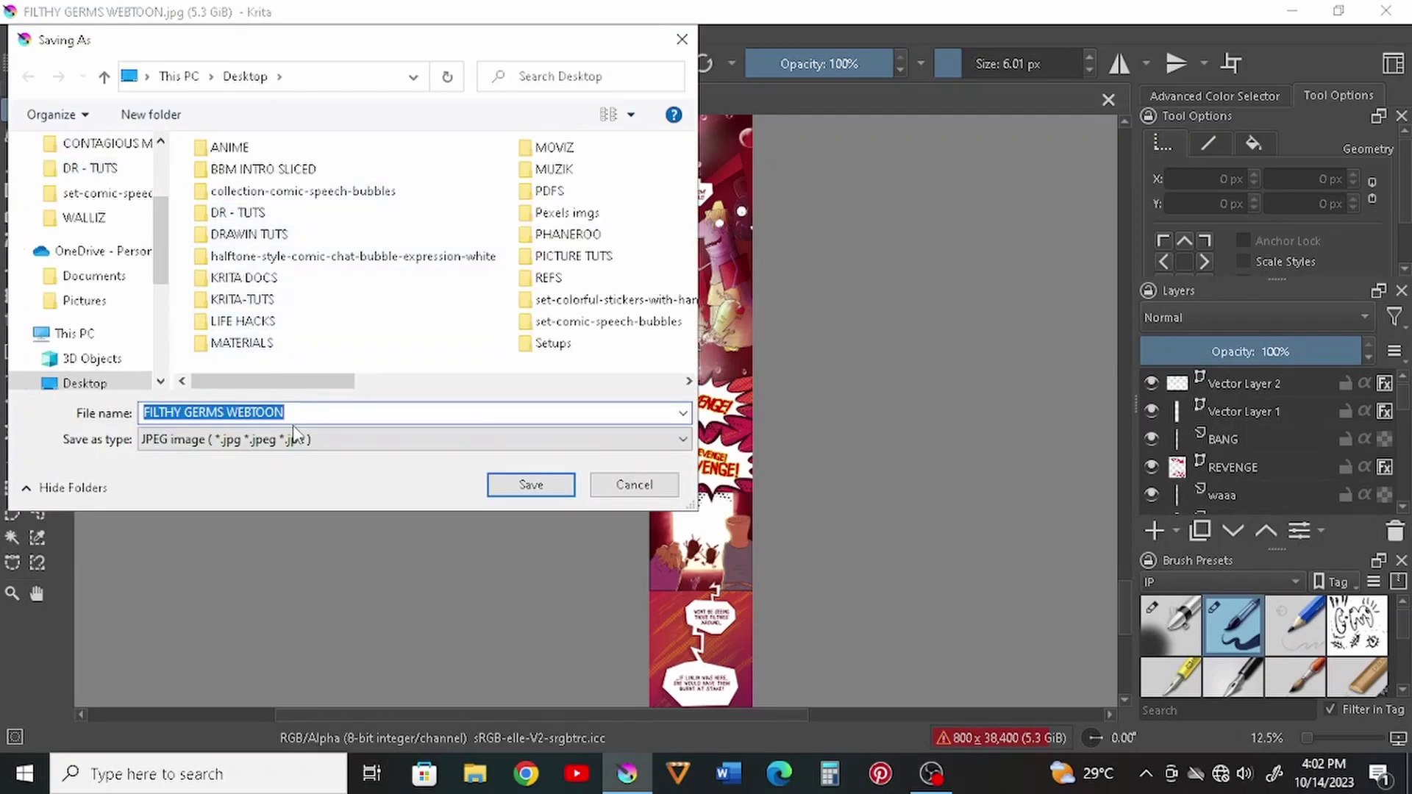
pyautogui.click(301, 416)
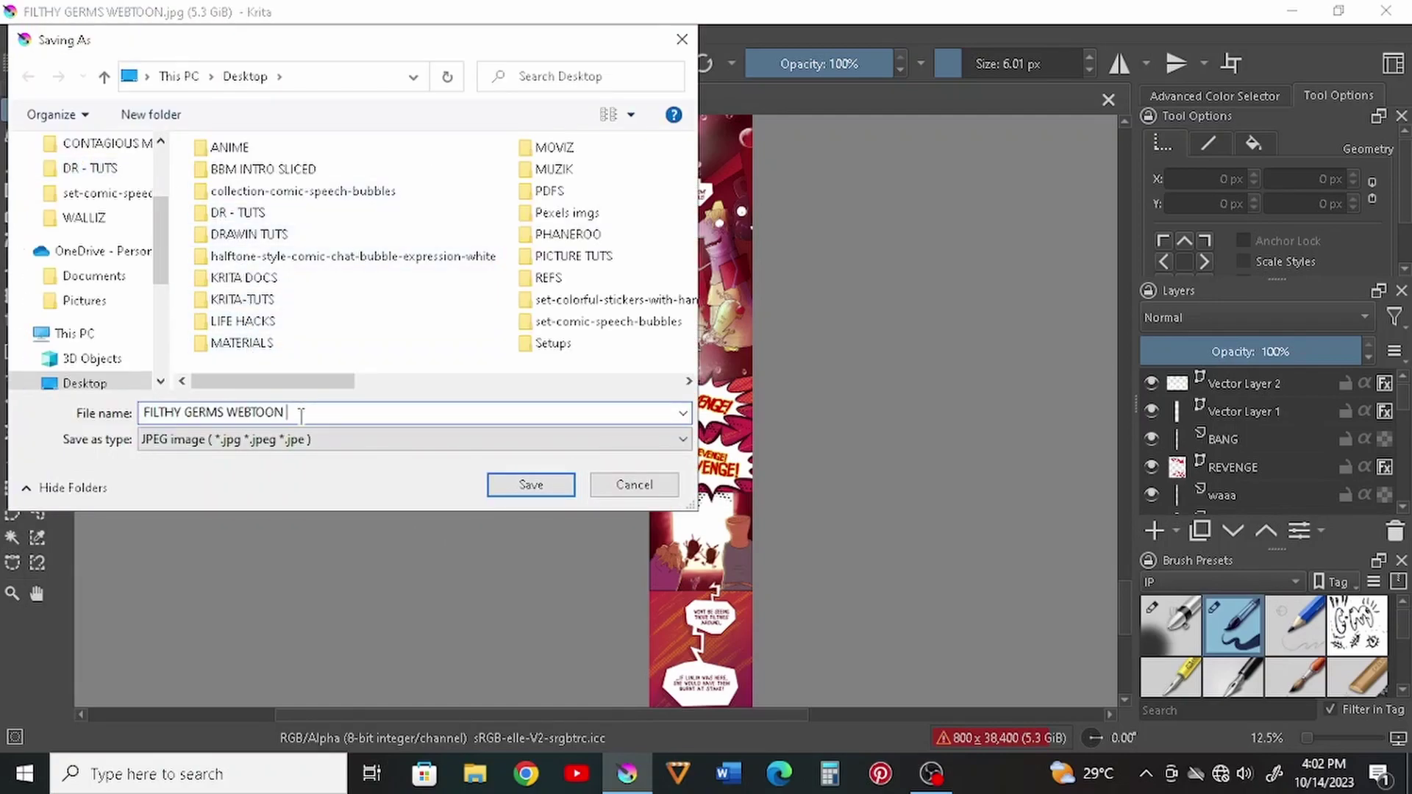
pyautogui.click(495, 488)
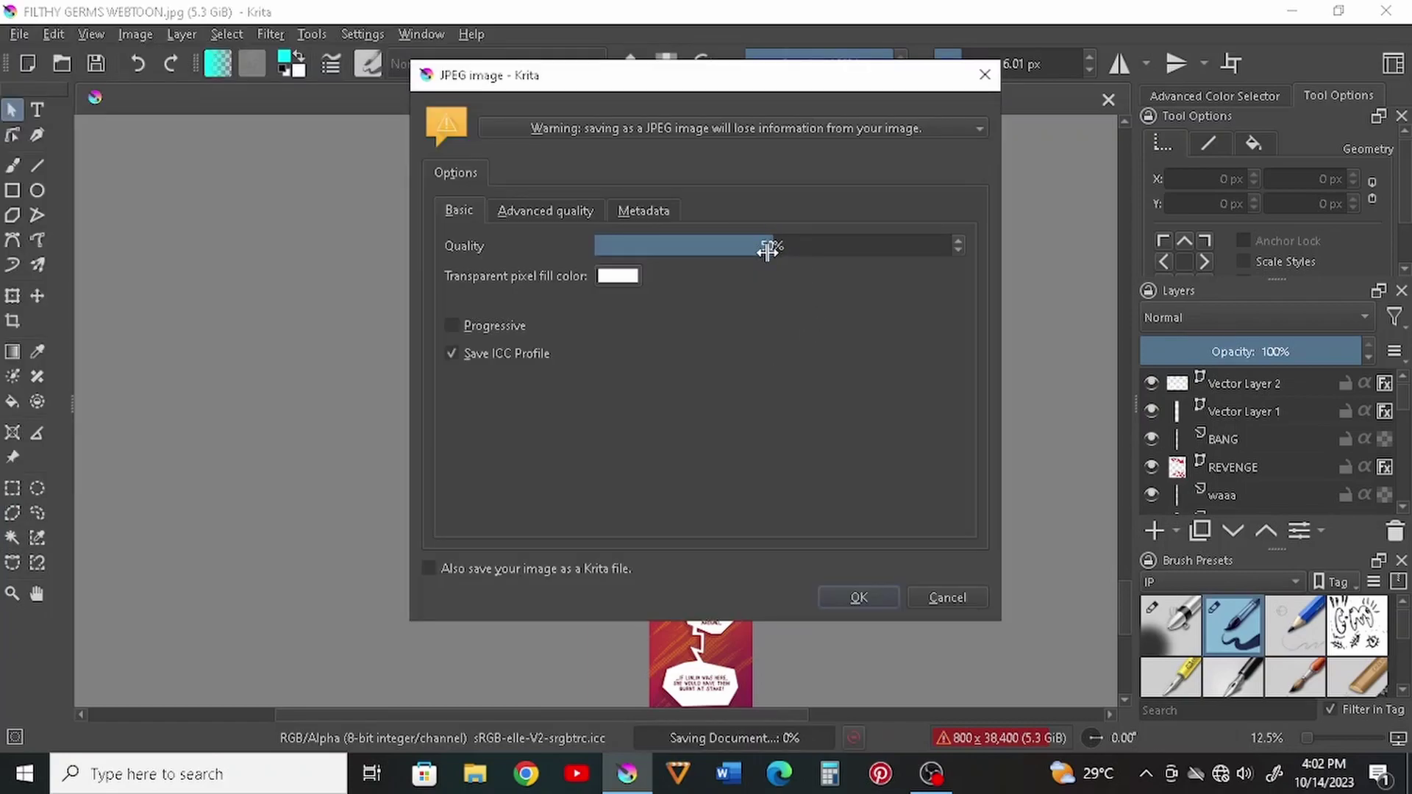
pyautogui.moveTo(771, 250); pyautogui.dragTo(843, 260)
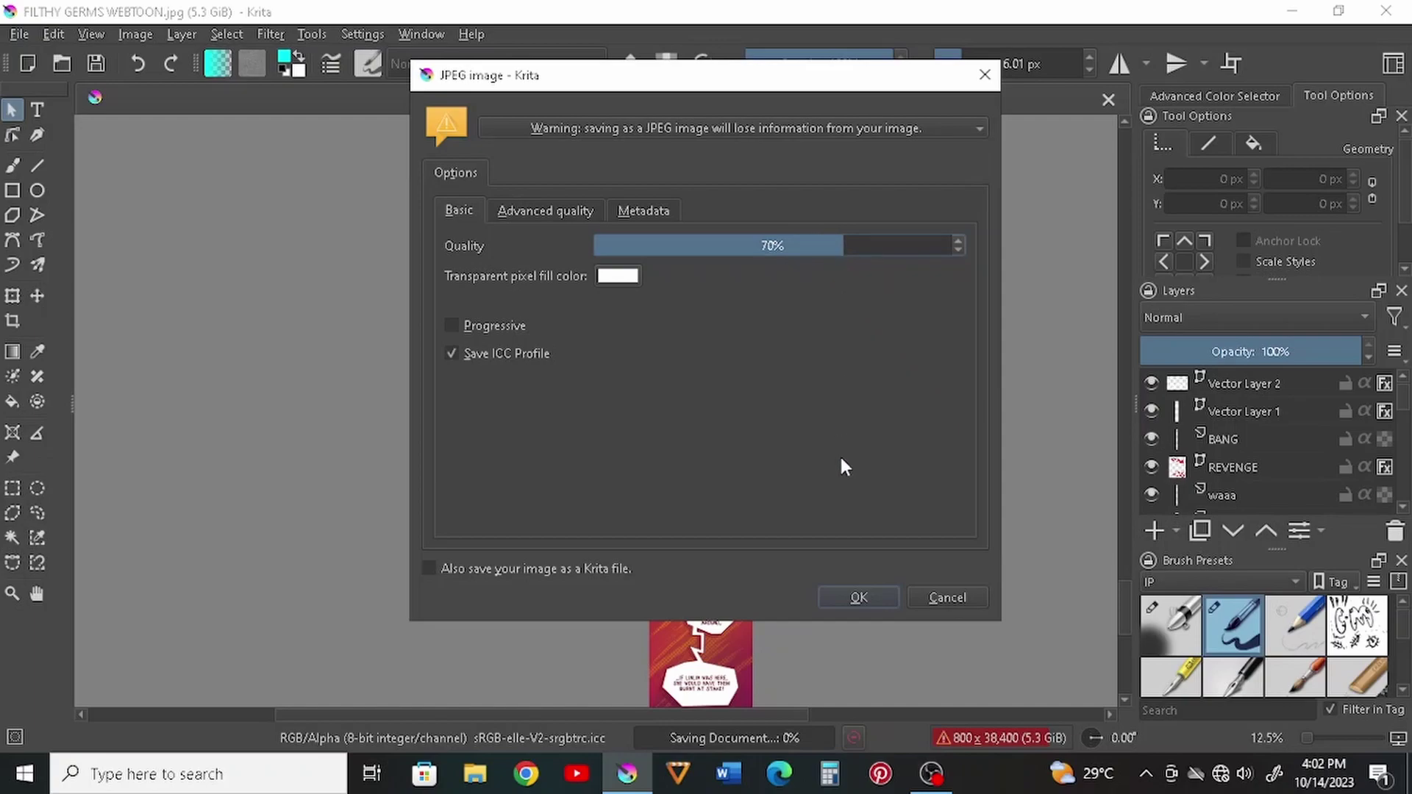
pyautogui.click(847, 596)
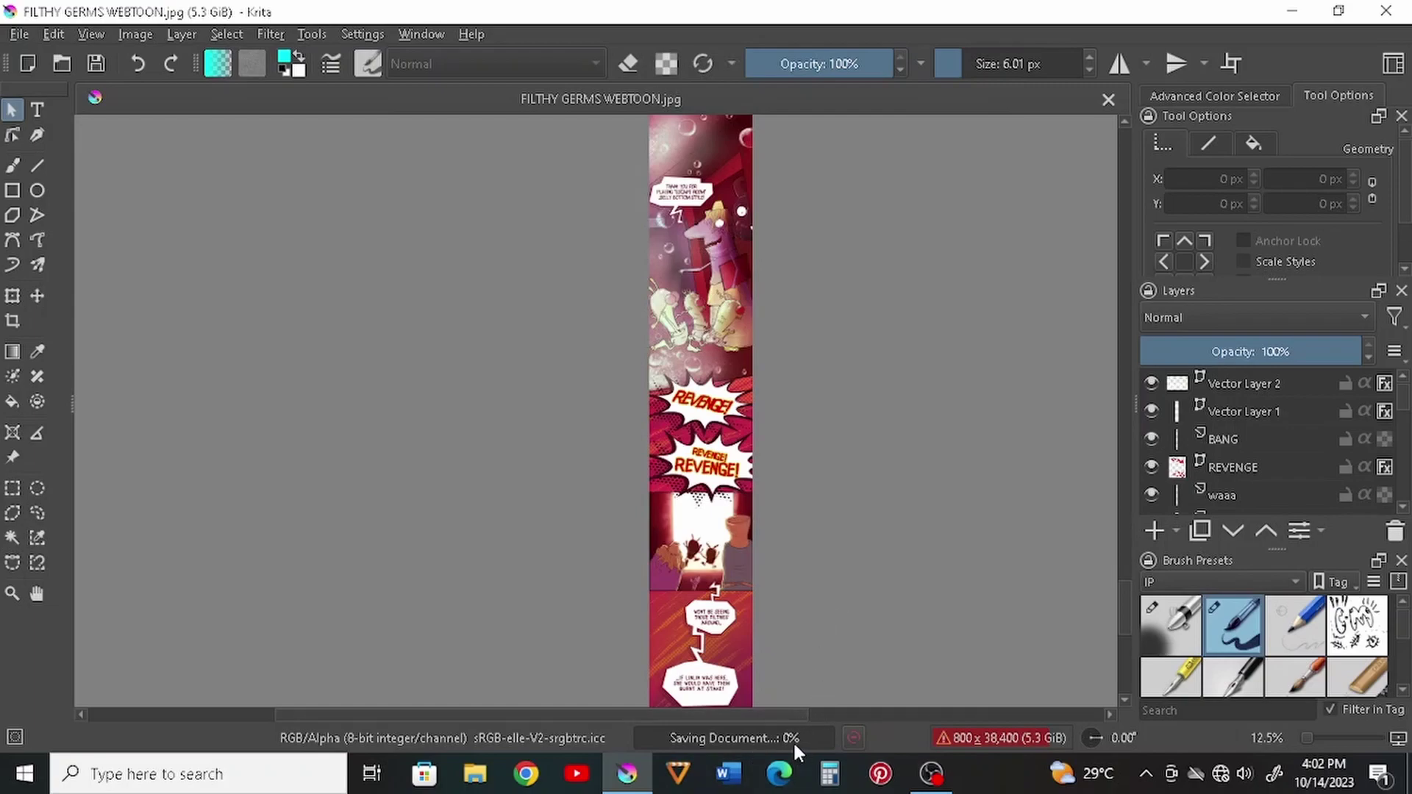
# Confirm FILTHY GERMS WEBTOON 1.jpg on the desktop is 4.73 MB, then open it
pyautogui.click(1293, 11)
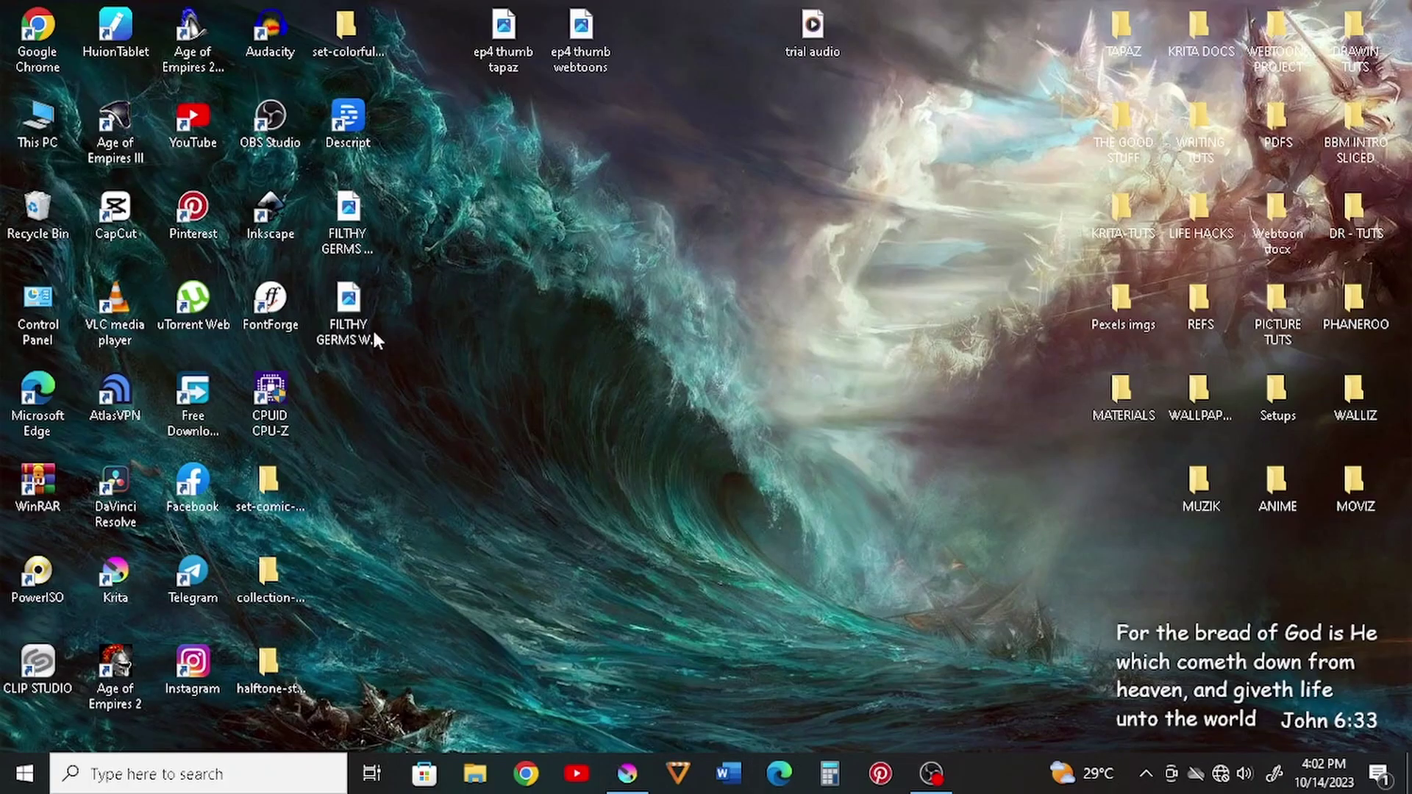
pyautogui.click(364, 333)
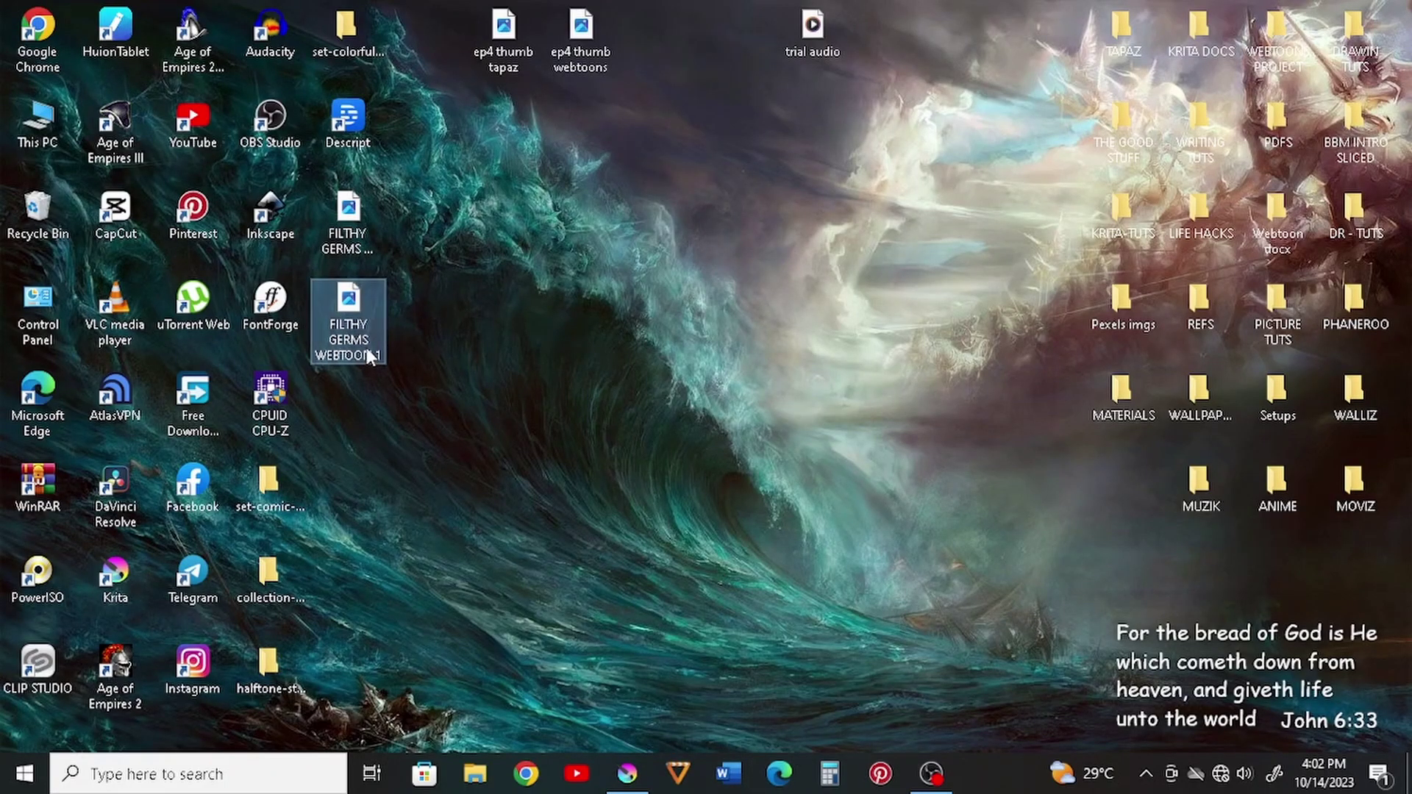
pyautogui.rightClick(366, 347)
pyautogui.click(78, 731)
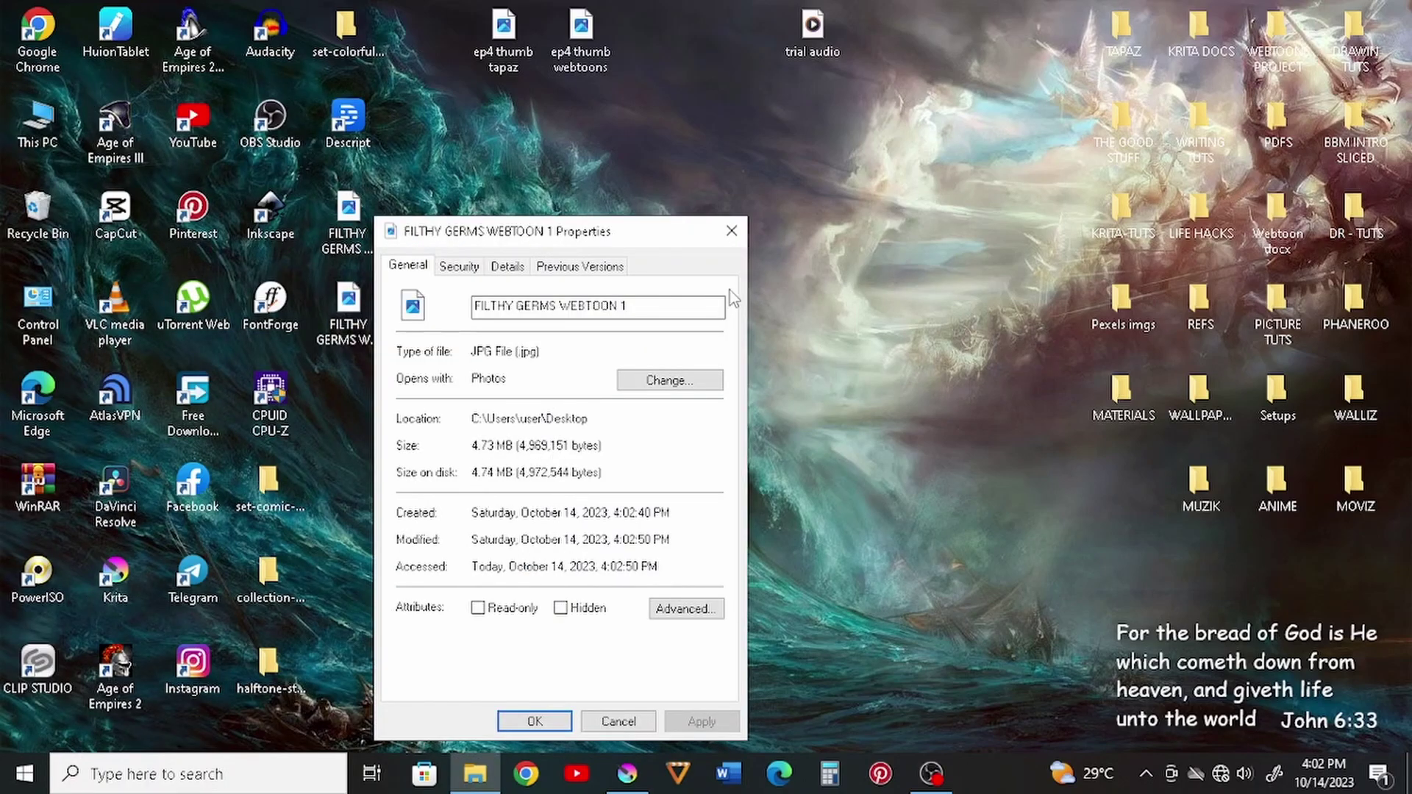
pyautogui.click(732, 231)
pyautogui.rightClick(359, 321)
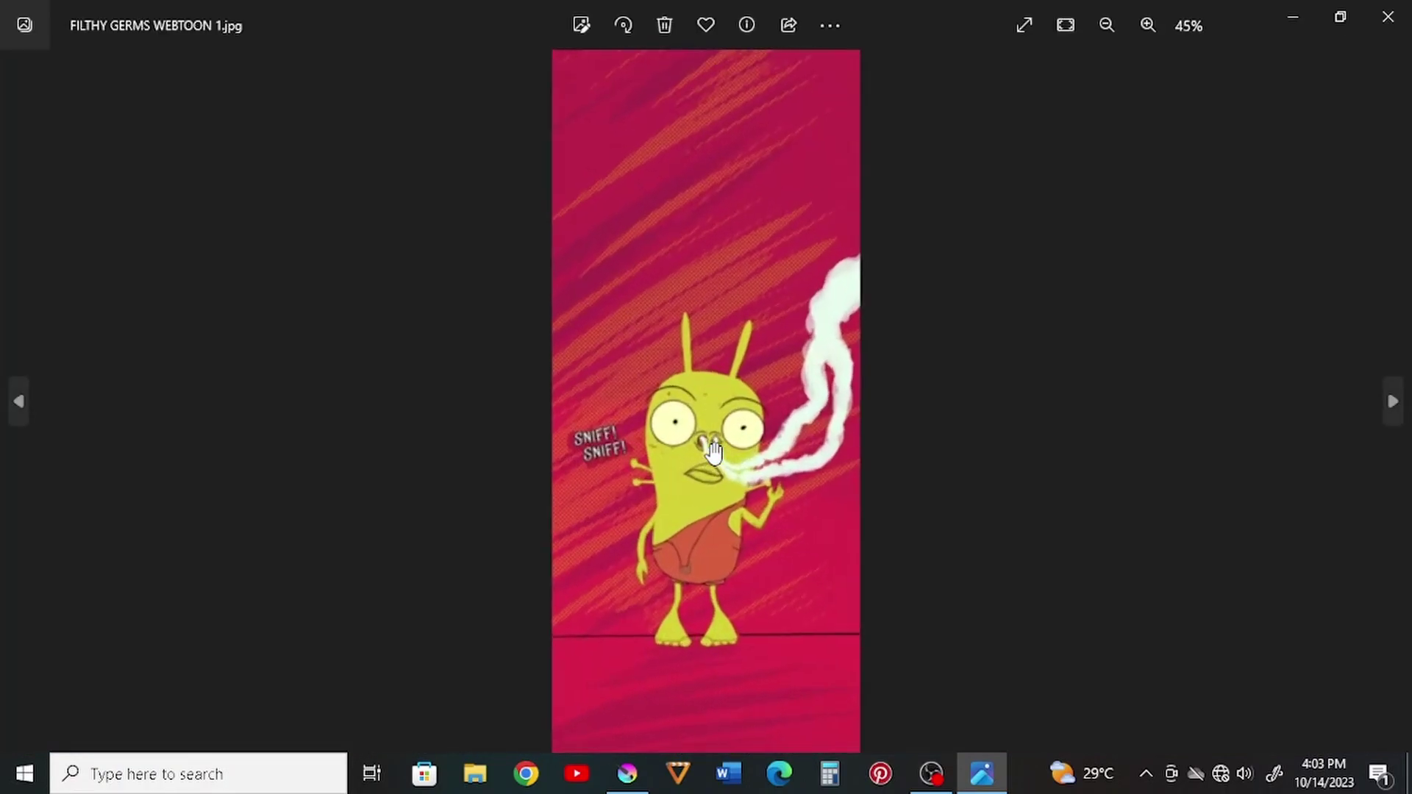
# Zoom in and out on the 70% copy's SNIFF! SNIFF! panel, then close Photos
pyautogui.scroll(3, 715, 450)
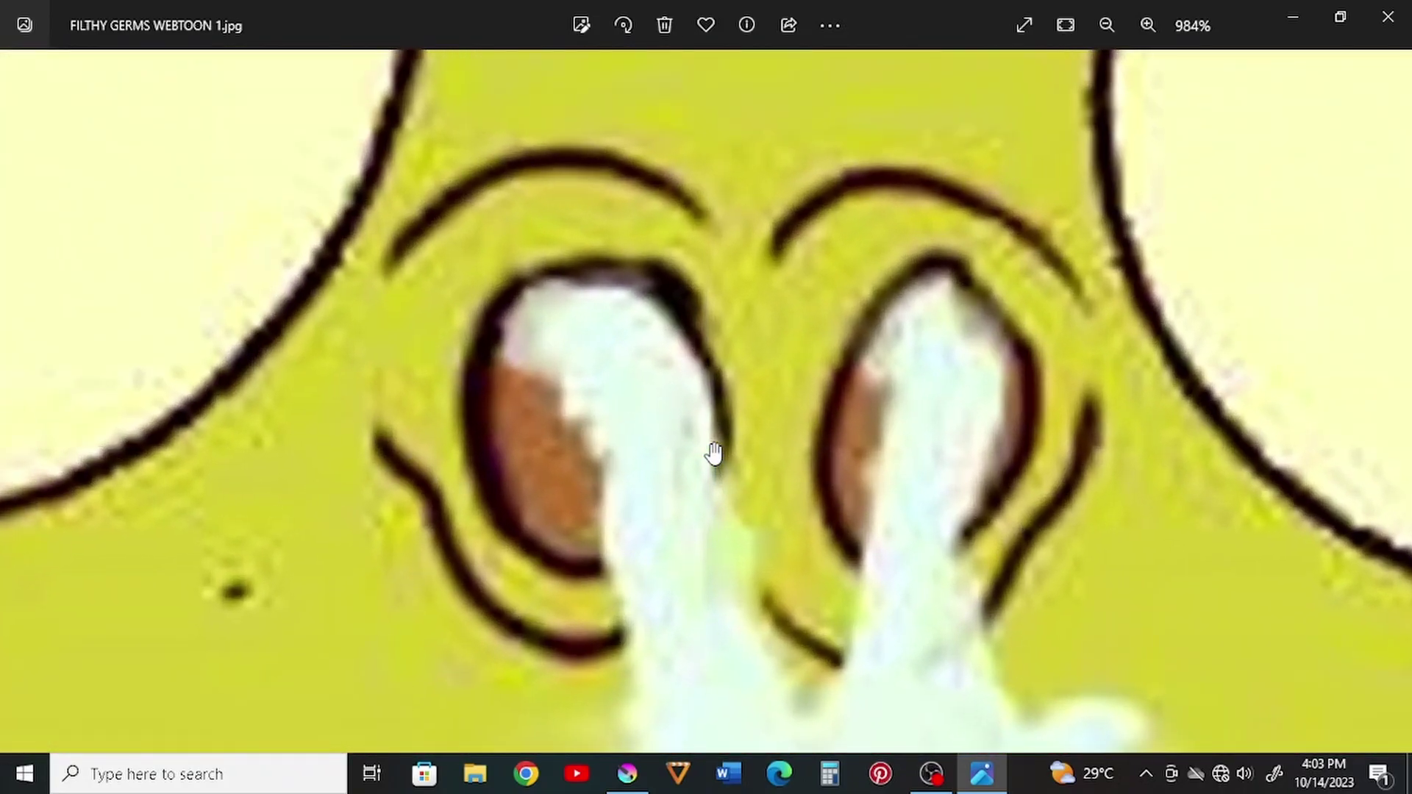
pyautogui.scroll(-4, 715, 451)
pyautogui.scroll(2, 546, 439)
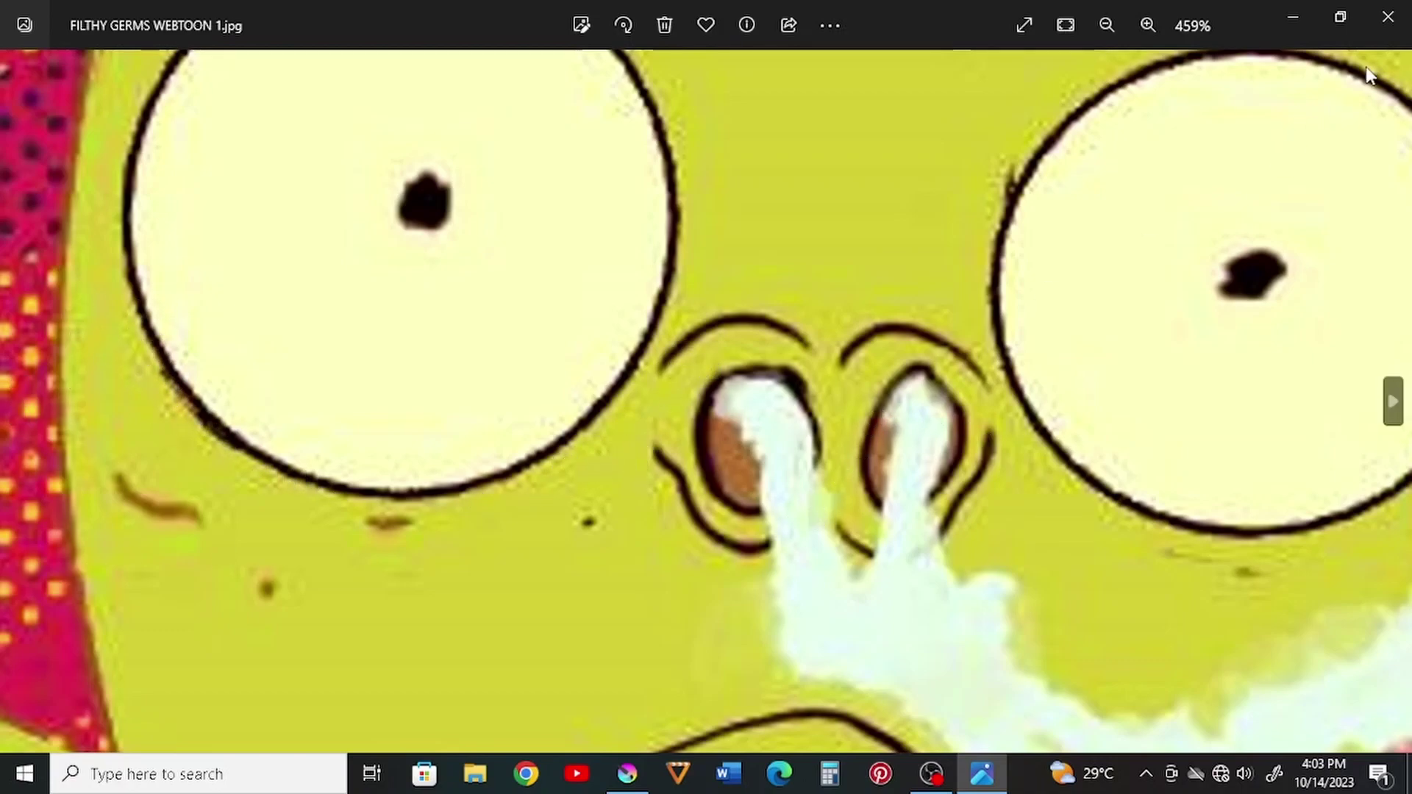
pyautogui.scroll(-5, 1068, 262)
pyautogui.scroll(-3, 1068, 261)
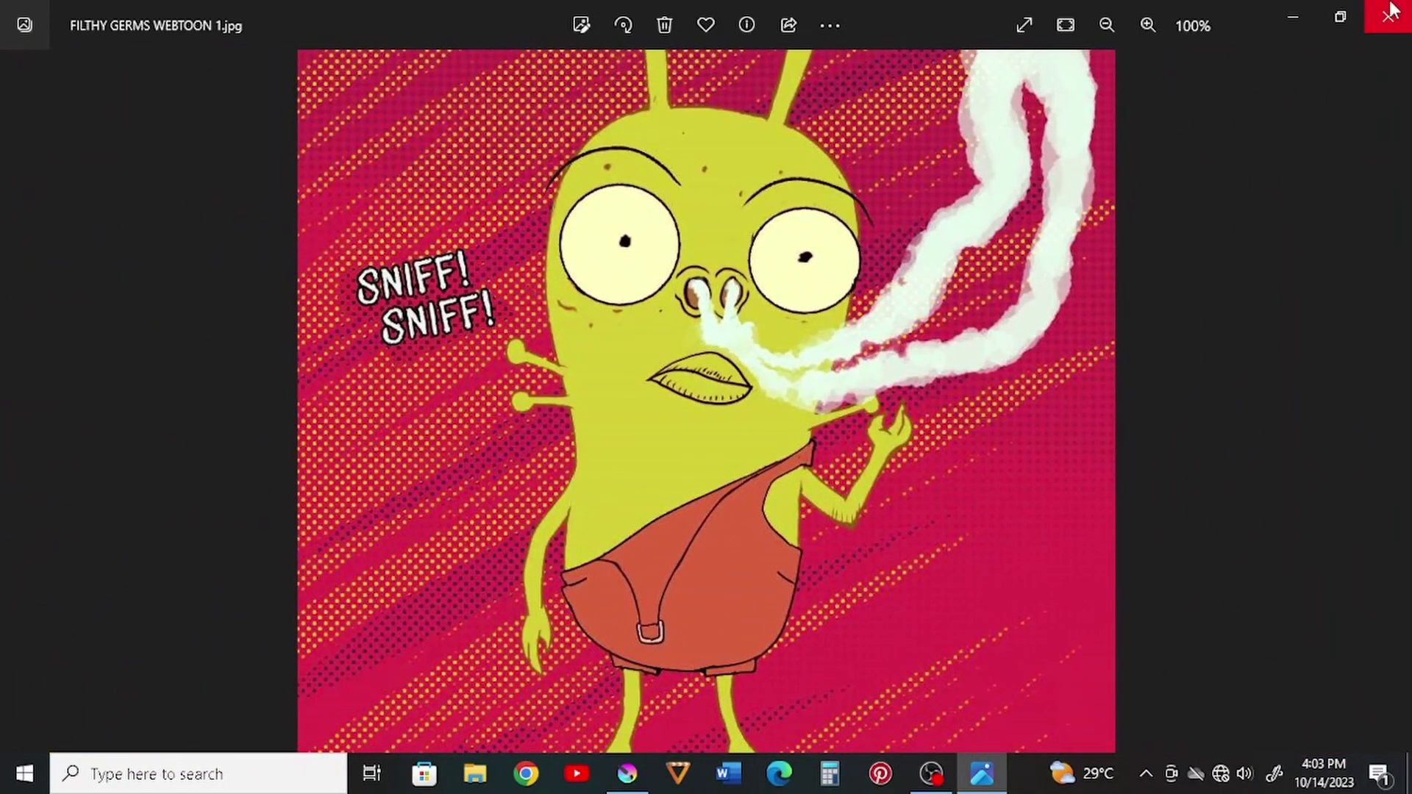
pyautogui.click(1388, 16)
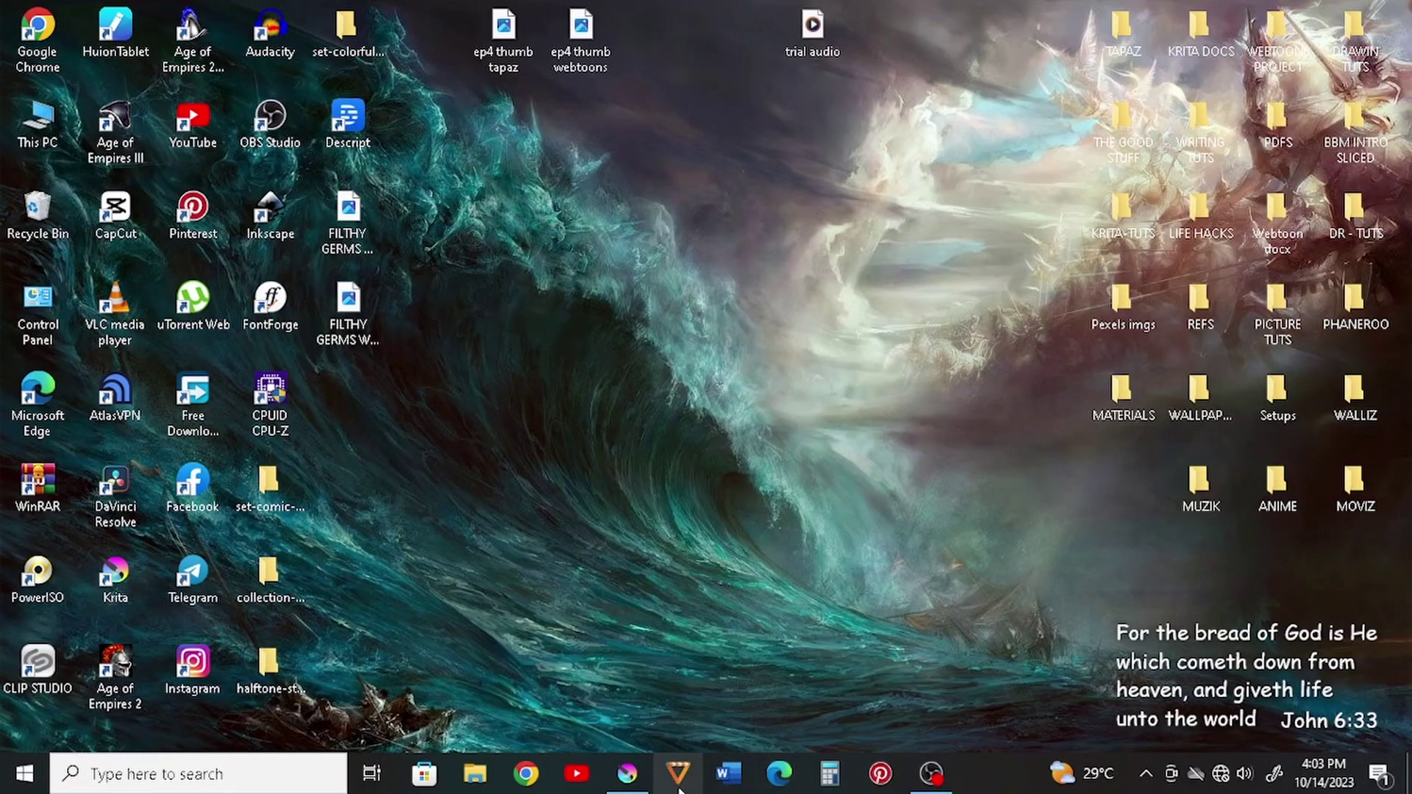
# Save a copy of the strip from Krita as FILTHY GERMS WEBTOON 2.jpg at 100% JPEG quality
pyautogui.click(628, 773)
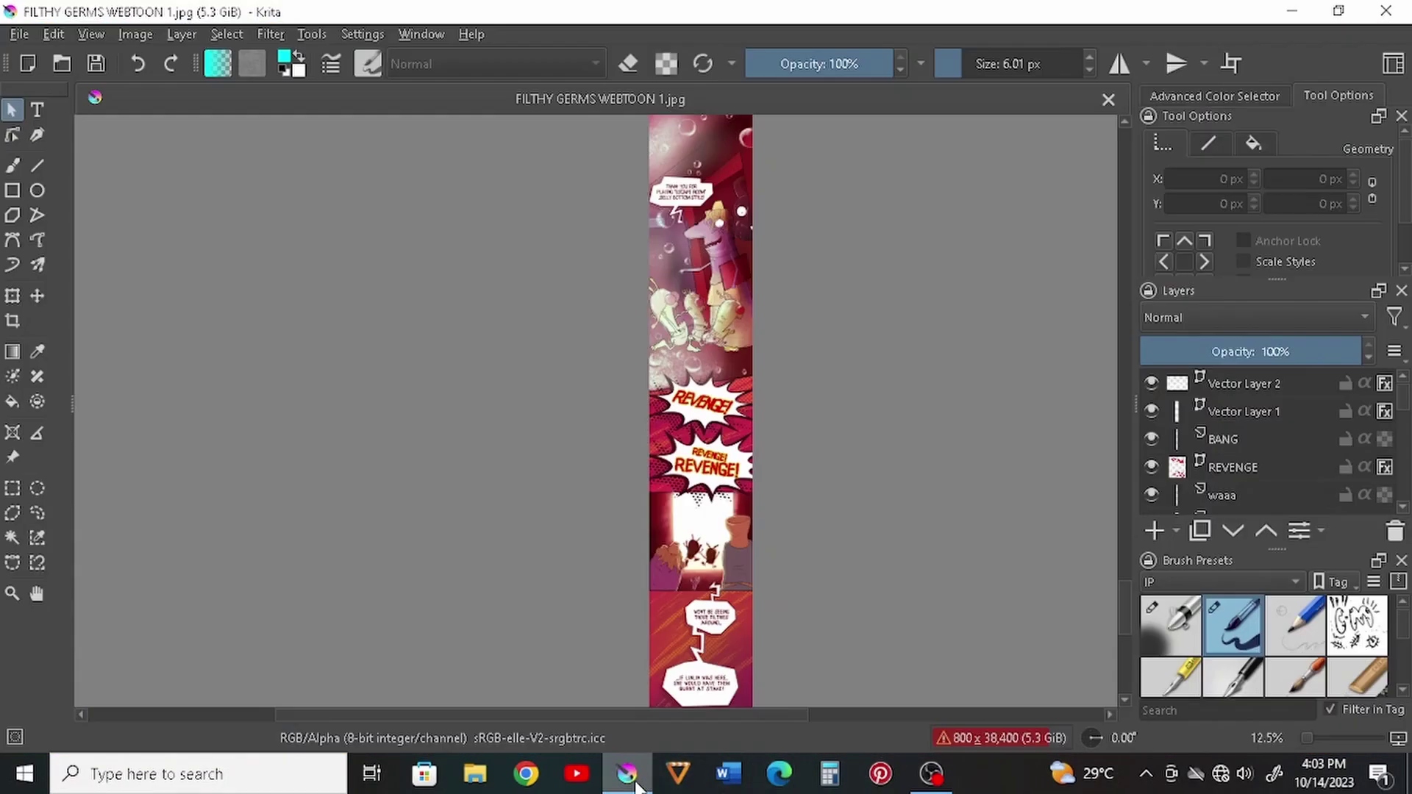
pyautogui.click(122, 35)
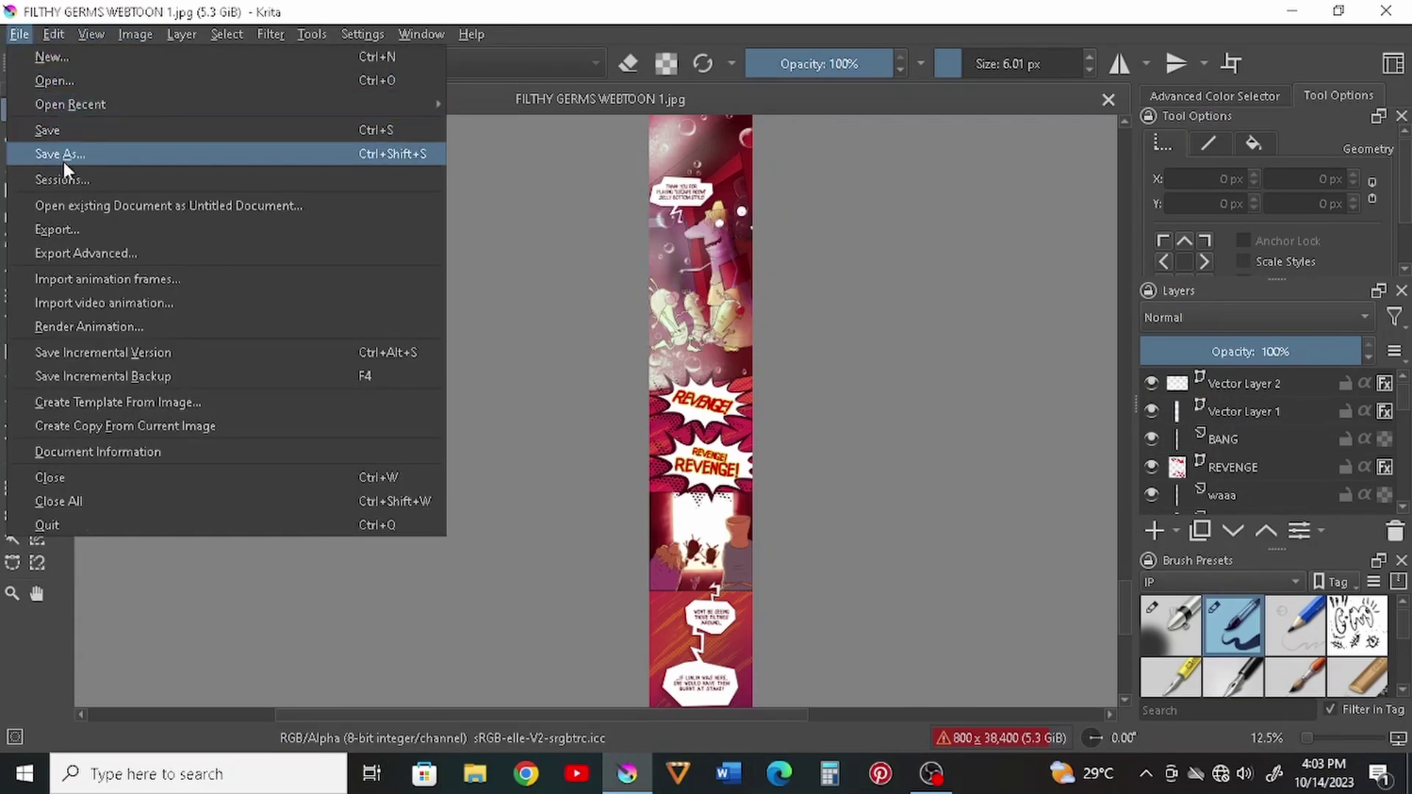
pyautogui.click(64, 156)
pyautogui.click(301, 413)
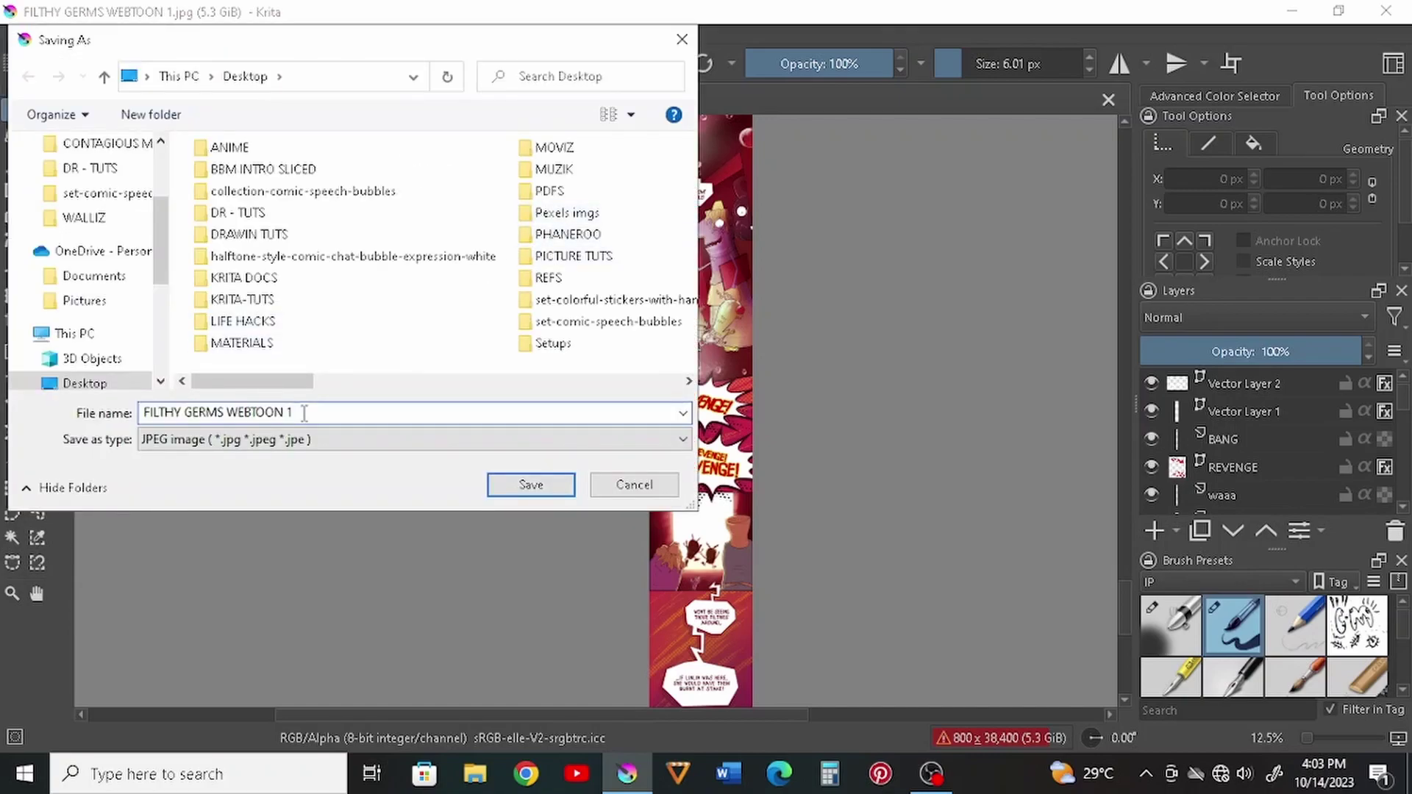
pyautogui.press('BackSpace')
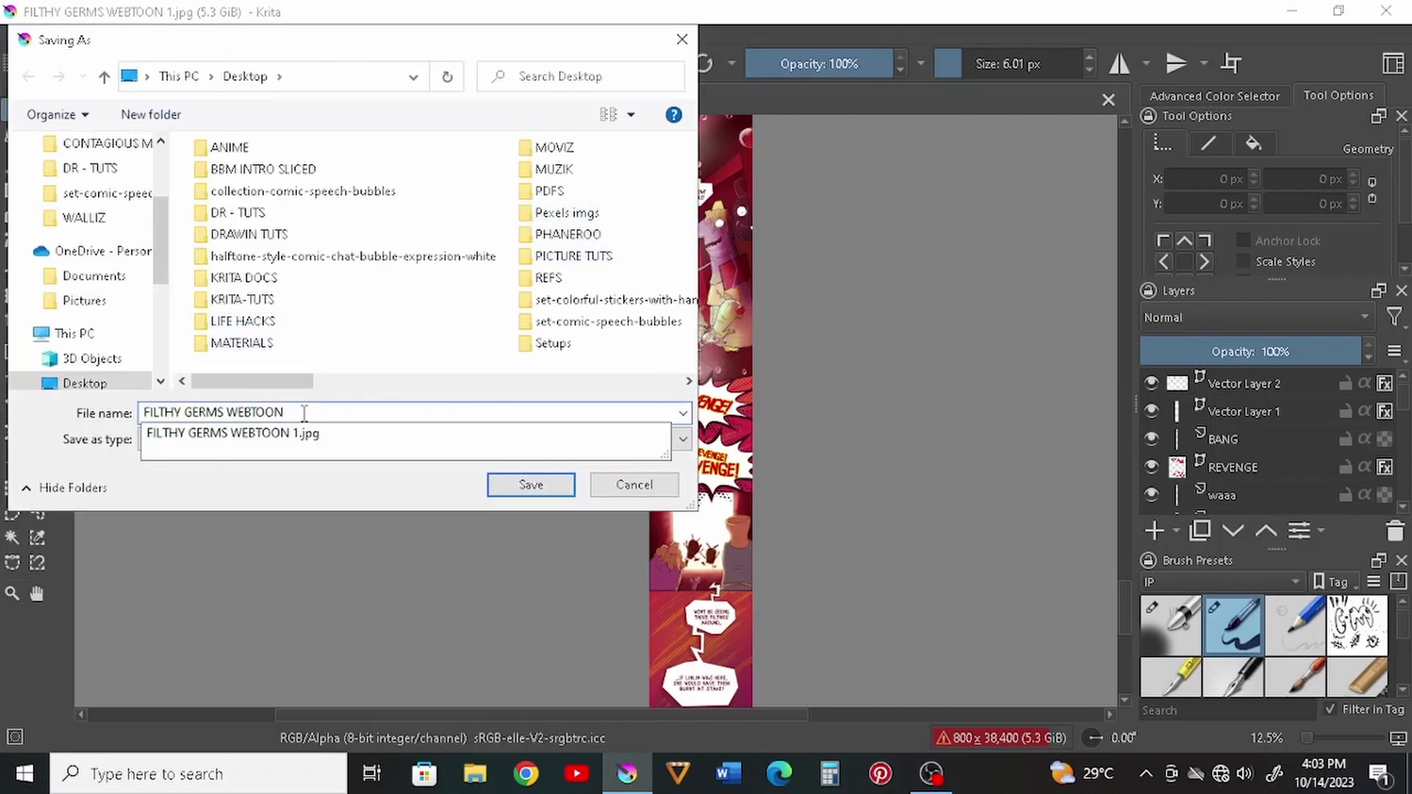
pyautogui.write('2')
pyautogui.click(527, 484)
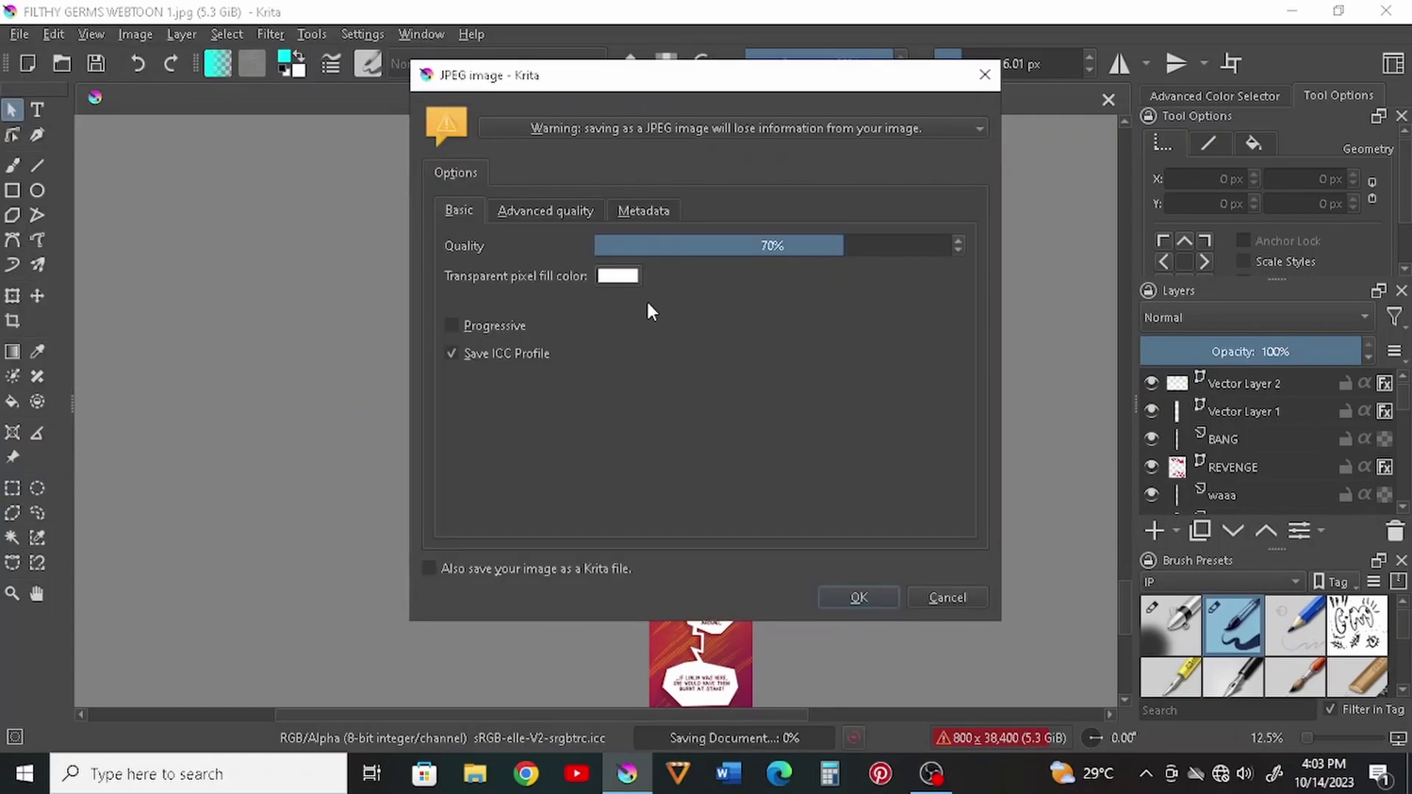
pyautogui.moveTo(835, 245); pyautogui.dragTo(961, 272)
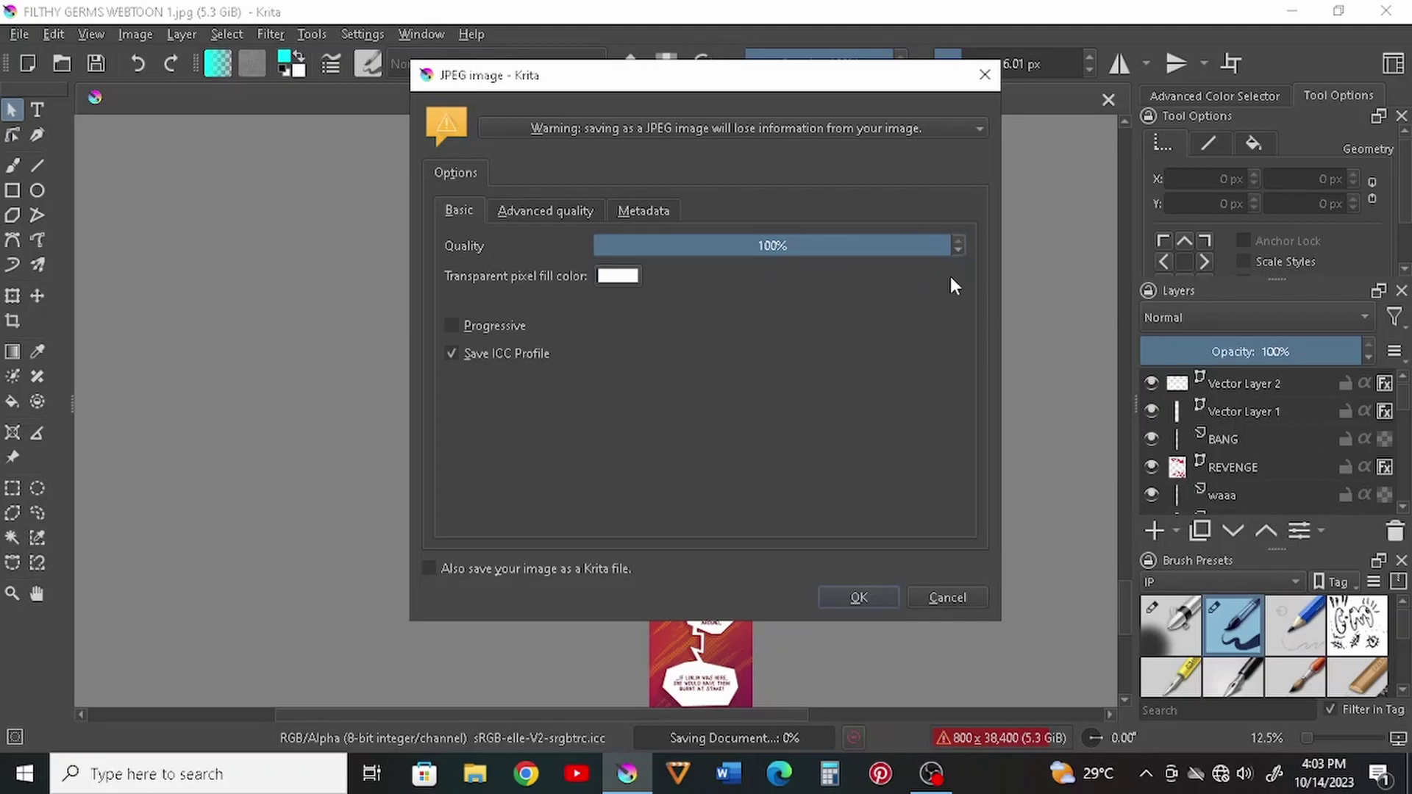
pyautogui.click(860, 596)
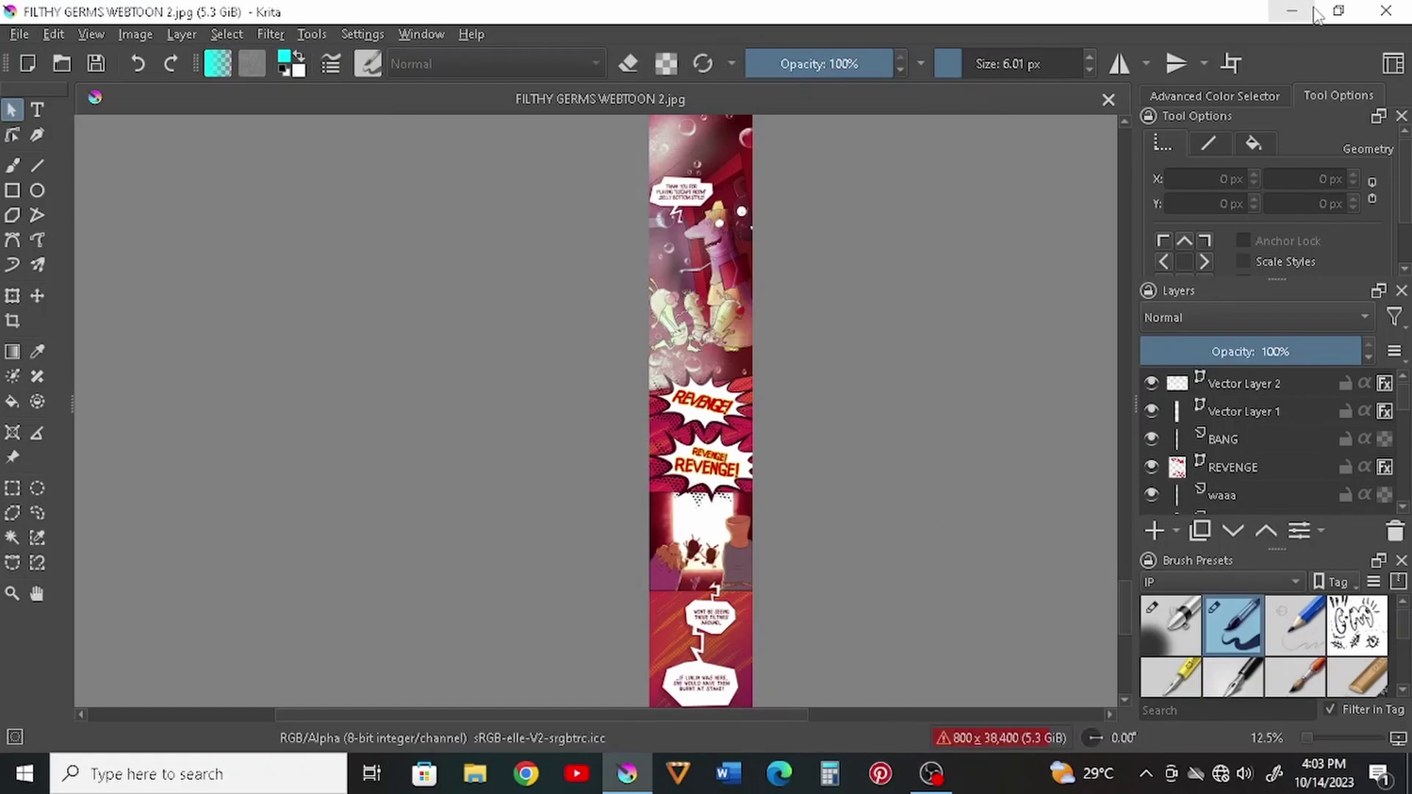
# Check the desktop file FILTHY GERMS WEBTOON 2's properties, confirming it is 23.0 MB
pyautogui.click(1292, 10)
pyautogui.doubleClick(364, 418)
pyautogui.rightClick(366, 440)
pyautogui.click(122, 735)
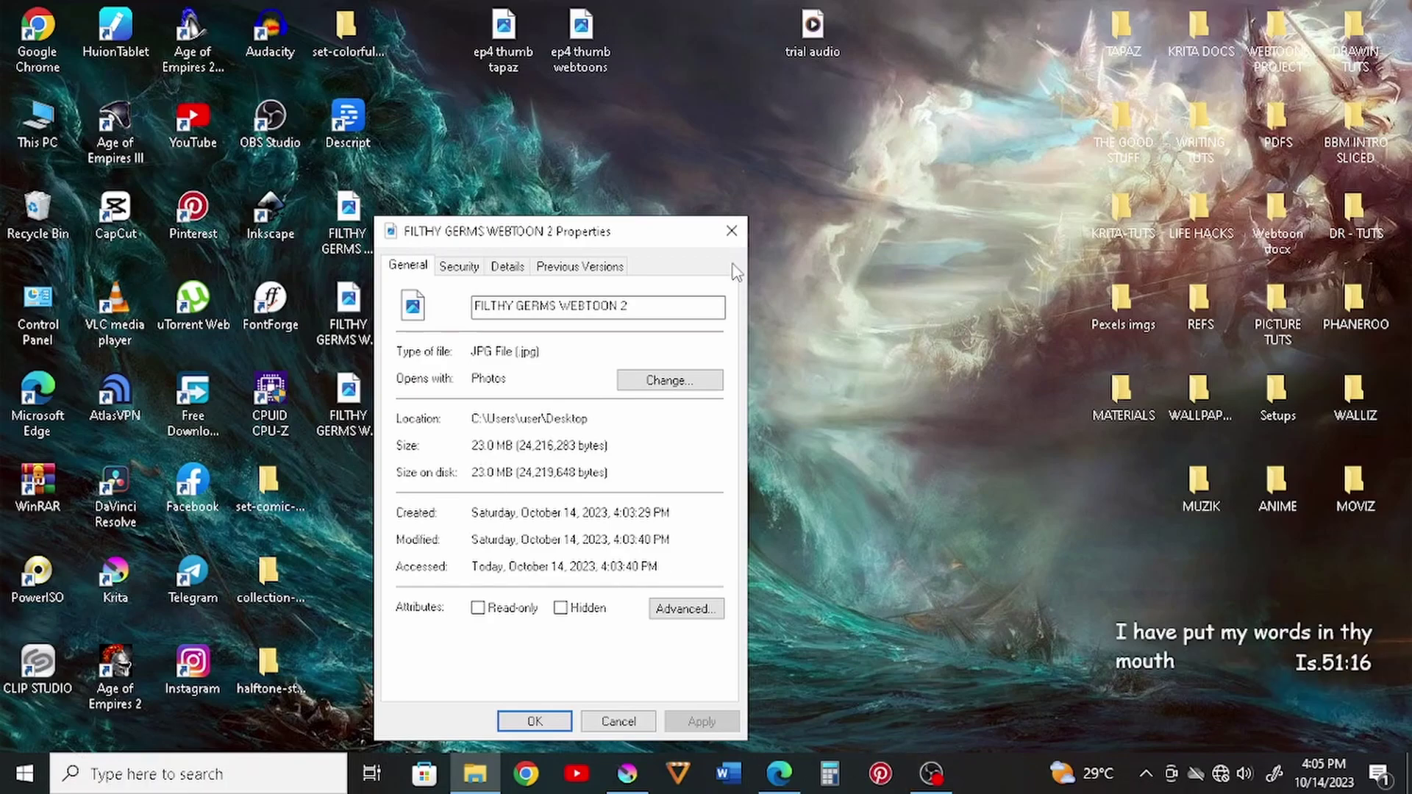
pyautogui.click(731, 231)
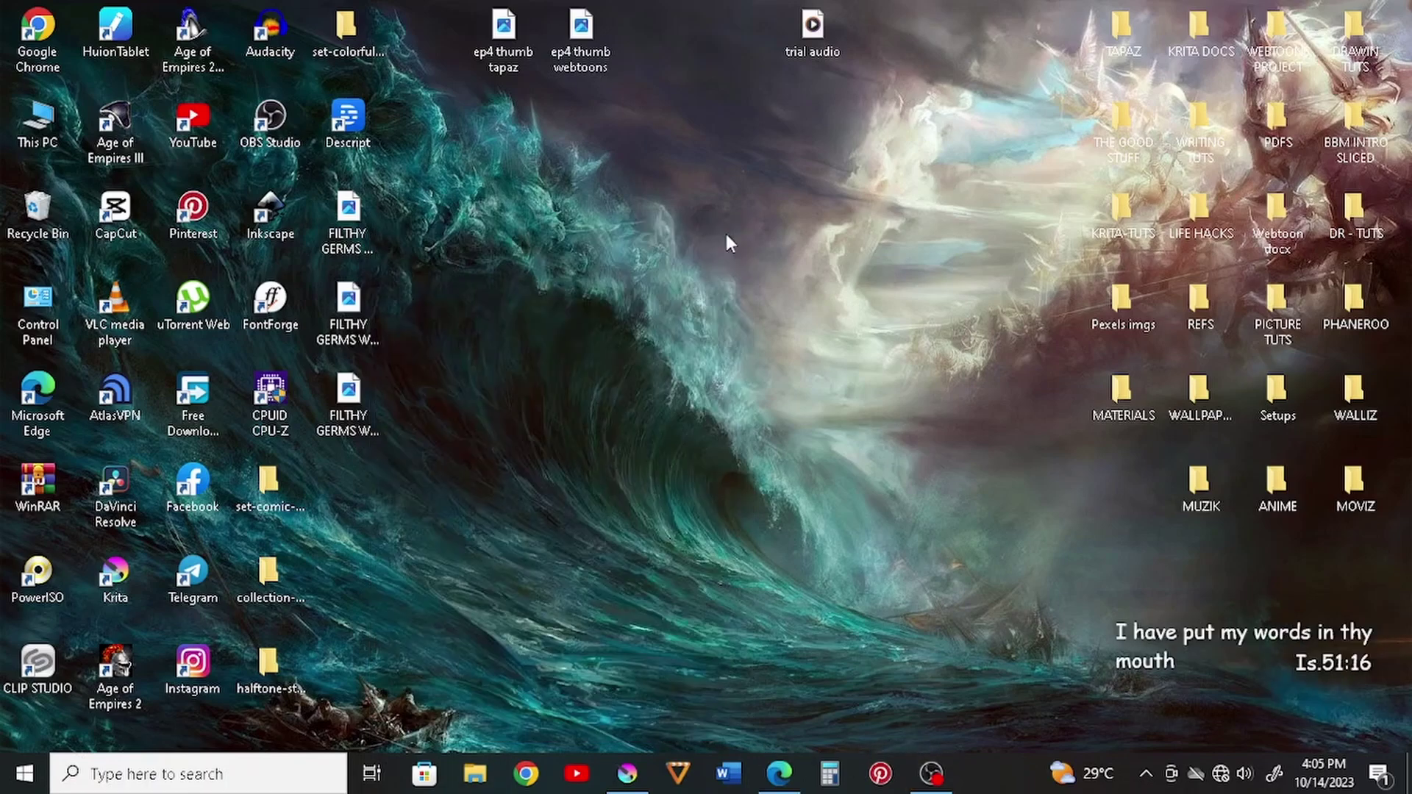
# Scroll the handbook PDF in Edge to the Uploading page's 800PX by 1280PX, 20MB limits
pyautogui.click(794, 769)
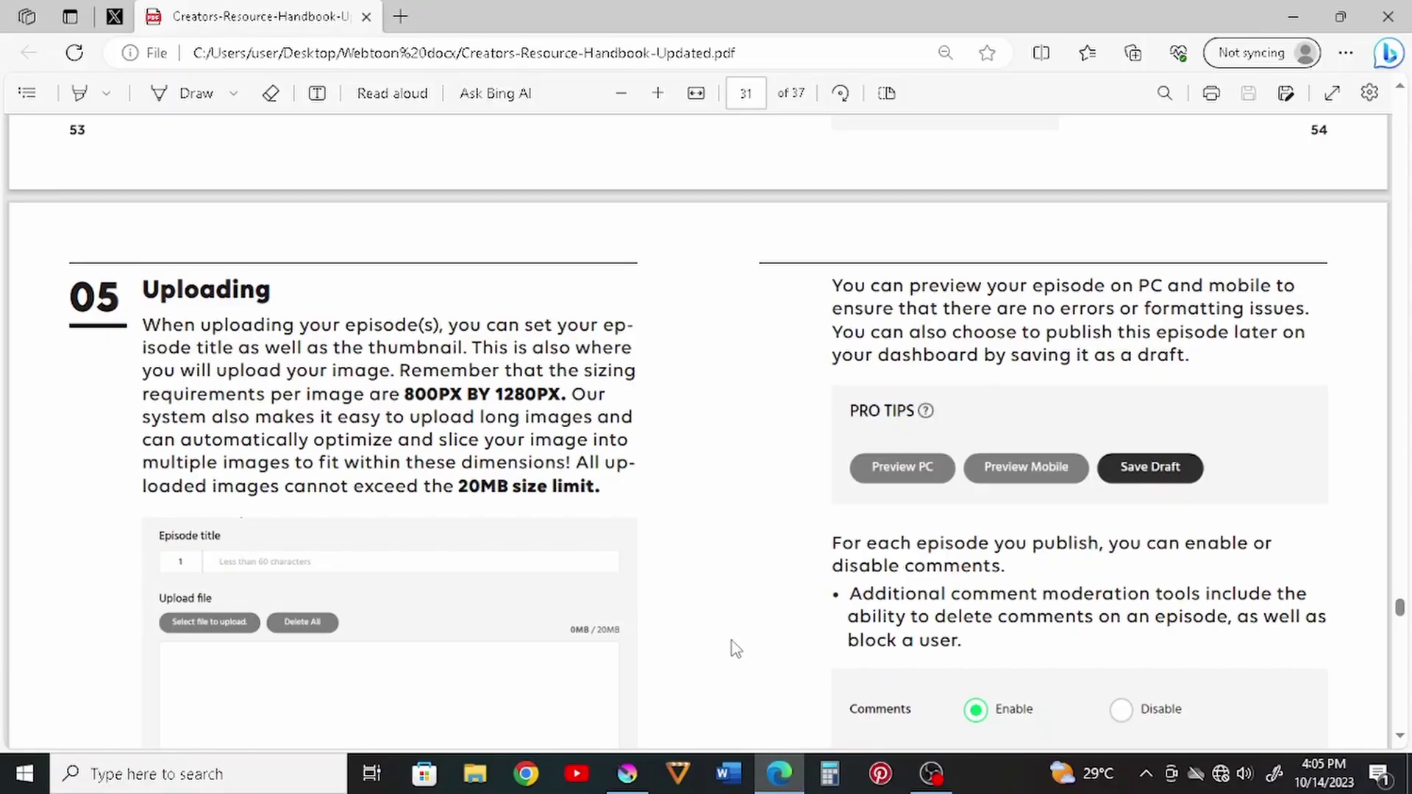
pyautogui.scroll(-5, 451, 465)
pyautogui.scroll(-4, 451, 466)
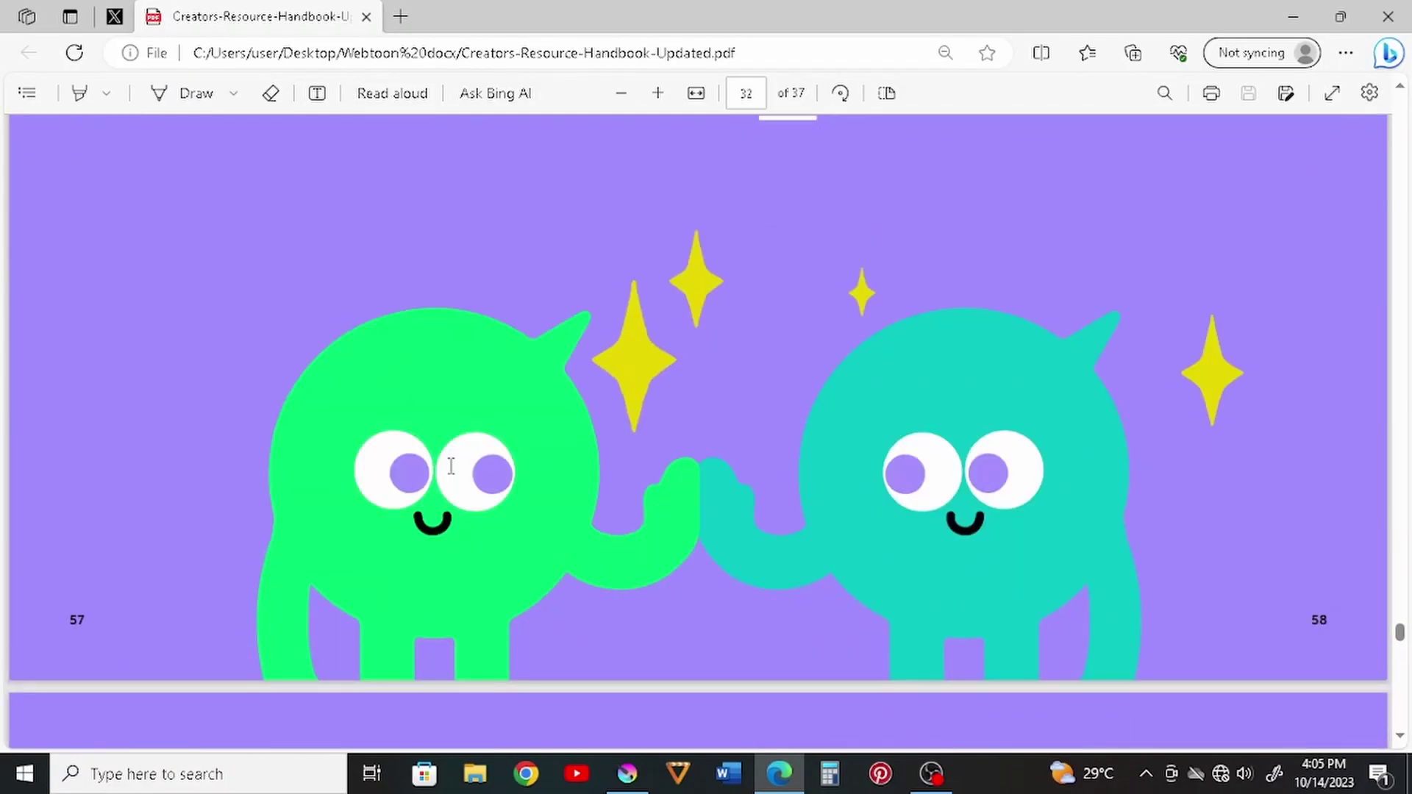
pyautogui.scroll(10, 451, 465)
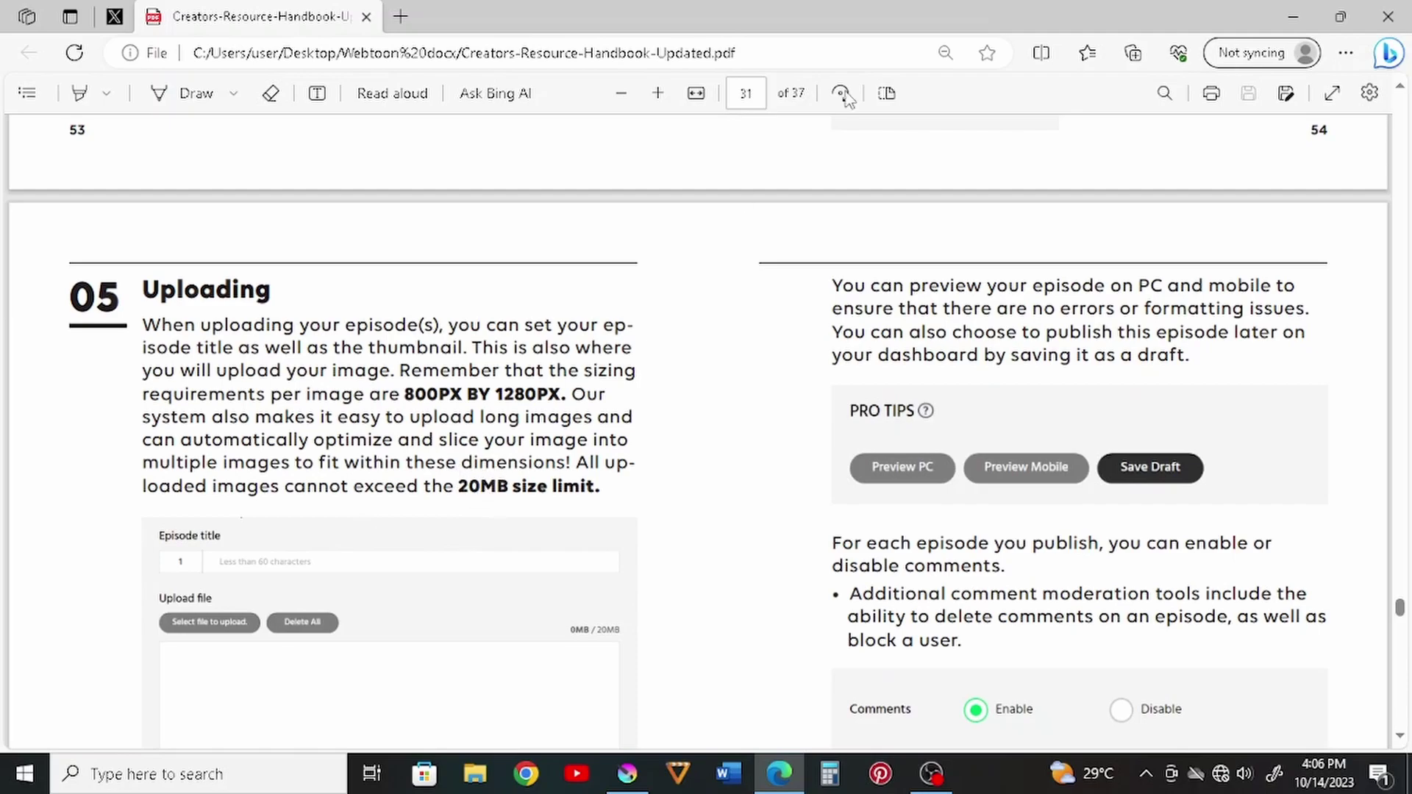
# Hide Edge and save the strip from Krita as FILTHY GERMS WEBTOON 3.jpg at 90% JPEG quality
pyautogui.click(1293, 16)
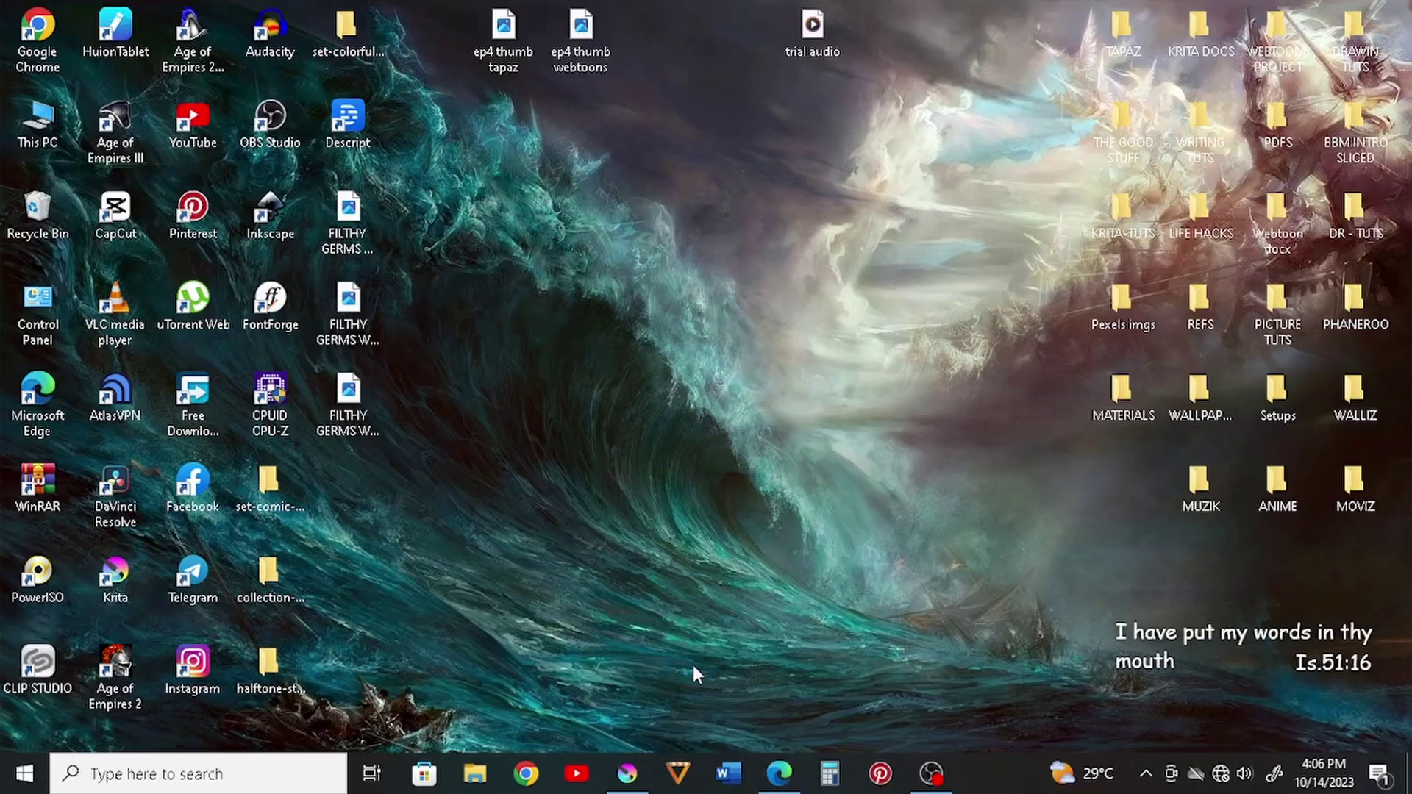
pyautogui.click(628, 774)
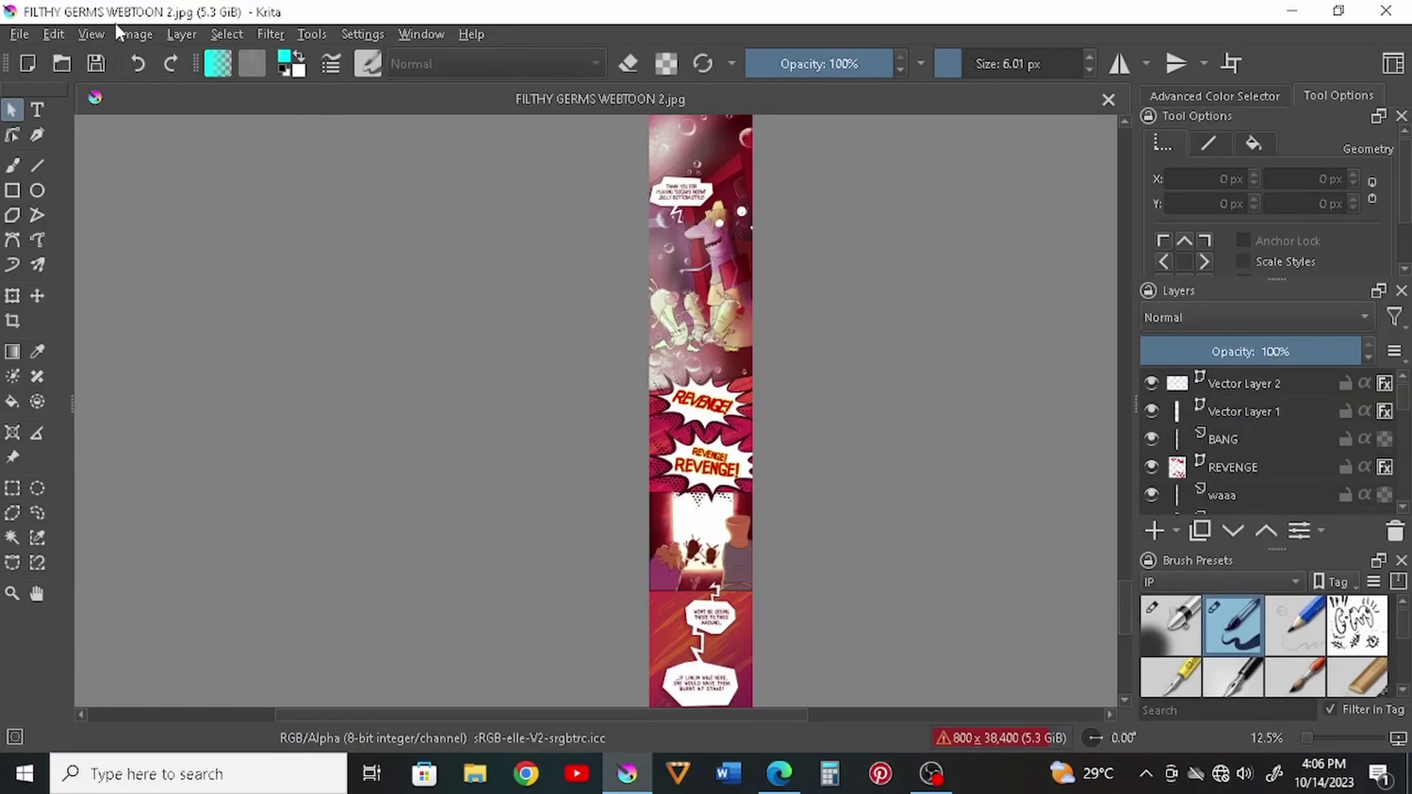
pyautogui.click(135, 35)
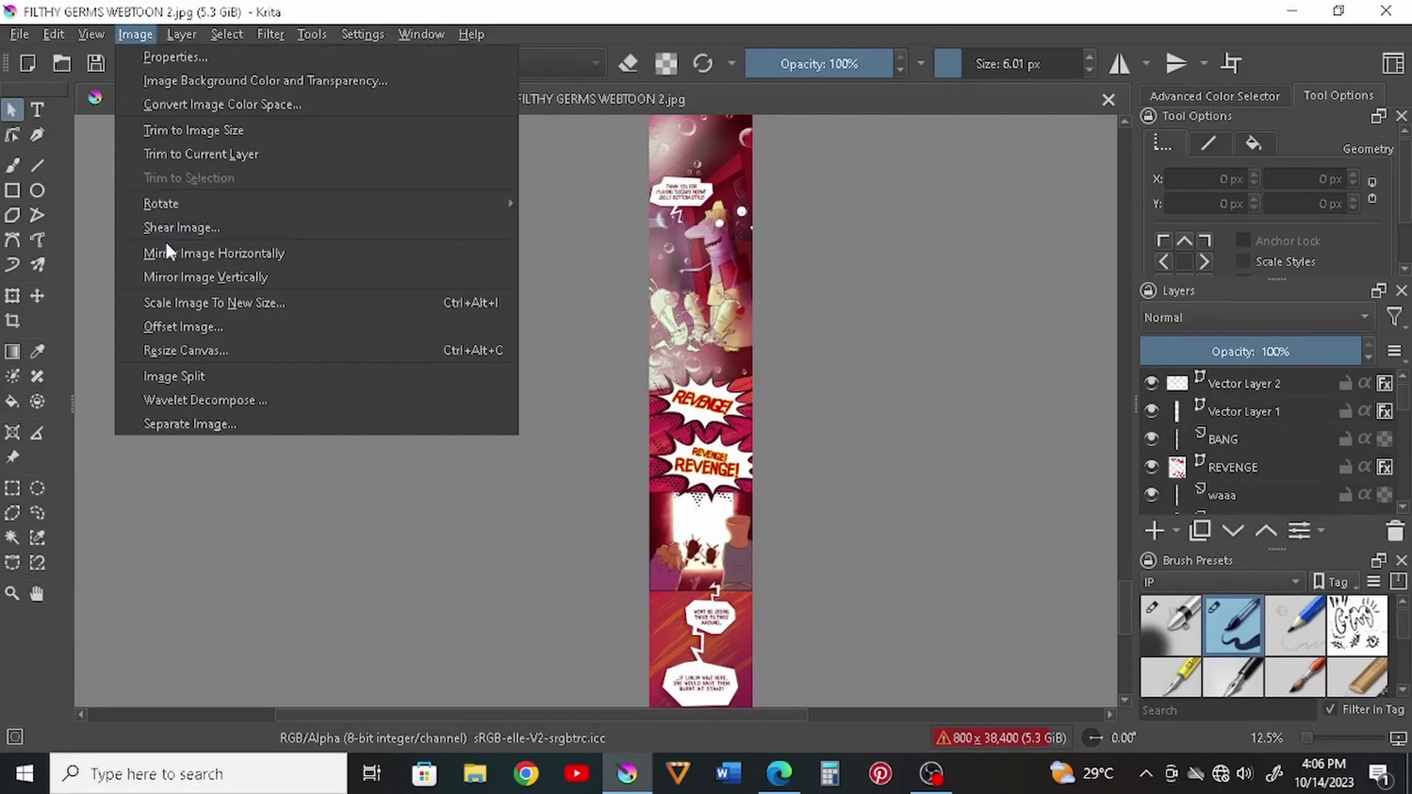
pyautogui.moveTo(19, 34)
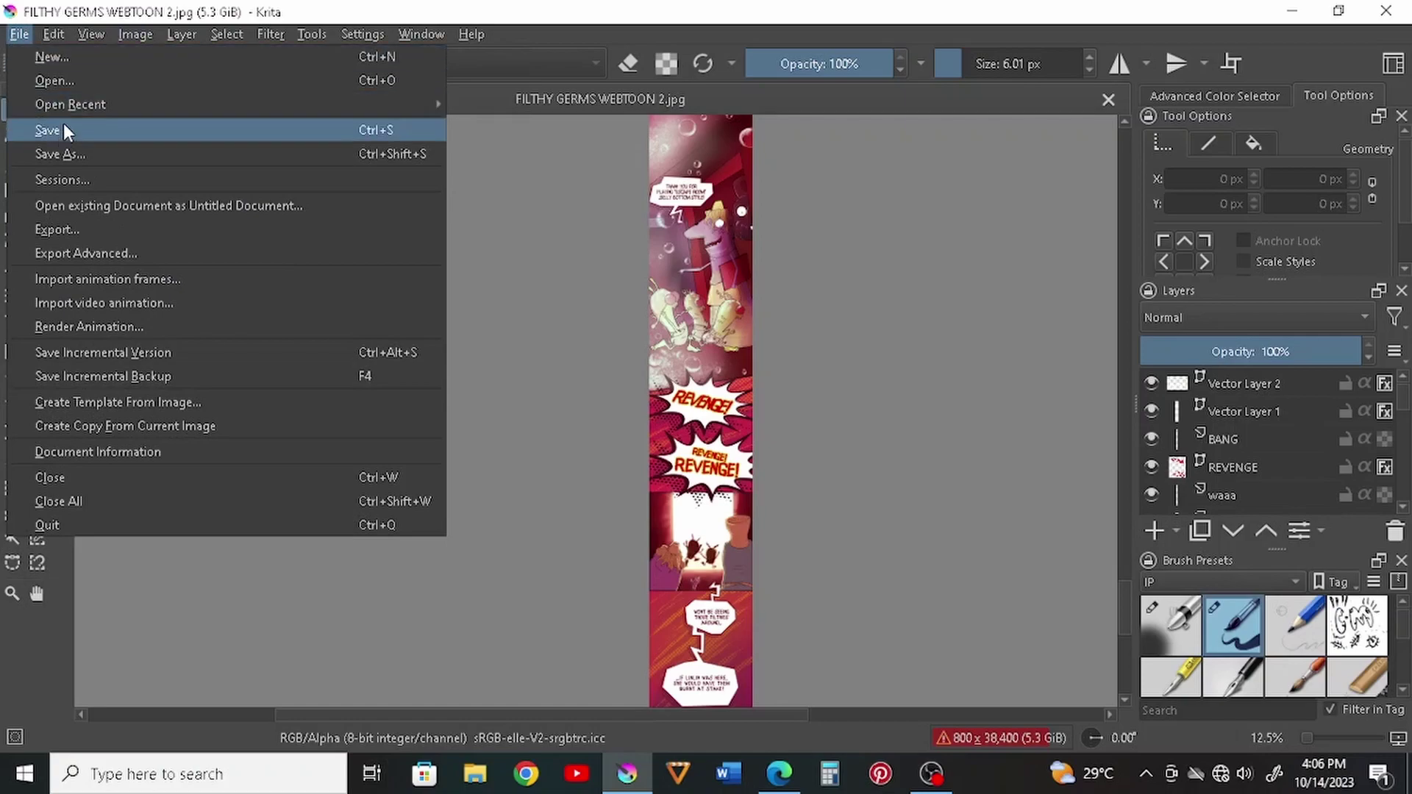
pyautogui.click(66, 152)
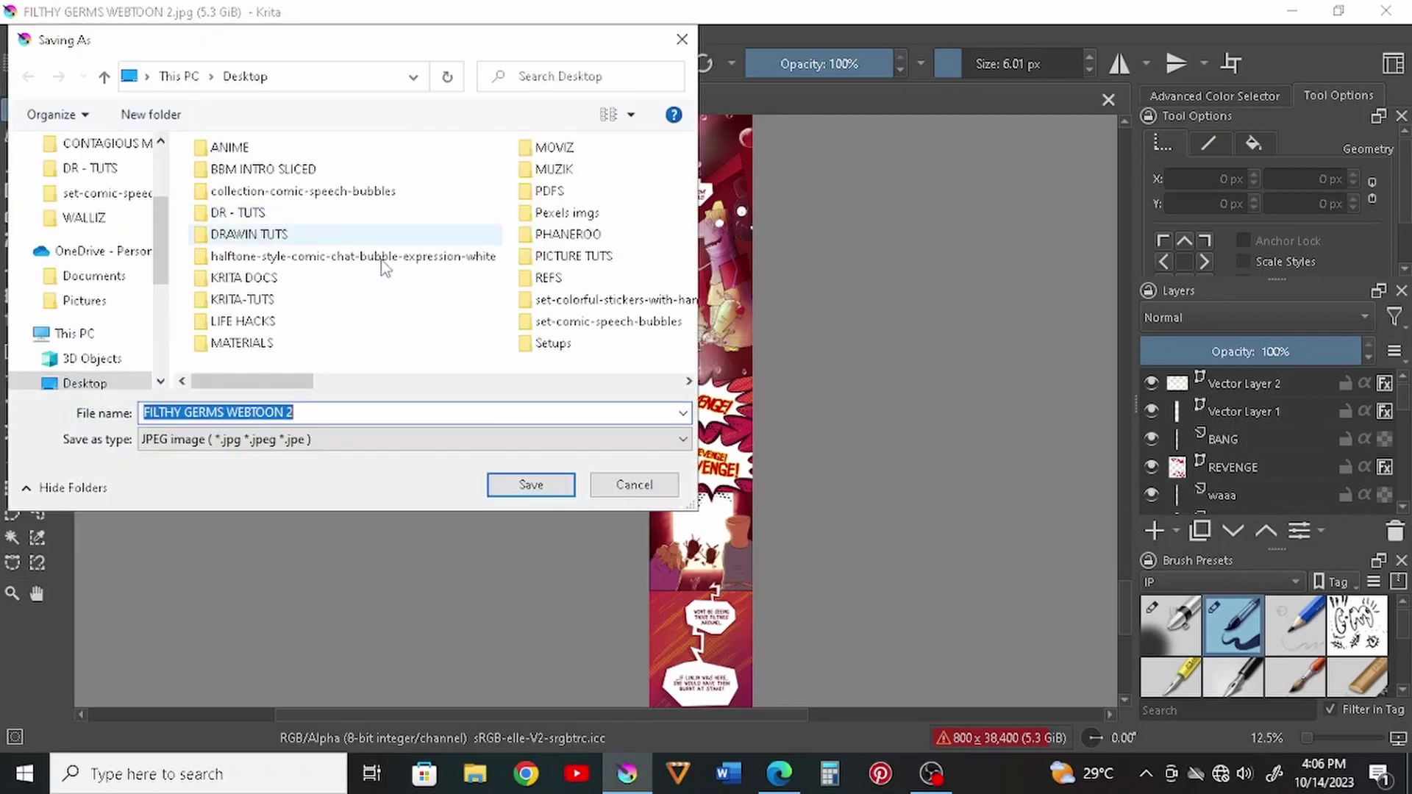
pyautogui.click(329, 413)
pyautogui.press('BackSpace')
pyautogui.press('BackSpace')
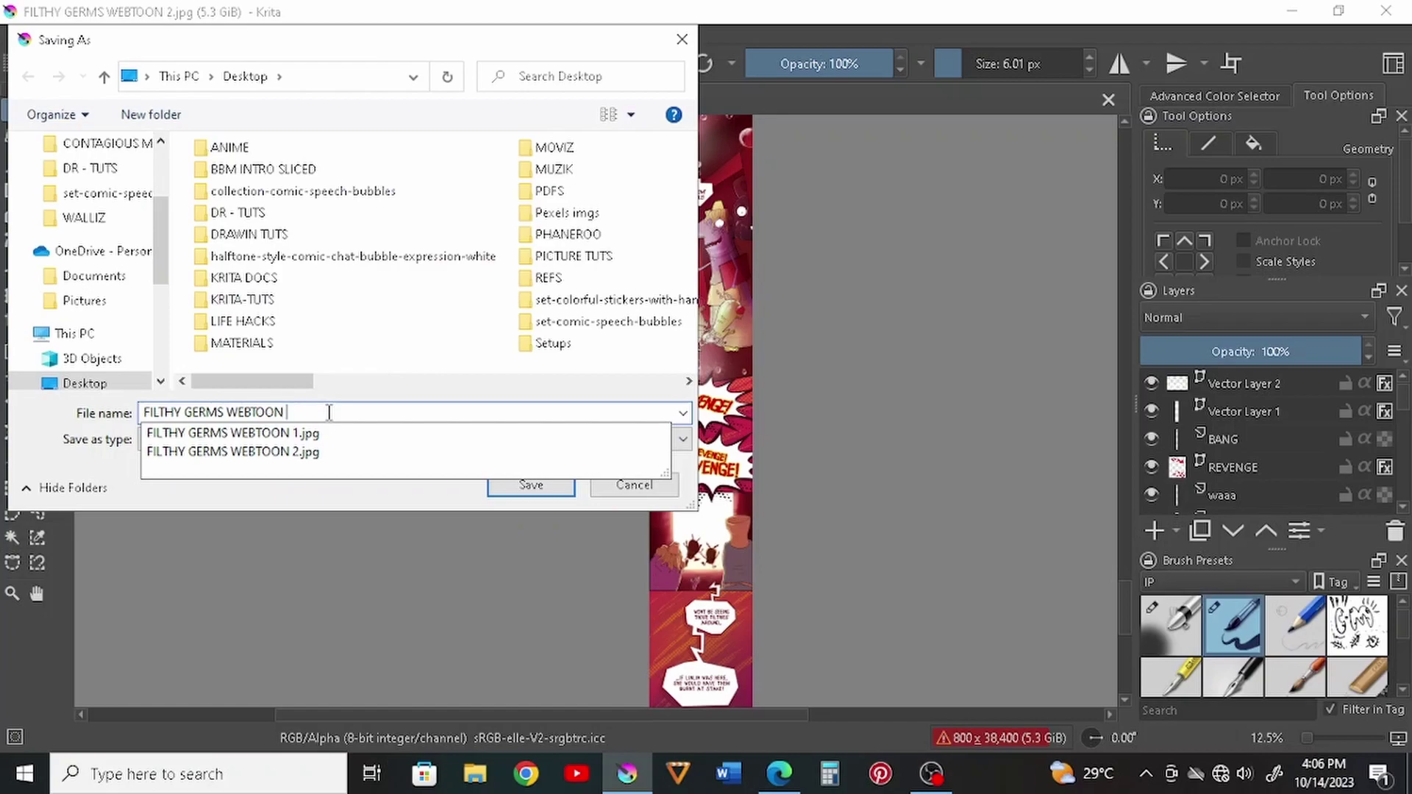
pyautogui.write('3')
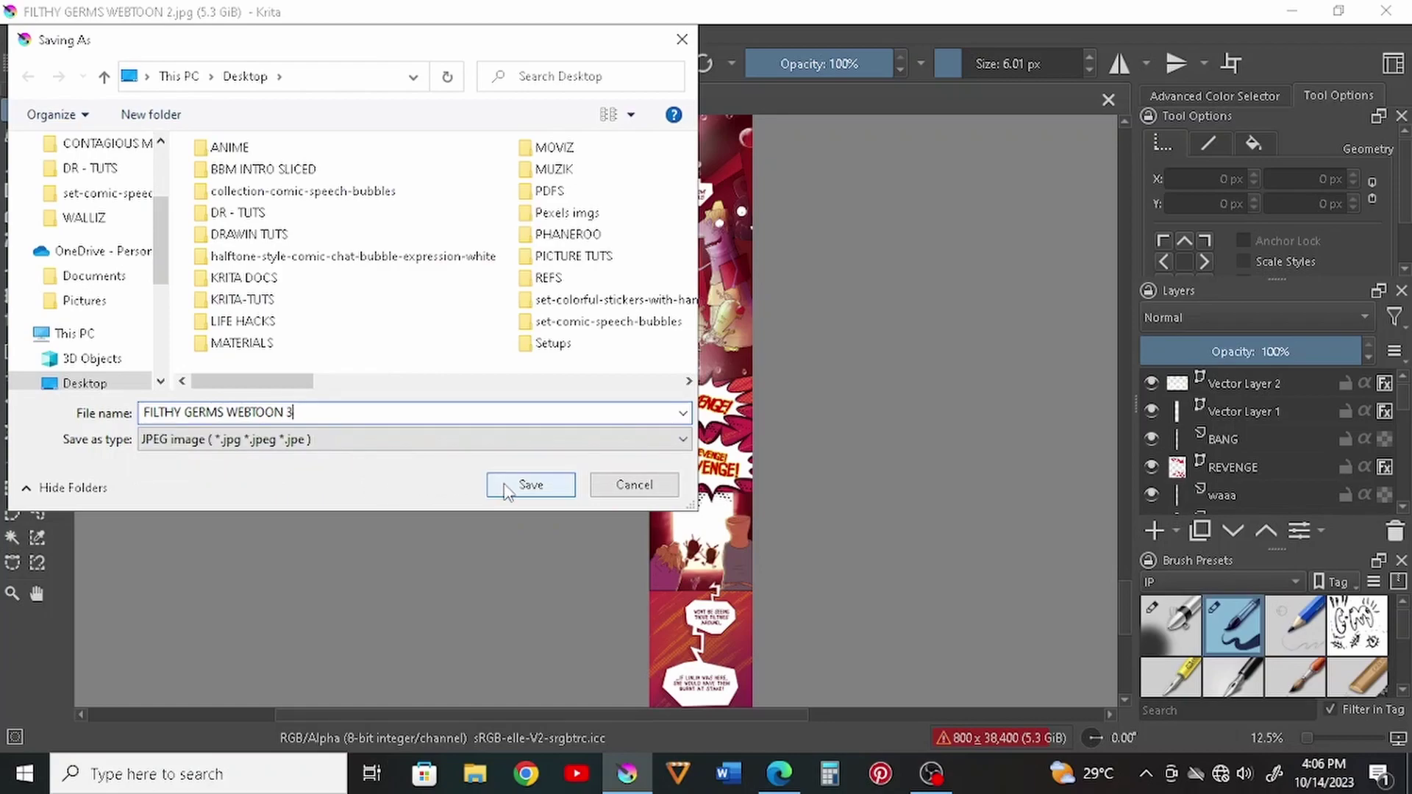
pyautogui.click(530, 484)
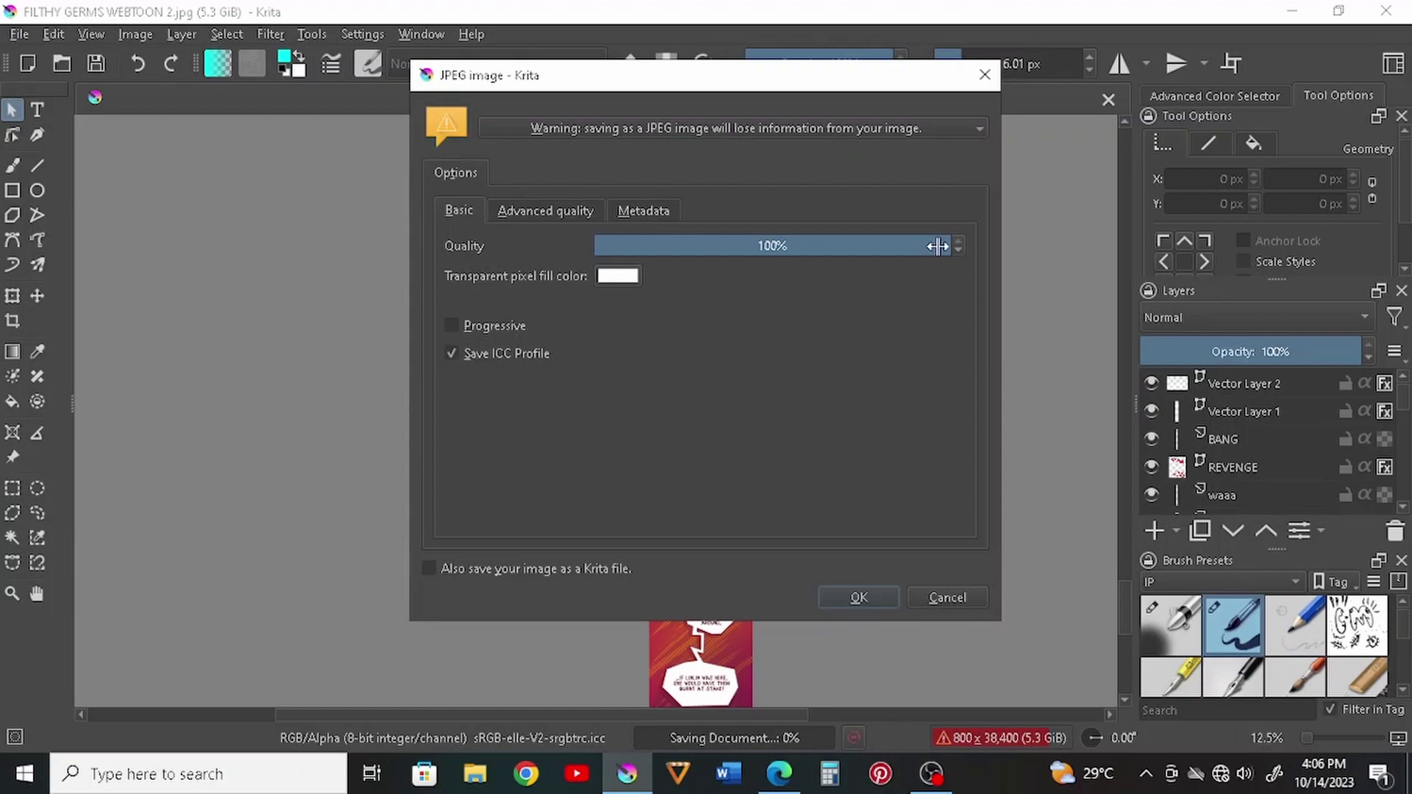
pyautogui.moveTo(938, 247); pyautogui.dragTo(903, 251)
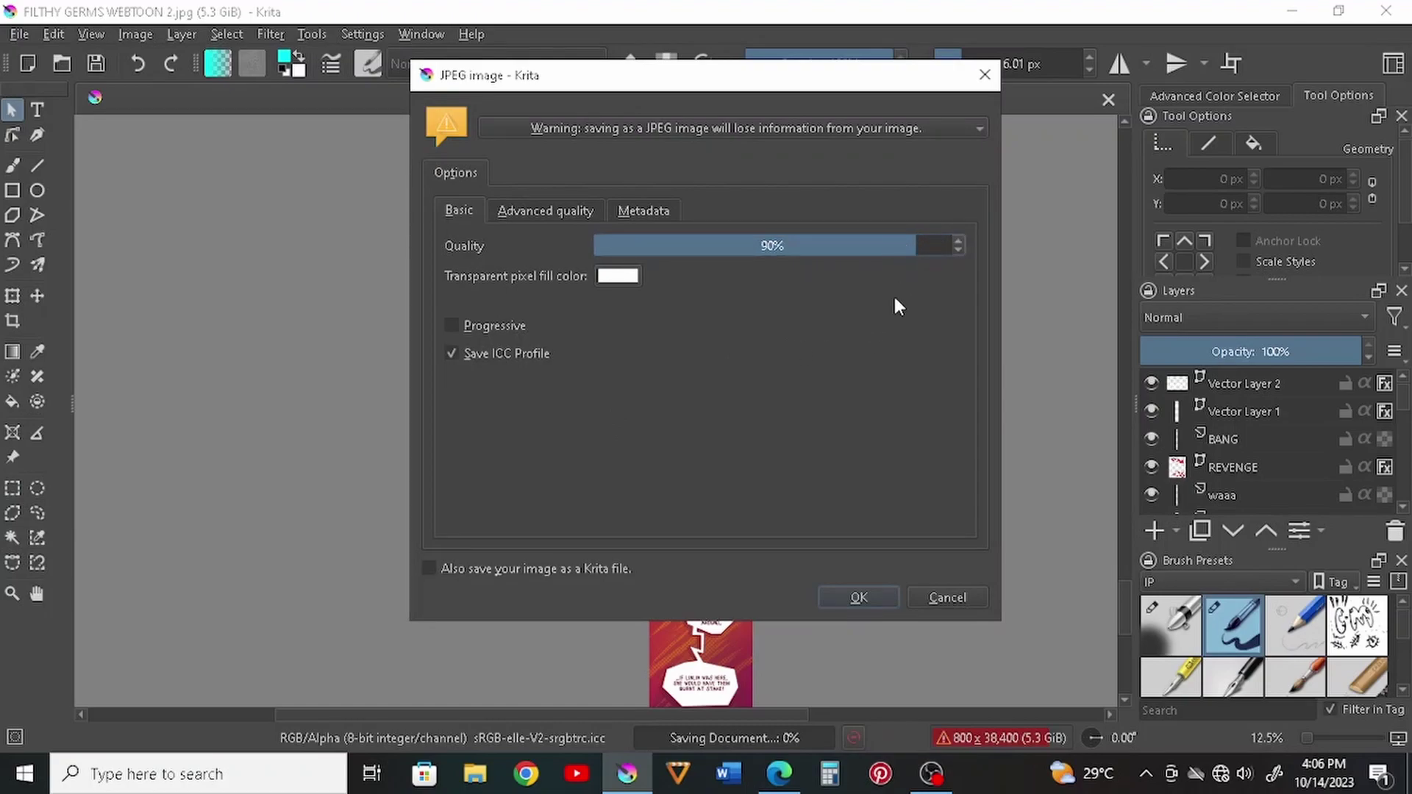
pyautogui.click(875, 596)
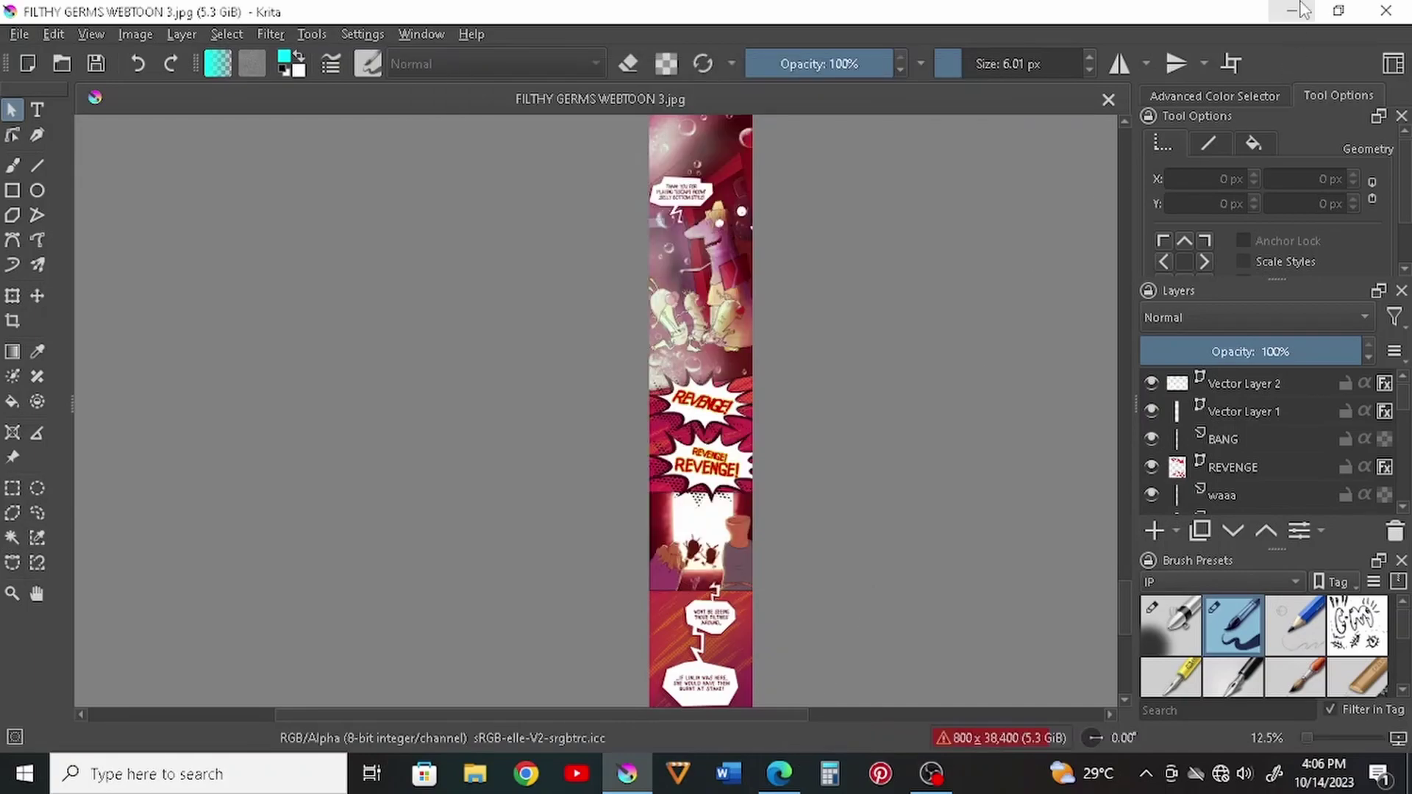
# Confirm FILTHY GERMS WEBTOON 3.jpg is 8.86 MB in Properties, then reopen its context menu
pyautogui.press('super+d')
pyautogui.click(373, 485)
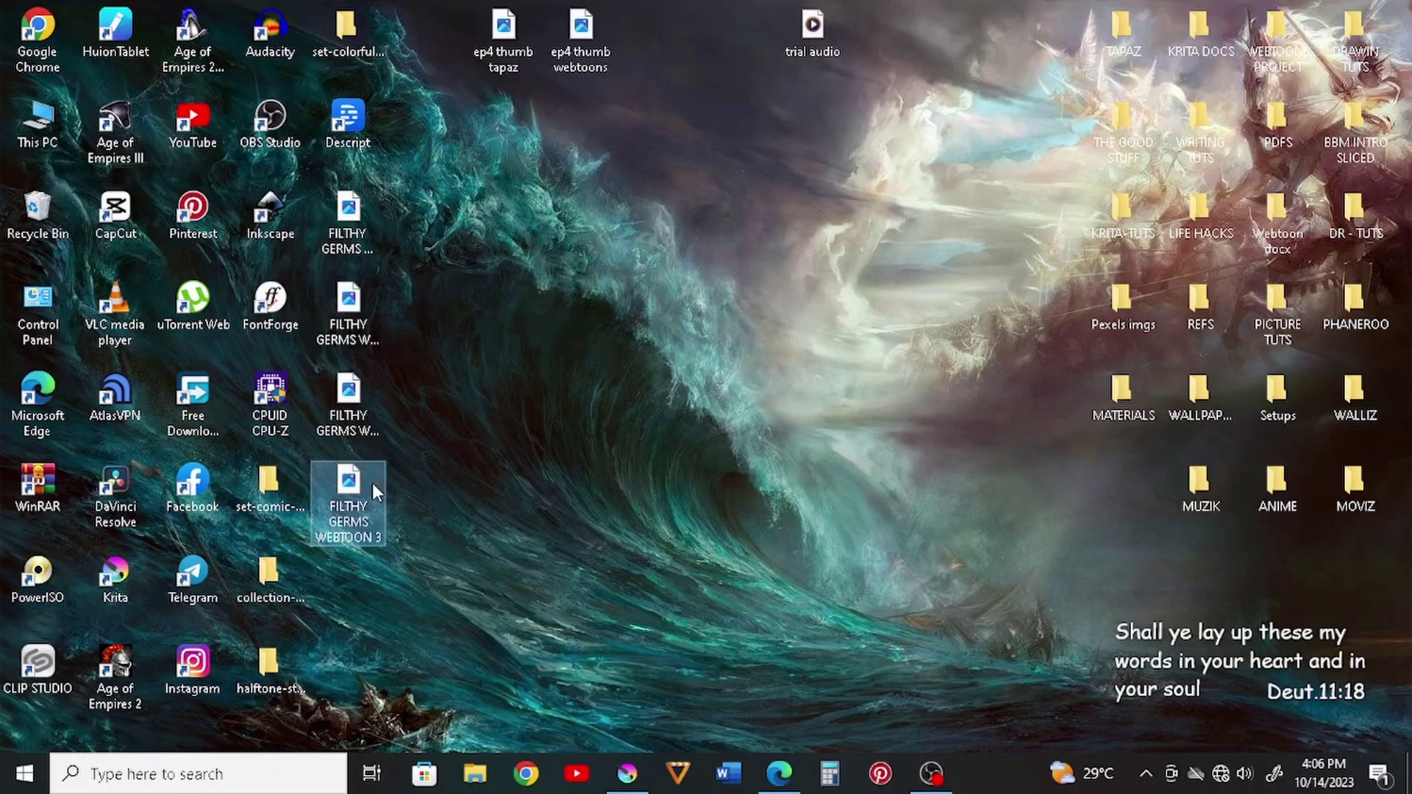
pyautogui.rightClick(372, 482)
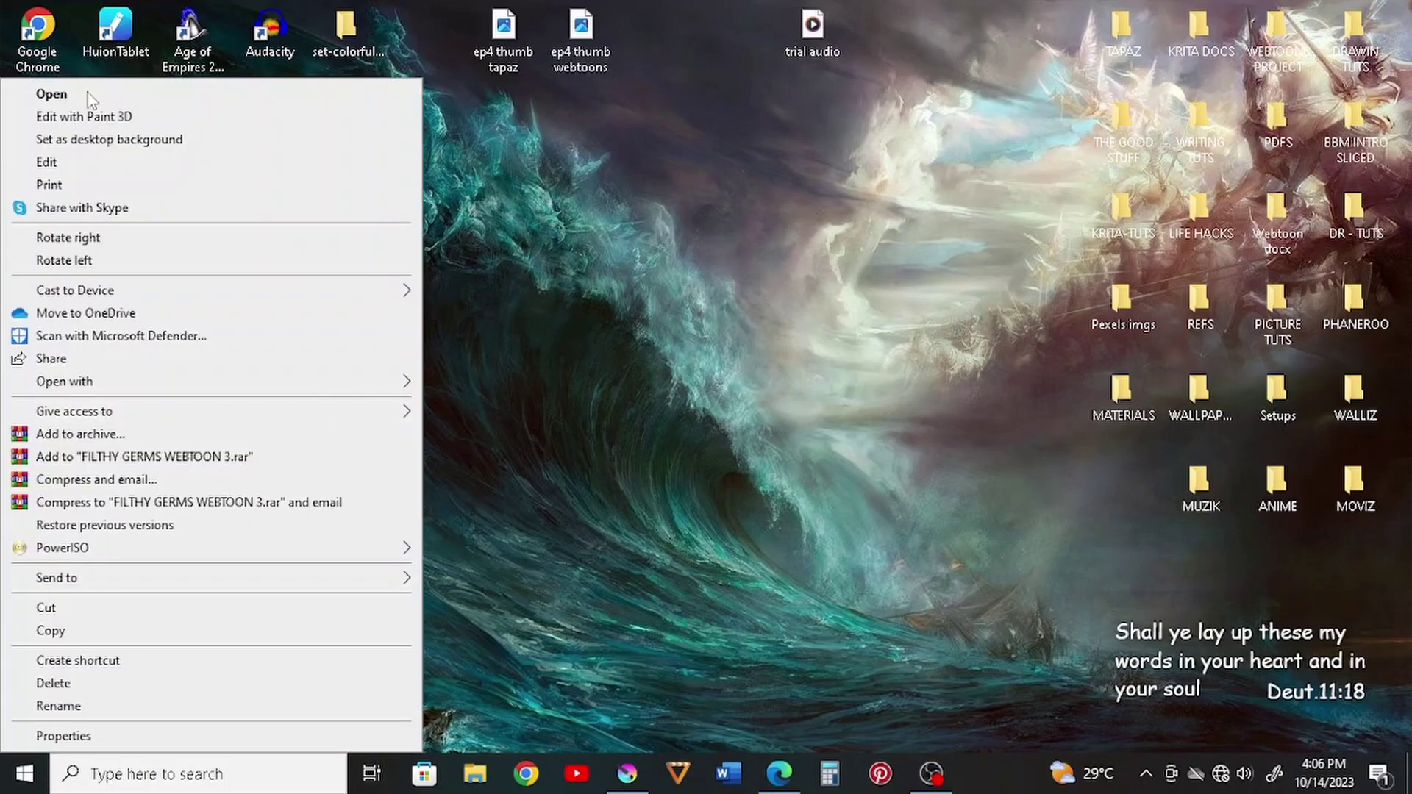
pyautogui.click(96, 736)
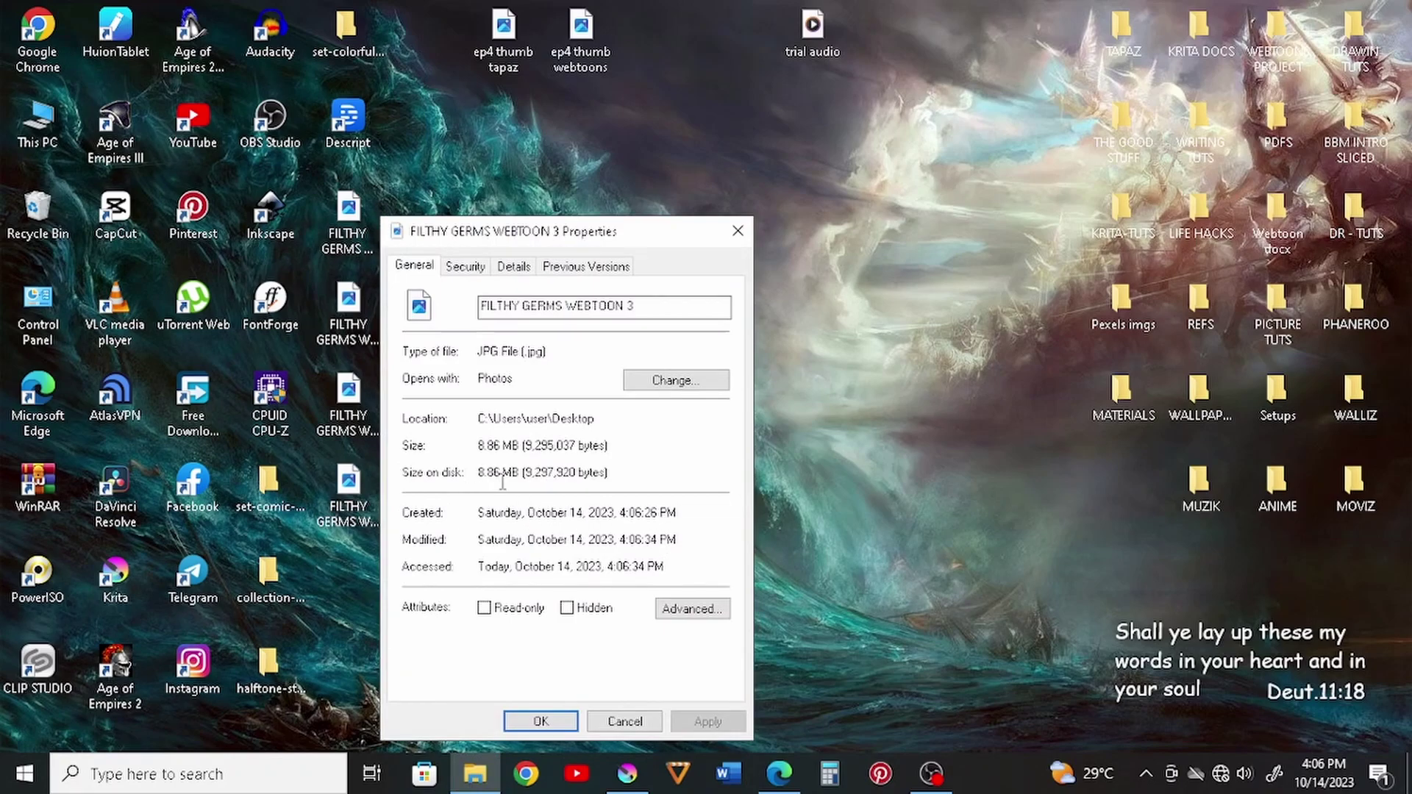
pyautogui.click(738, 231)
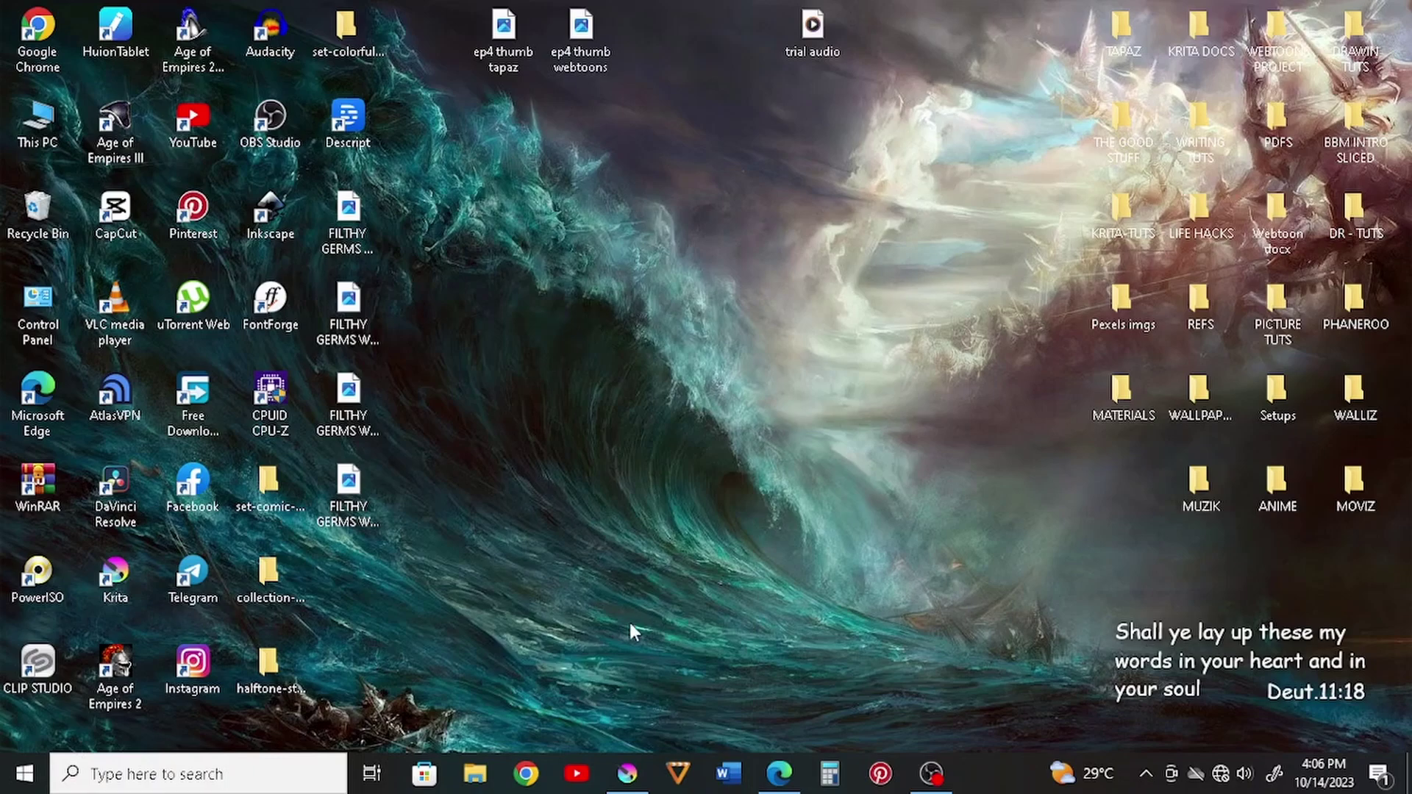
pyautogui.rightClick(359, 518)
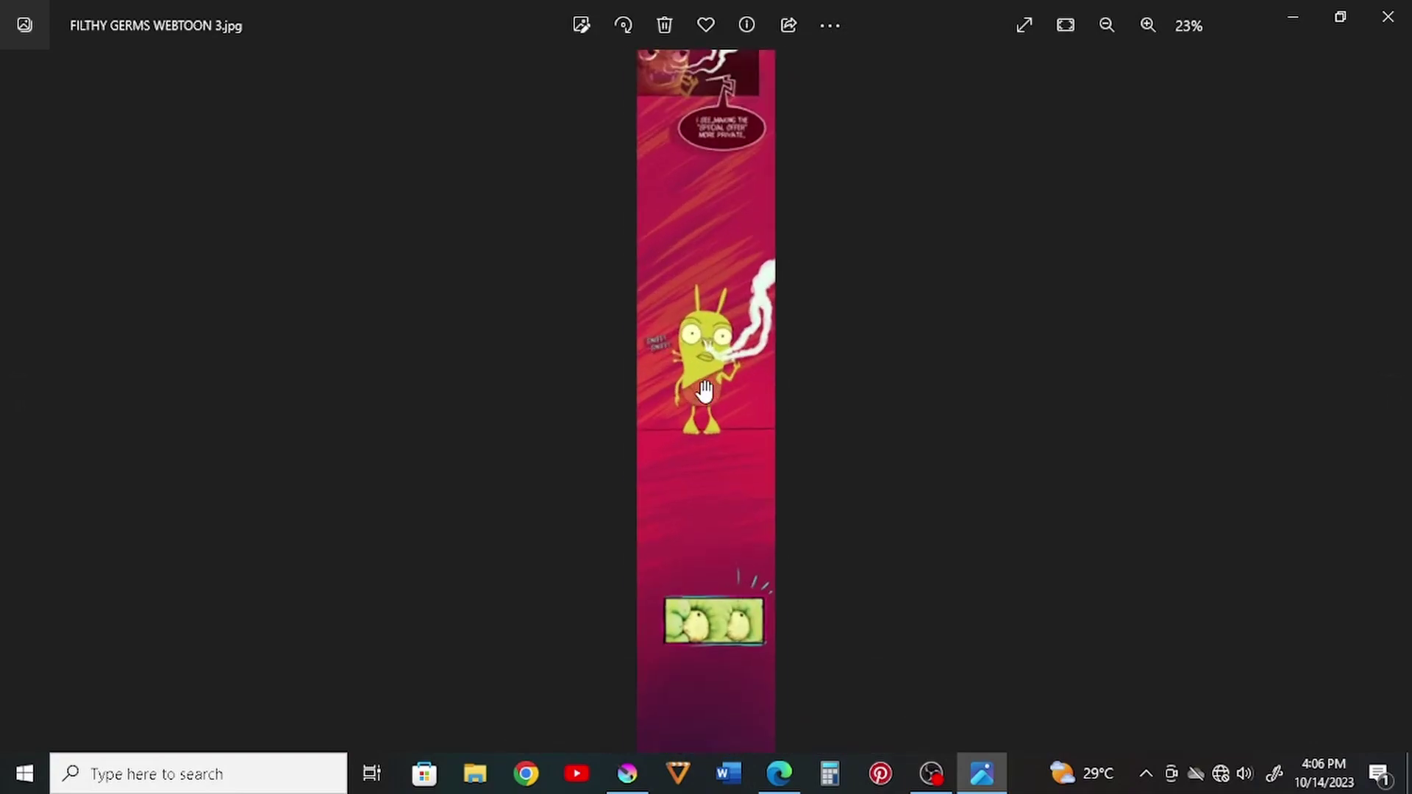
pyautogui.scroll(5, 715, 282)
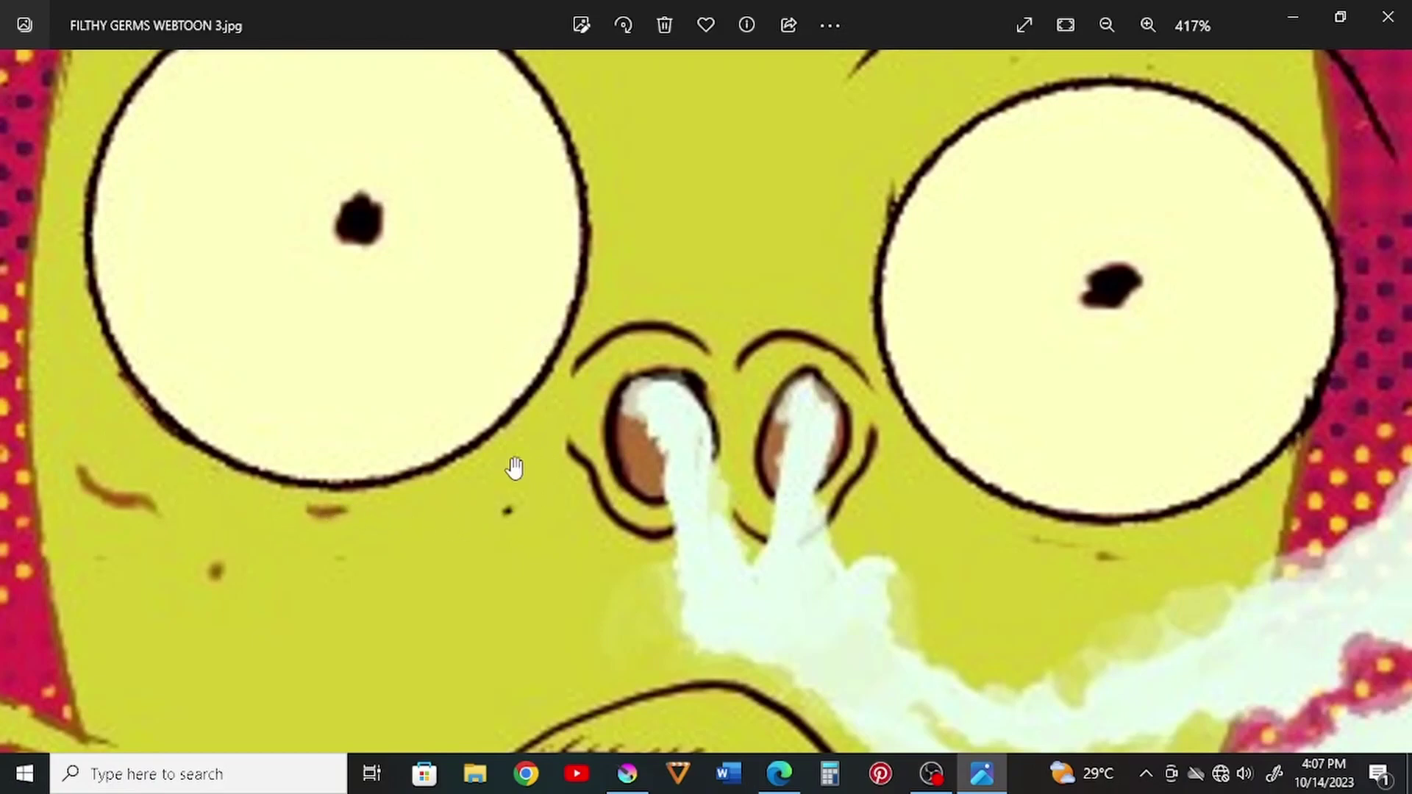
# Zoom in on the SNIFF! SNIFF! panel of FILTHY GERMS WEBTOON 3 in Photos, then close Photos
pyautogui.scroll(-4, 500, 440)
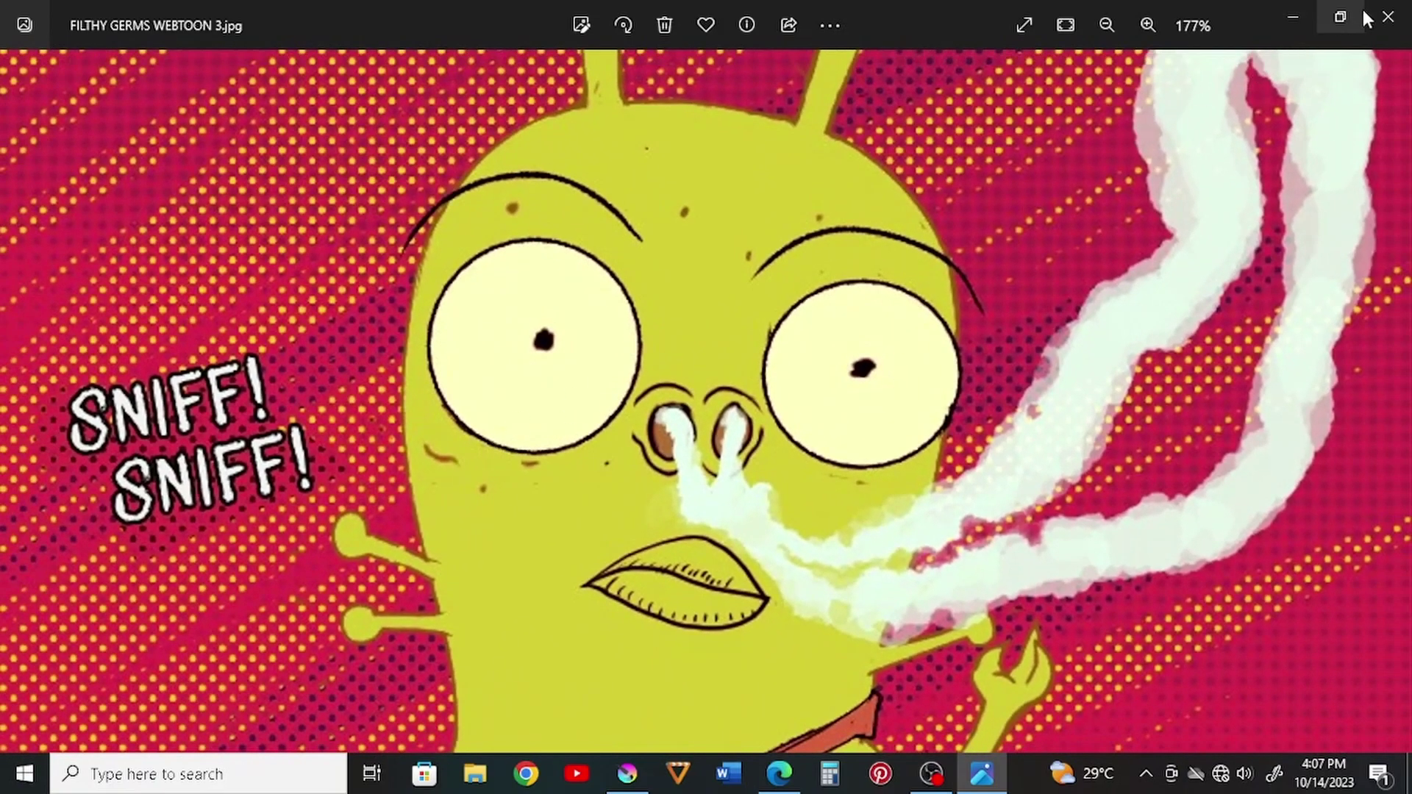
pyautogui.click(1388, 16)
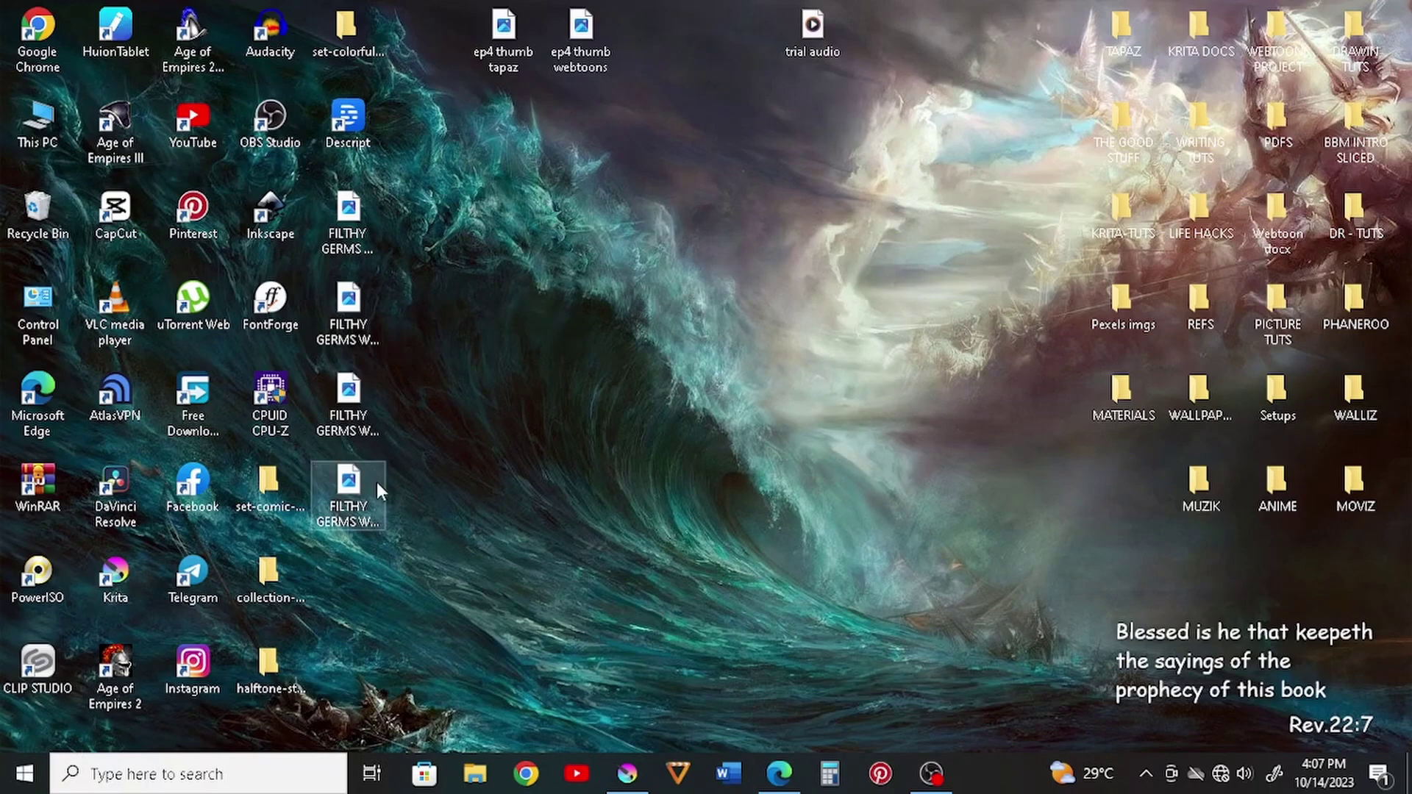
# Save the strip from Krita as FILTHY GERMS WEBTOON 4.jpg with JPEG quality nudged up to 95%
pyautogui.click(627, 774)
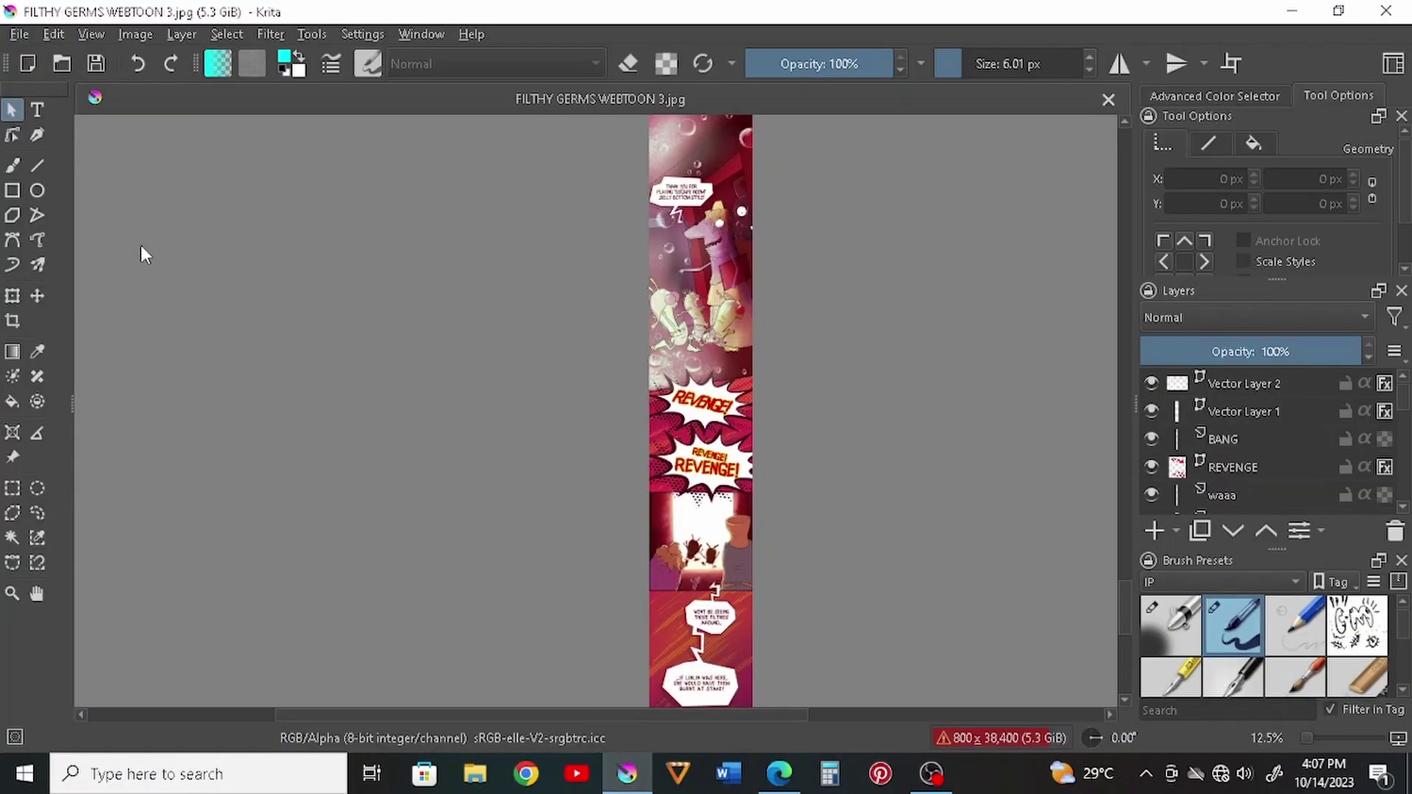
pyautogui.click(22, 32)
pyautogui.click(57, 125)
pyautogui.click(326, 414)
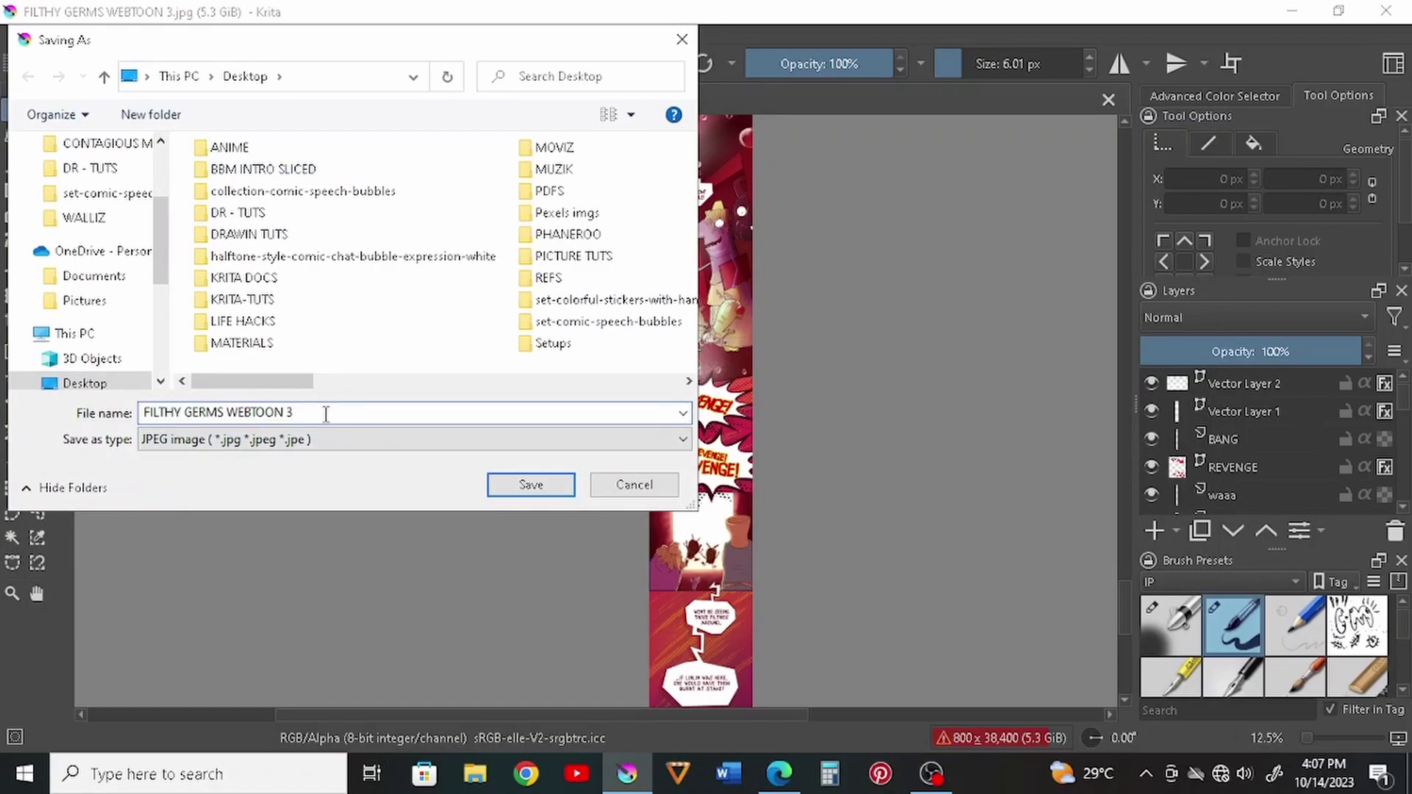
pyautogui.press('BackSpace')
pyautogui.write('4')
pyautogui.click(518, 484)
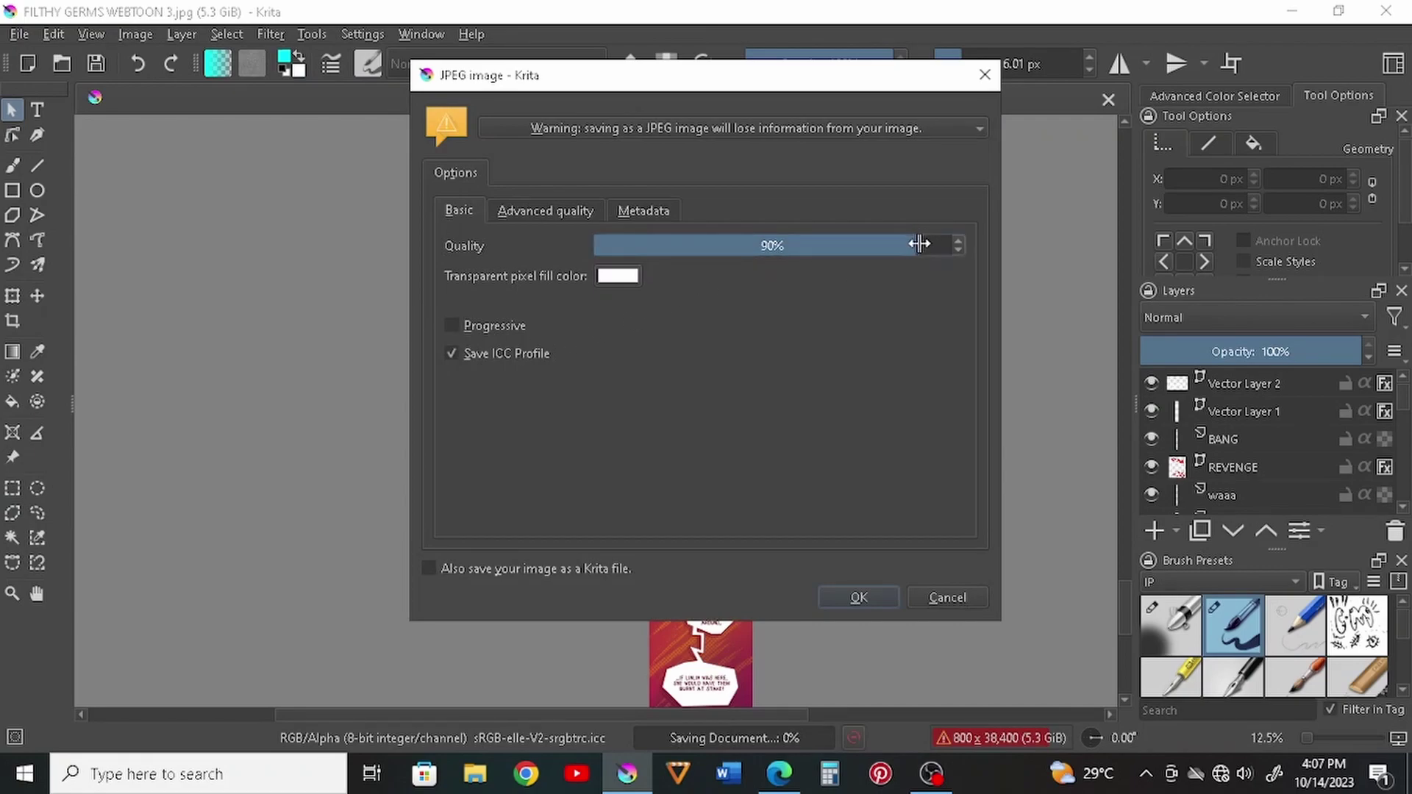
pyautogui.moveTo(919, 243); pyautogui.dragTo(931, 245)
pyautogui.click(860, 598)
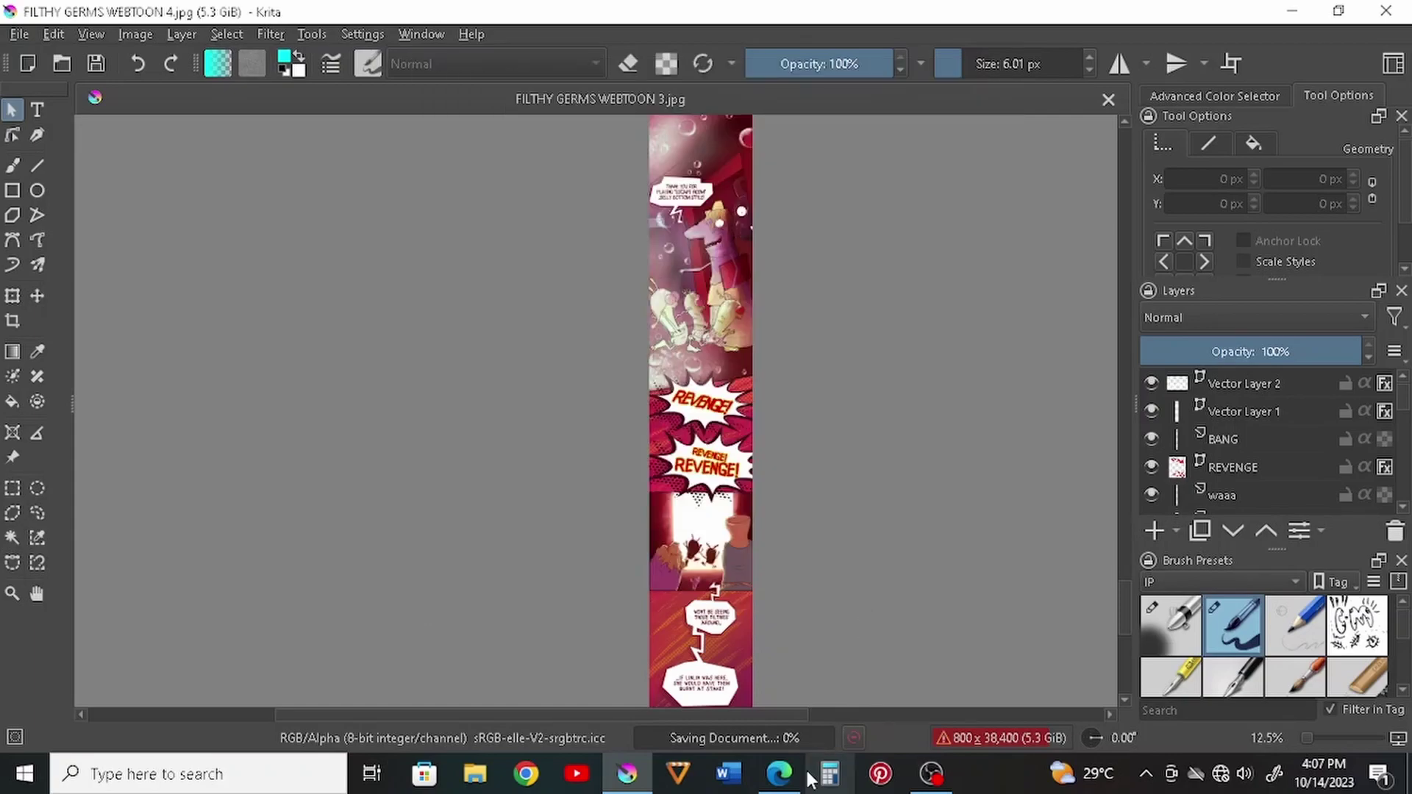
# Check FILTHY GERMS WEBTOON 4.jpg's properties on the desktop (12.5 MB) and reopen its context menu
pyautogui.click(628, 774)
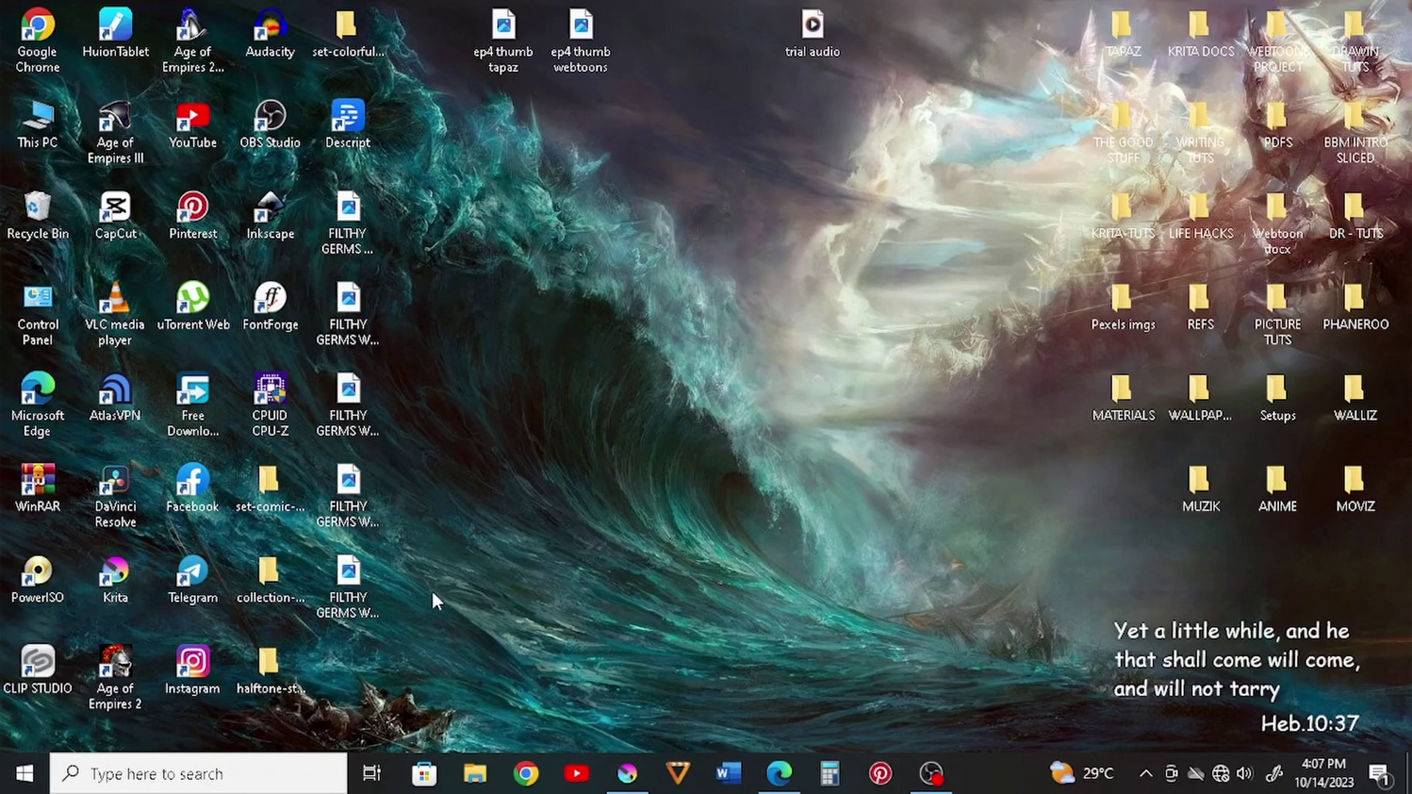
pyautogui.click(370, 591)
pyautogui.rightClick(367, 584)
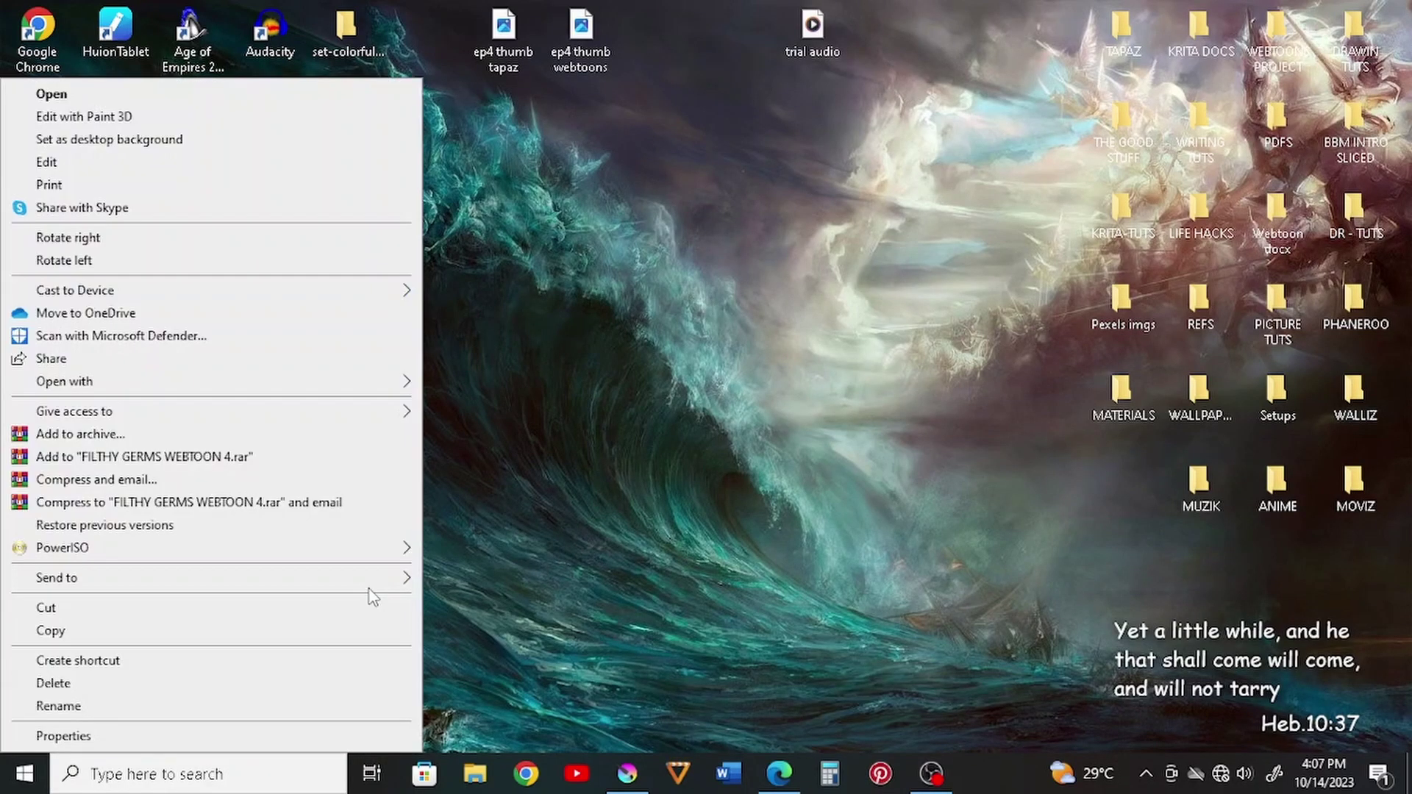
pyautogui.click(130, 736)
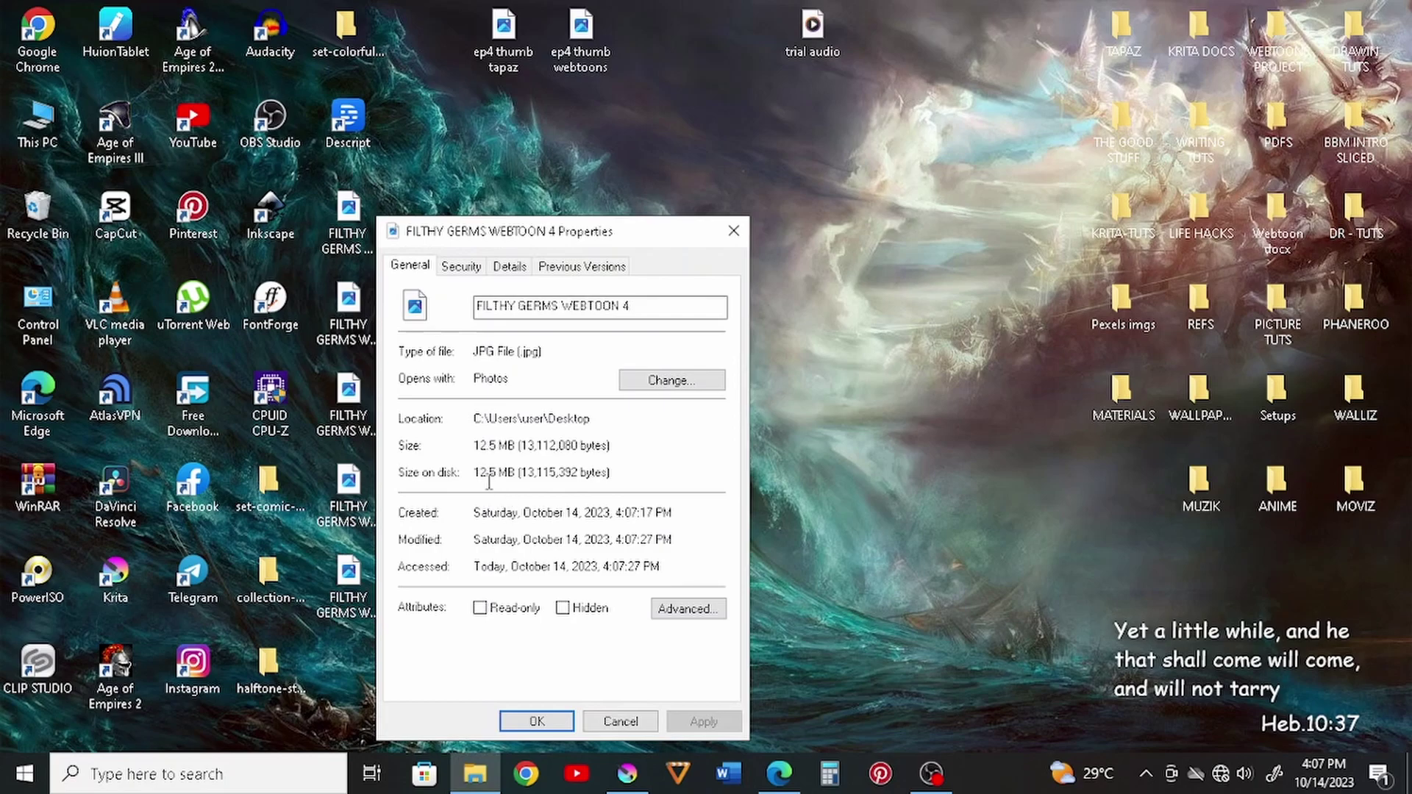
pyautogui.click(733, 231)
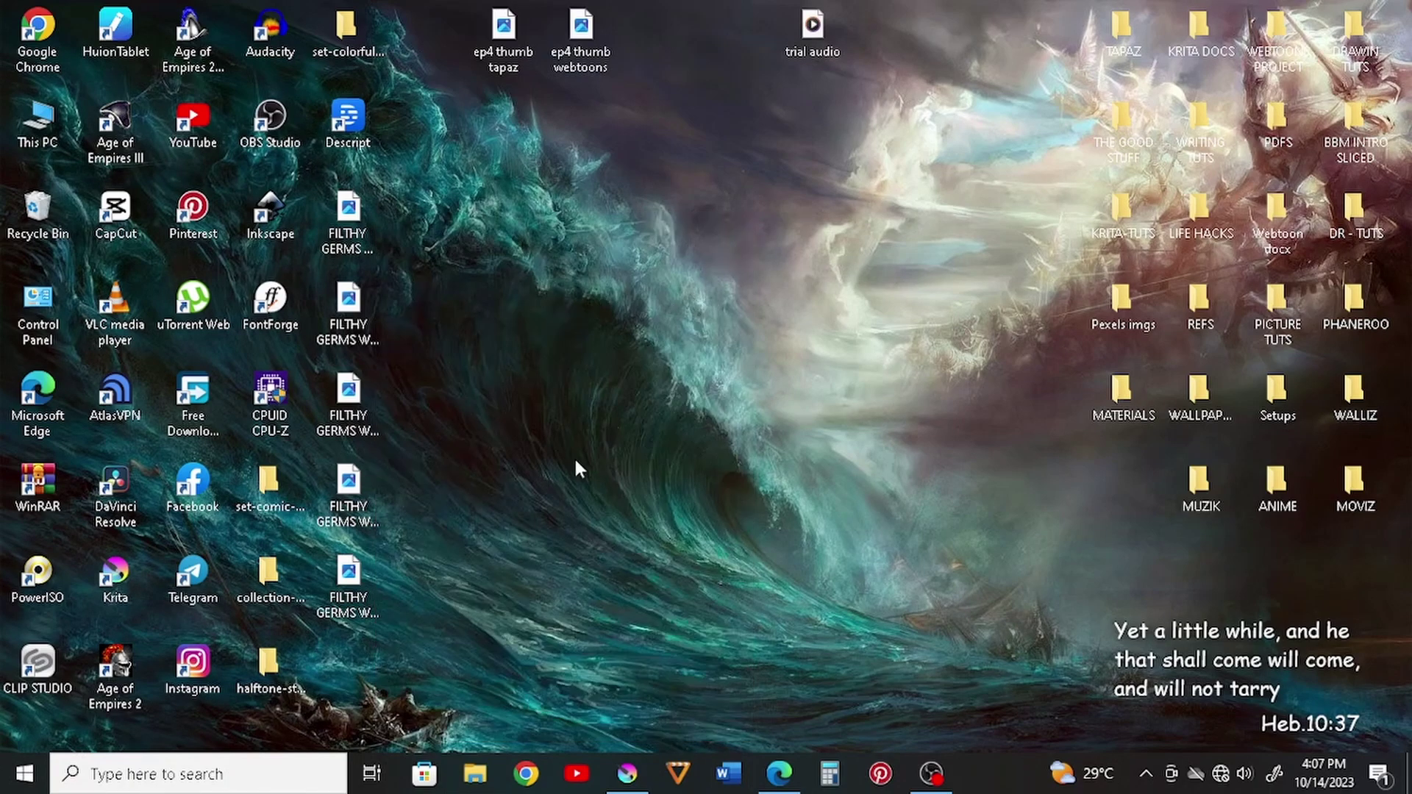
pyautogui.rightClick(374, 584)
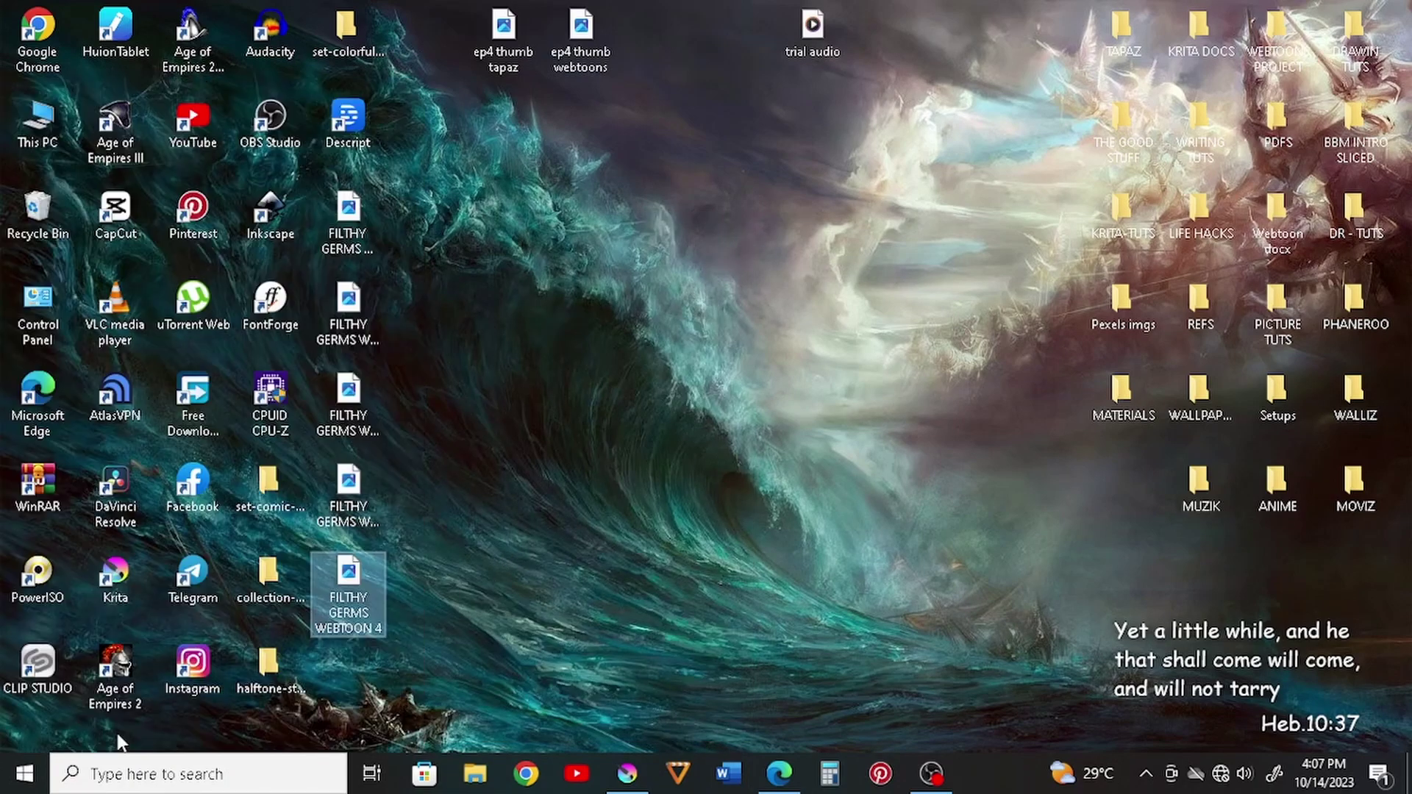
pyautogui.click(739, 231)
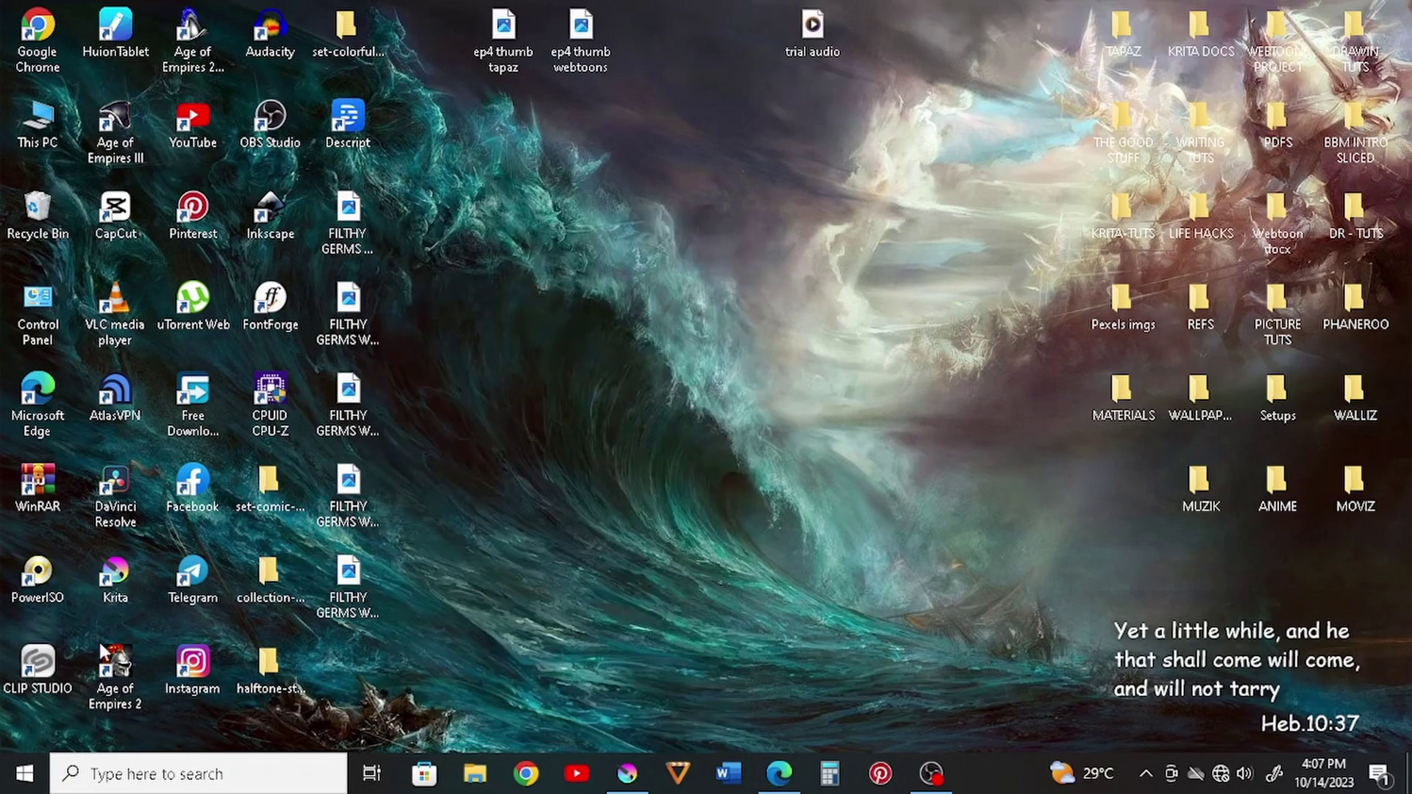
pyautogui.rightClick(339, 606)
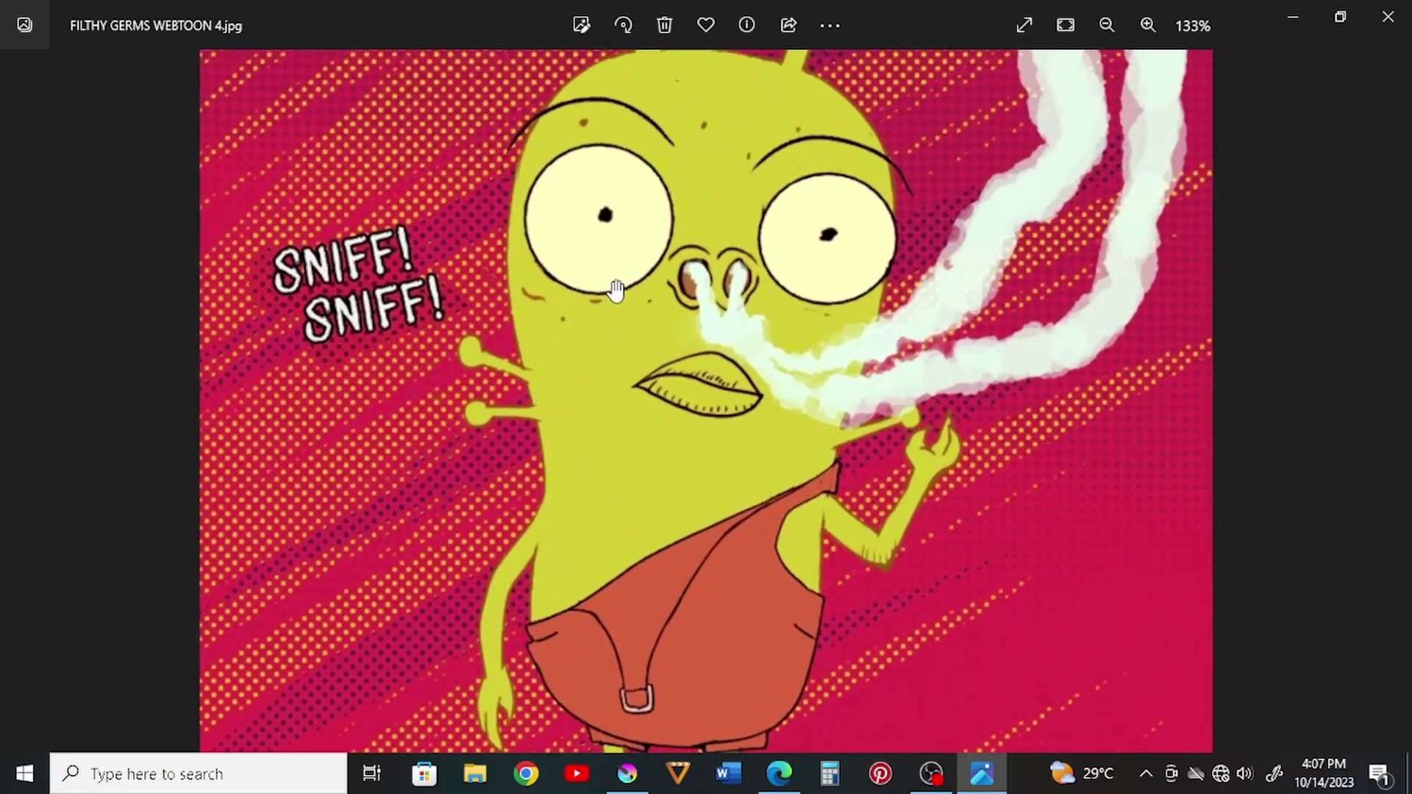
pyautogui.scroll(4, 617, 291)
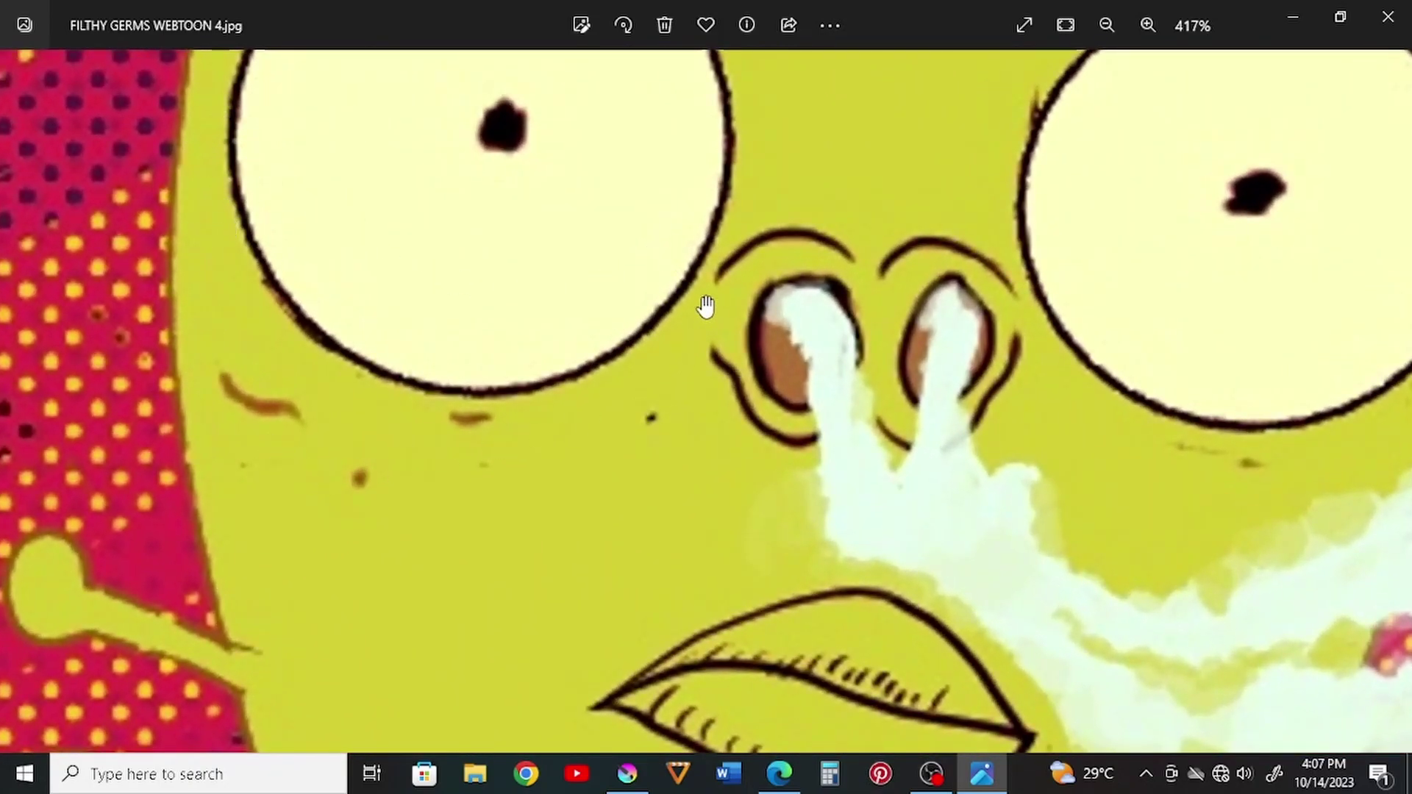
# Zoom into FILTHY GERMS WEBTOON 4 in Photos, then open the original FILTHY GERMS WEBTOON too
pyautogui.scroll(-2, 703, 306)
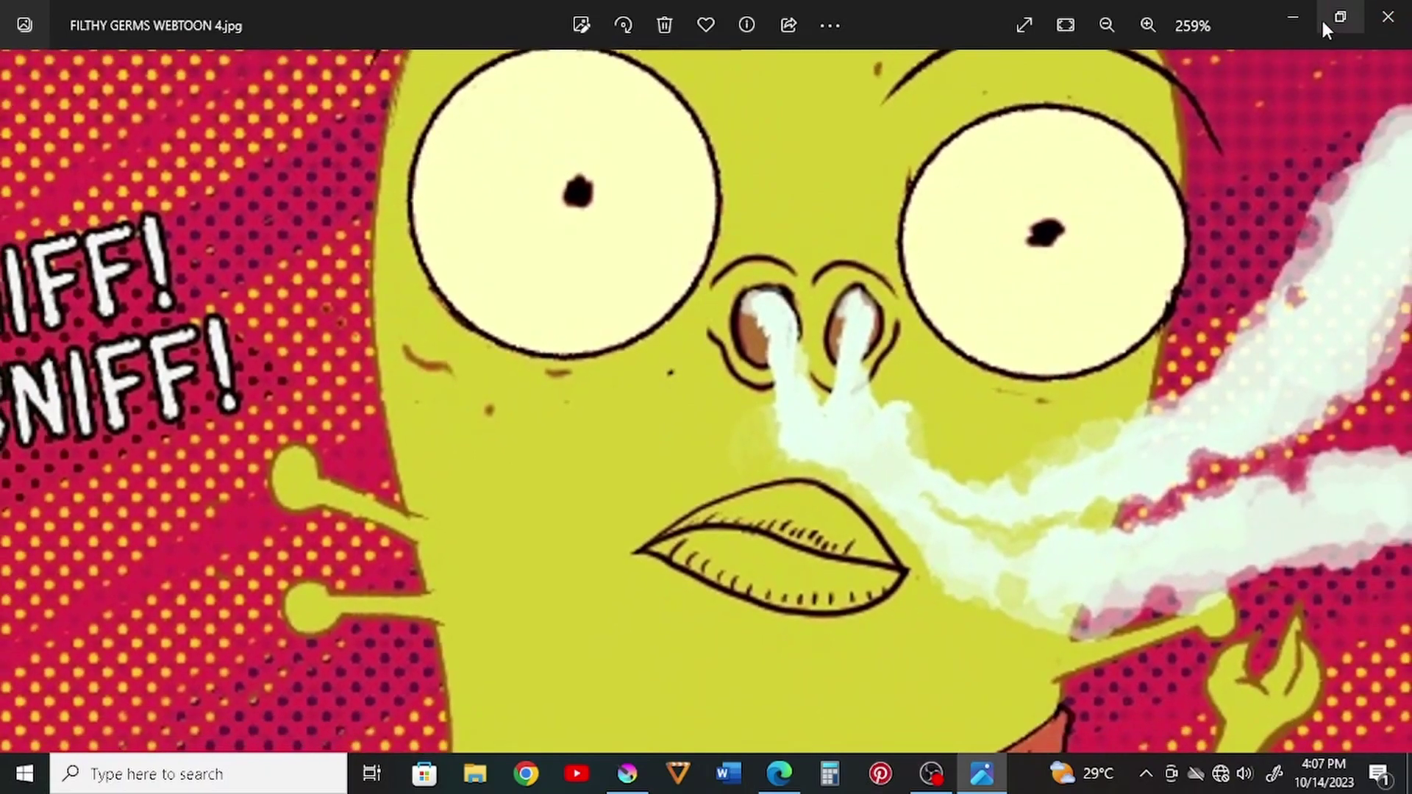
pyautogui.click(1294, 18)
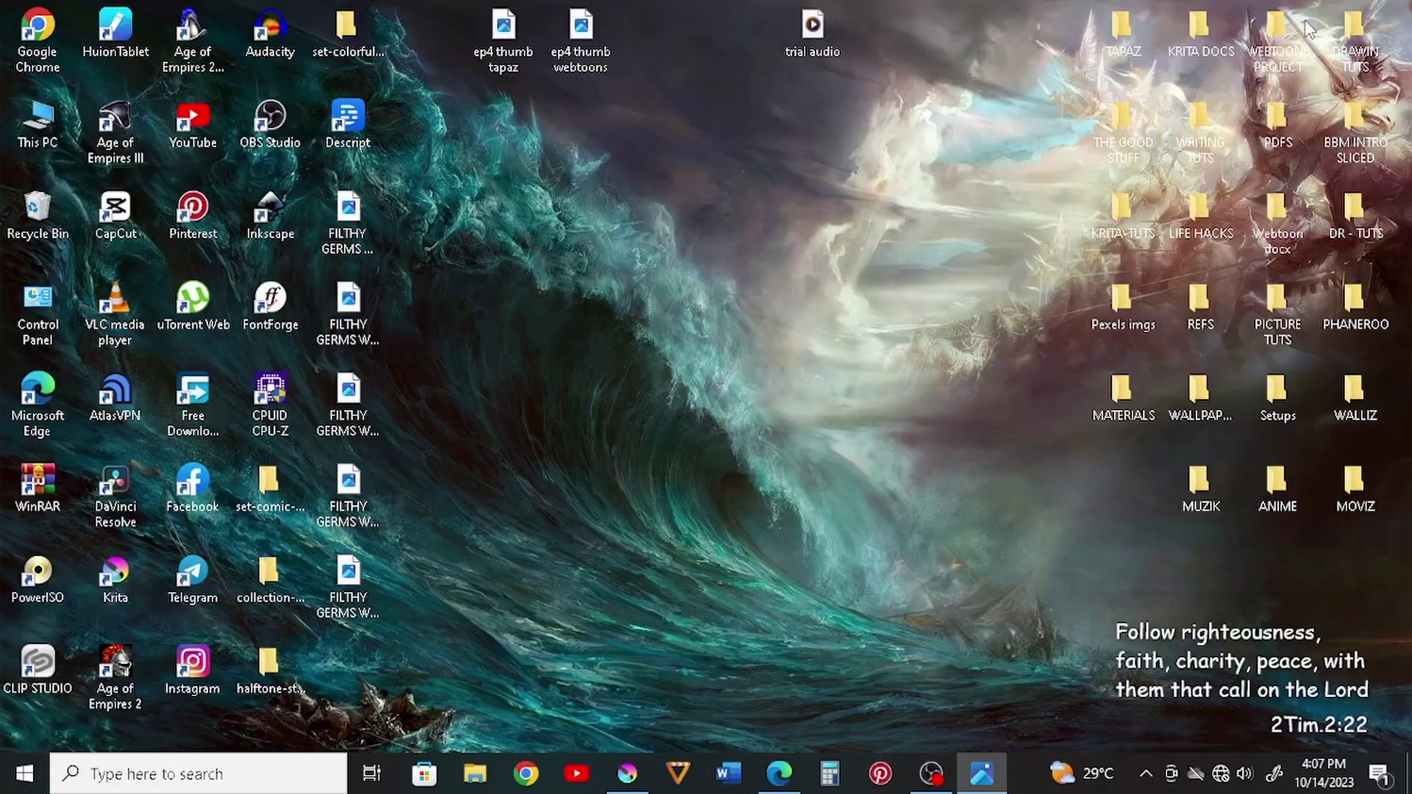
pyautogui.rightClick(351, 234)
pyautogui.click(89, 94)
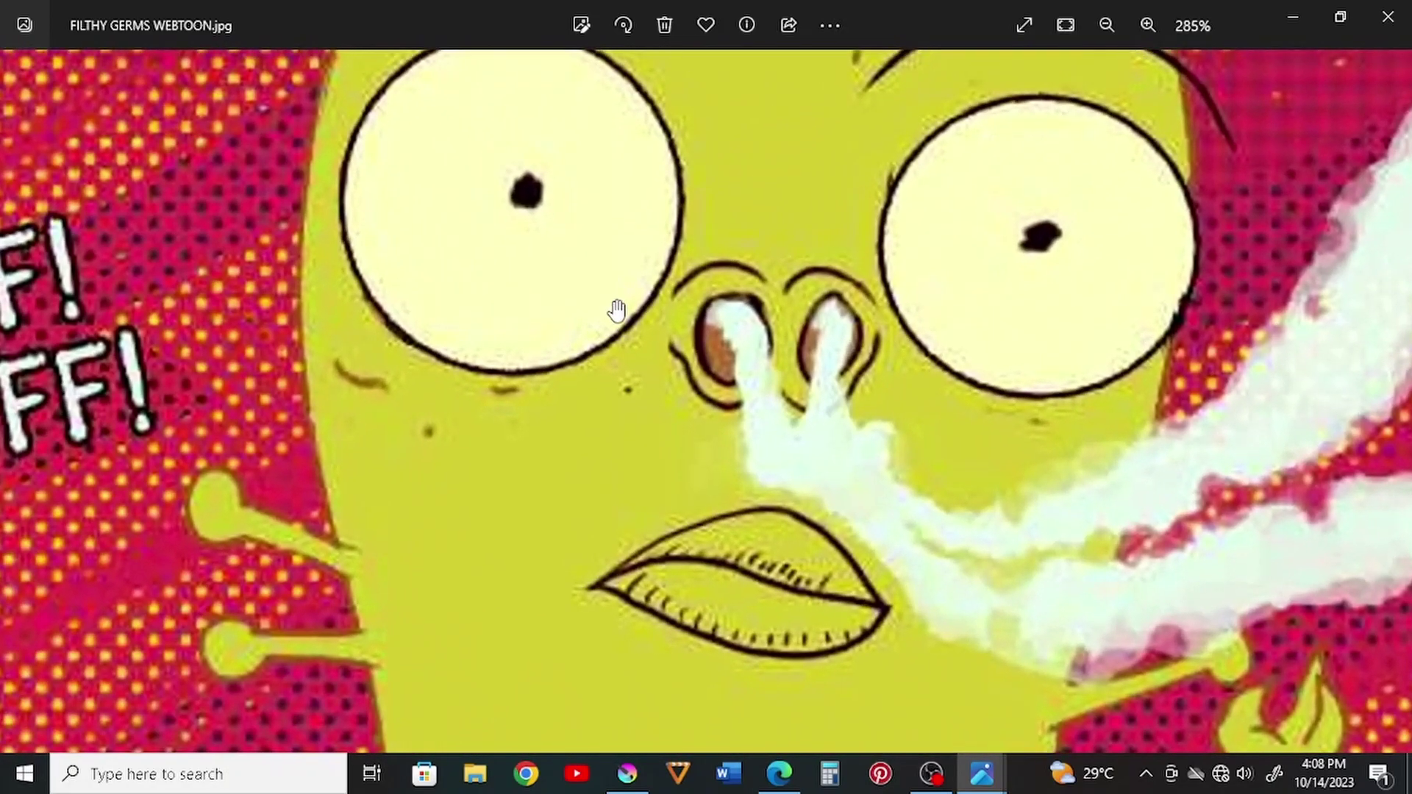
# Compare matching close-ups of the original and version 4, switching between viewers, then close both
pyautogui.moveTo(695, 270); pyautogui.dragTo(695, 312)
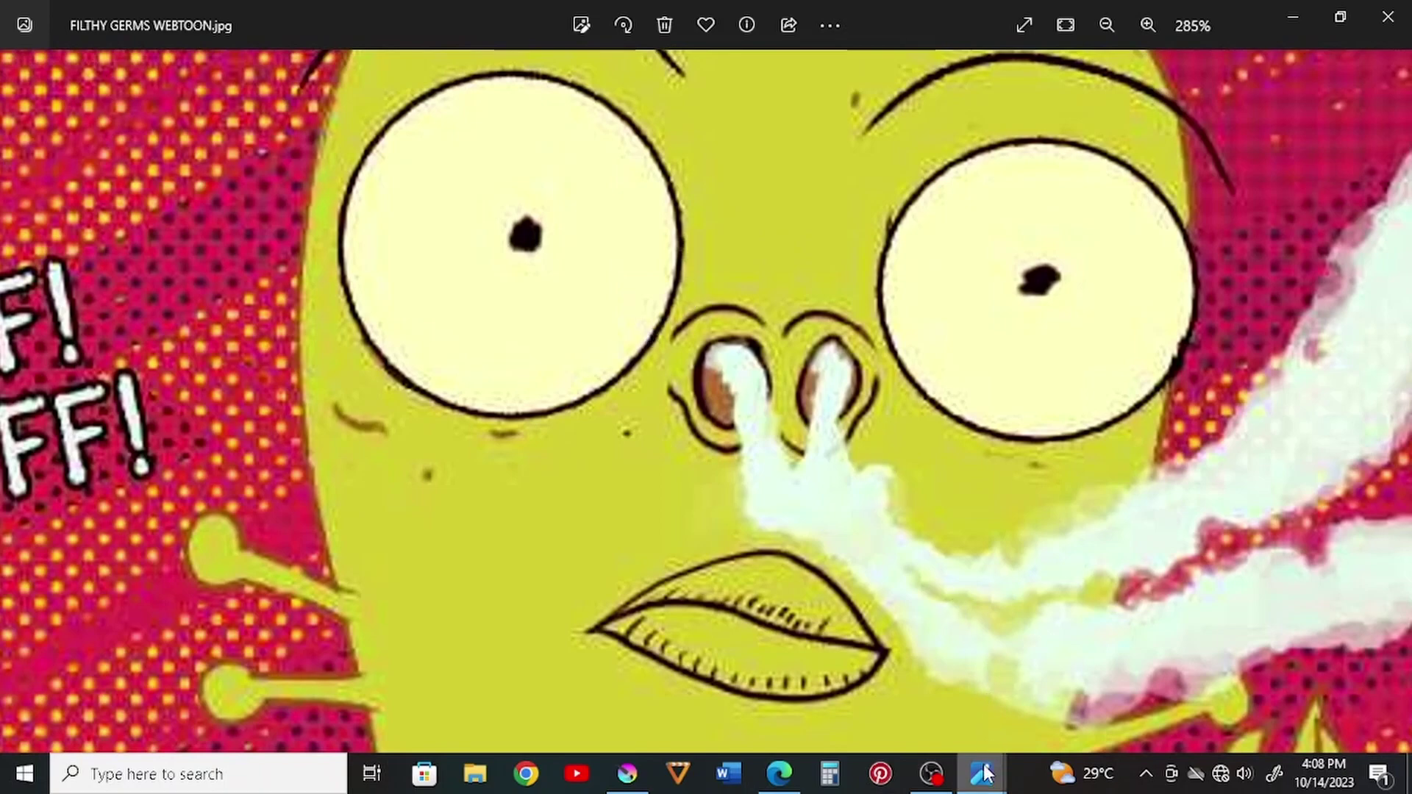
pyautogui.moveTo(986, 770)
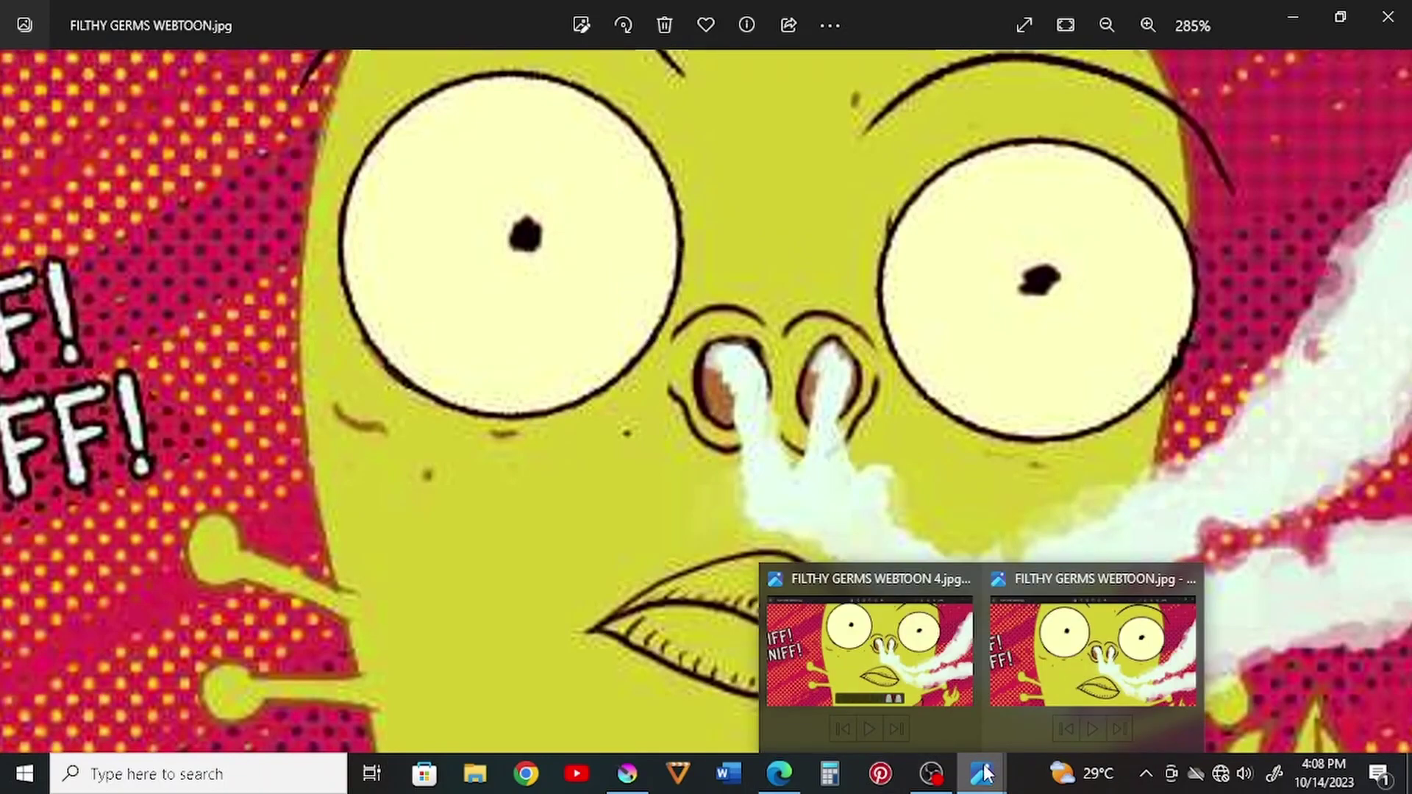
pyautogui.click(891, 698)
pyautogui.scroll(1, 813, 513)
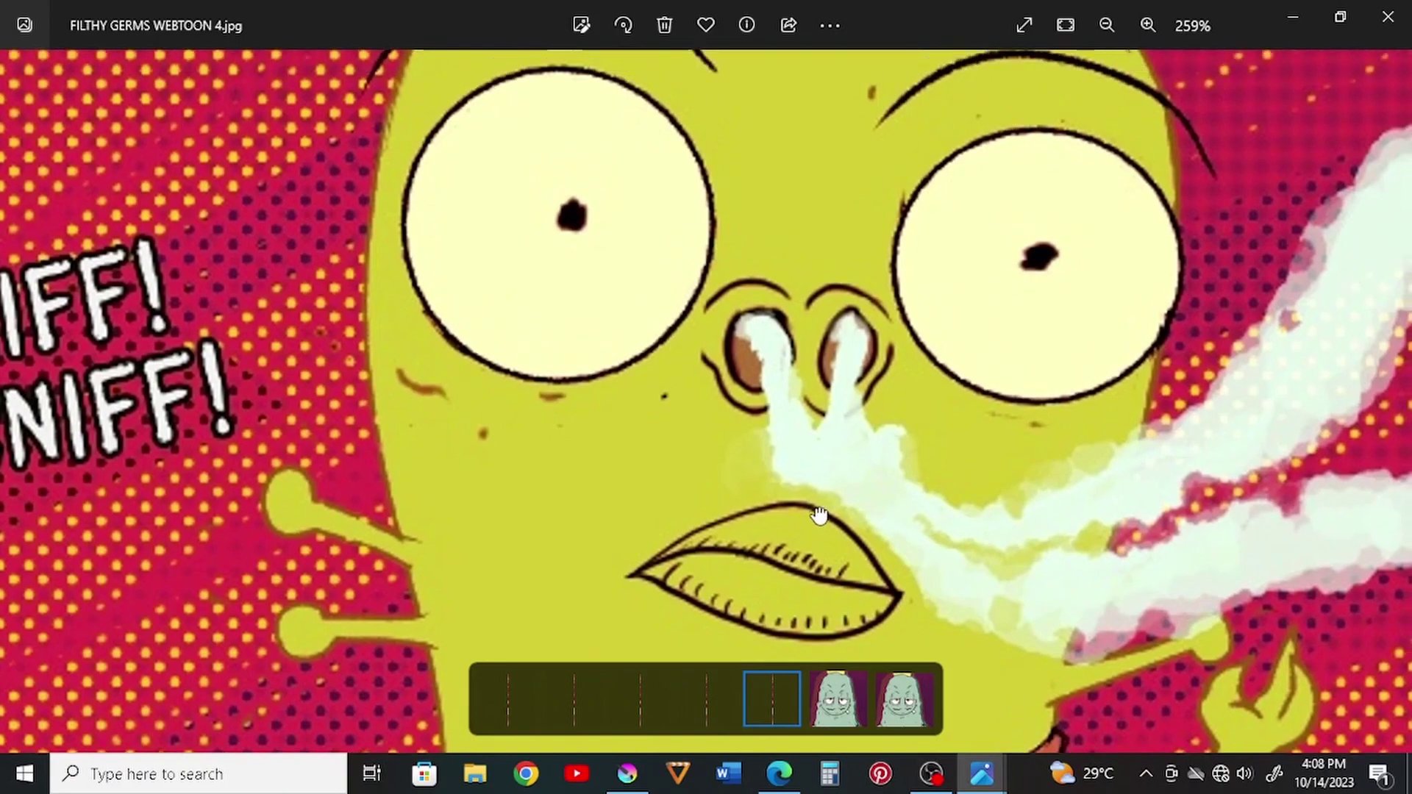
pyautogui.scroll(2, 700, 267)
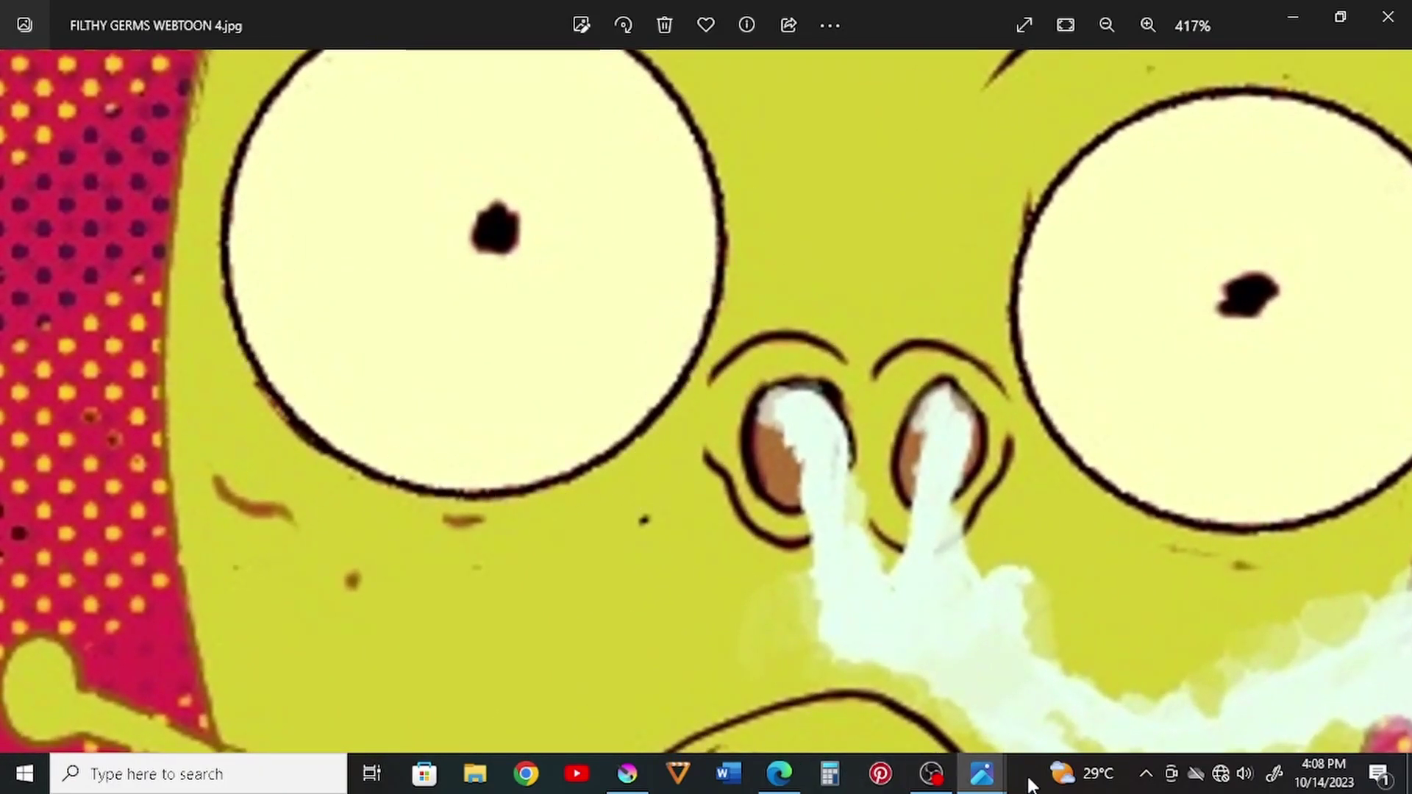
pyautogui.moveTo(984, 772)
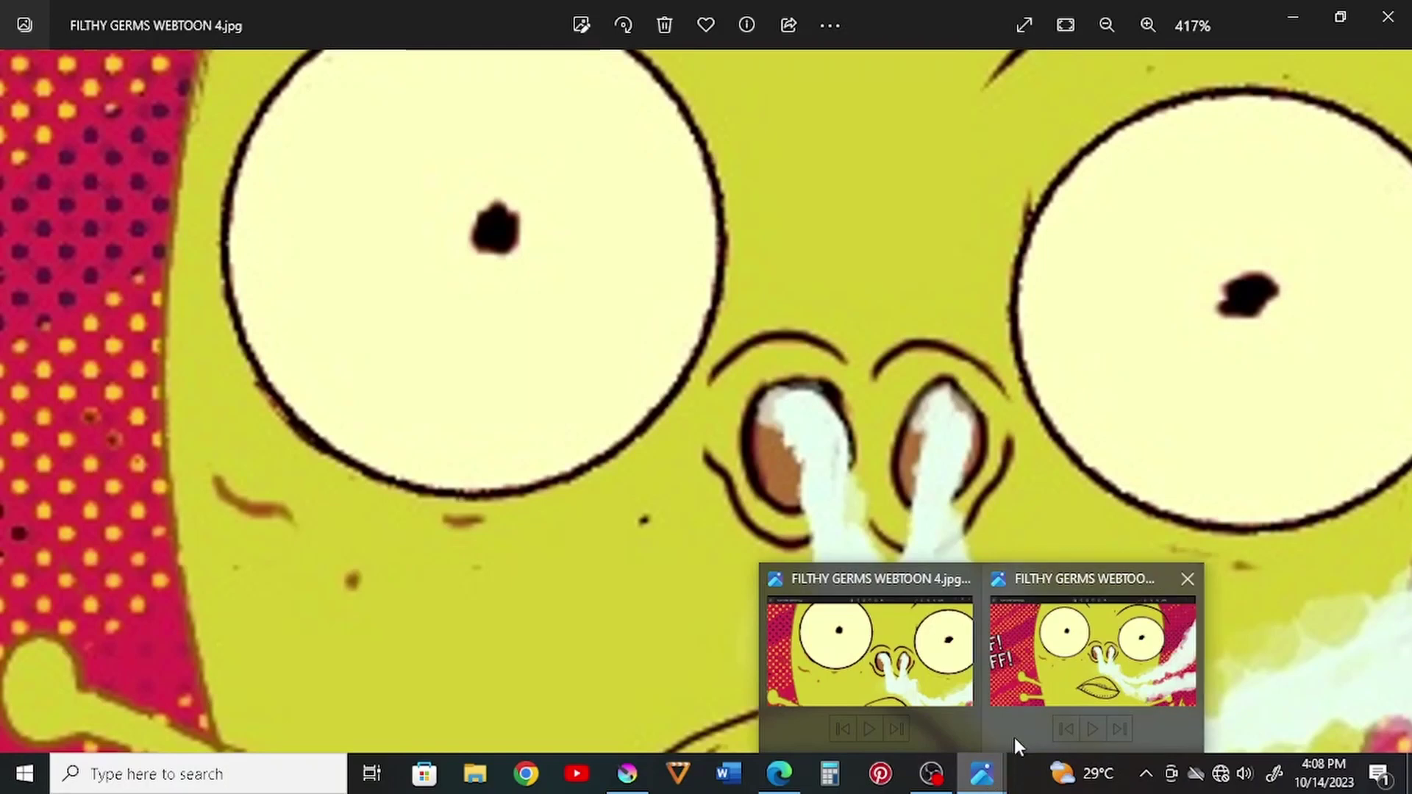
pyautogui.click(1070, 675)
pyautogui.scroll(1, 646, 368)
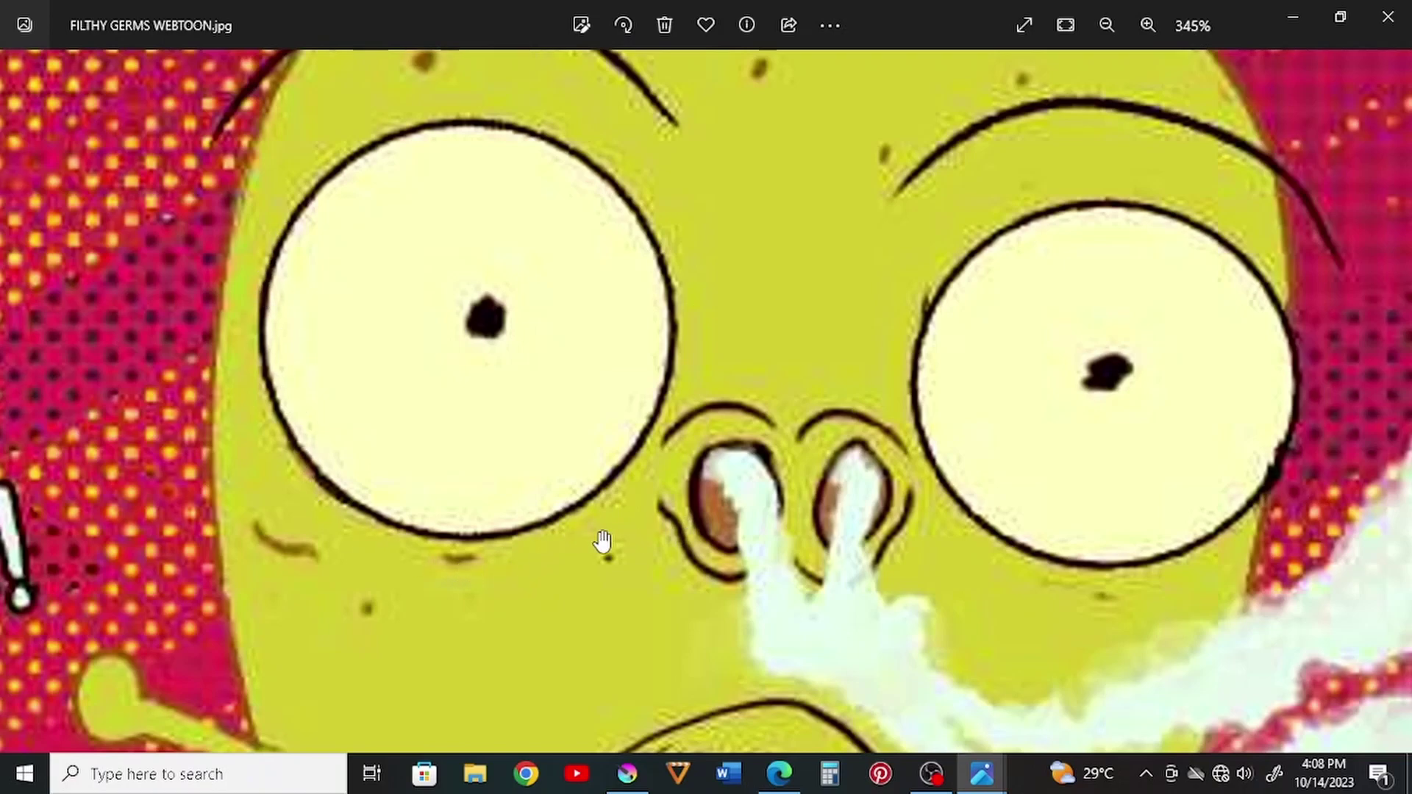
pyautogui.moveTo(982, 776)
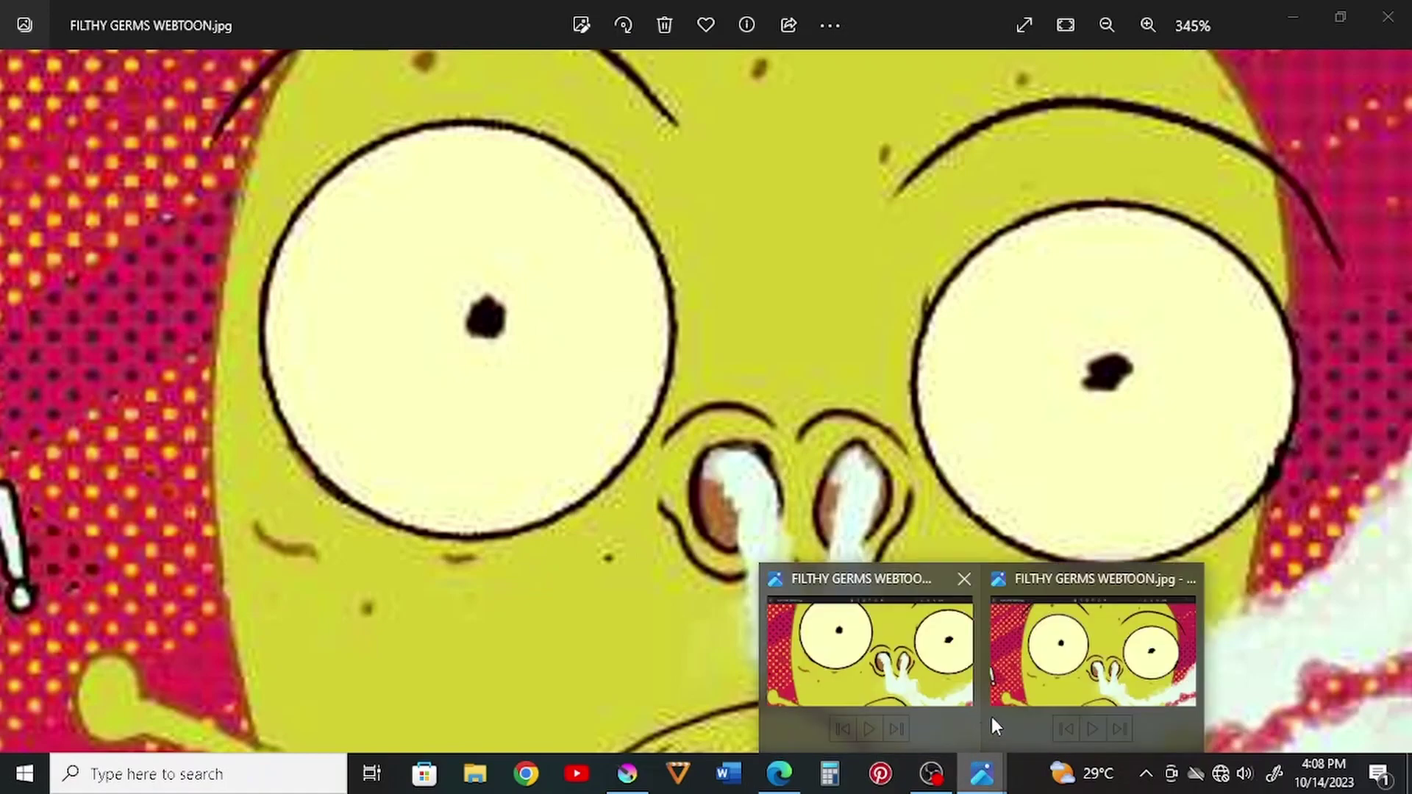
pyautogui.click(1188, 579)
pyautogui.click(1075, 578)
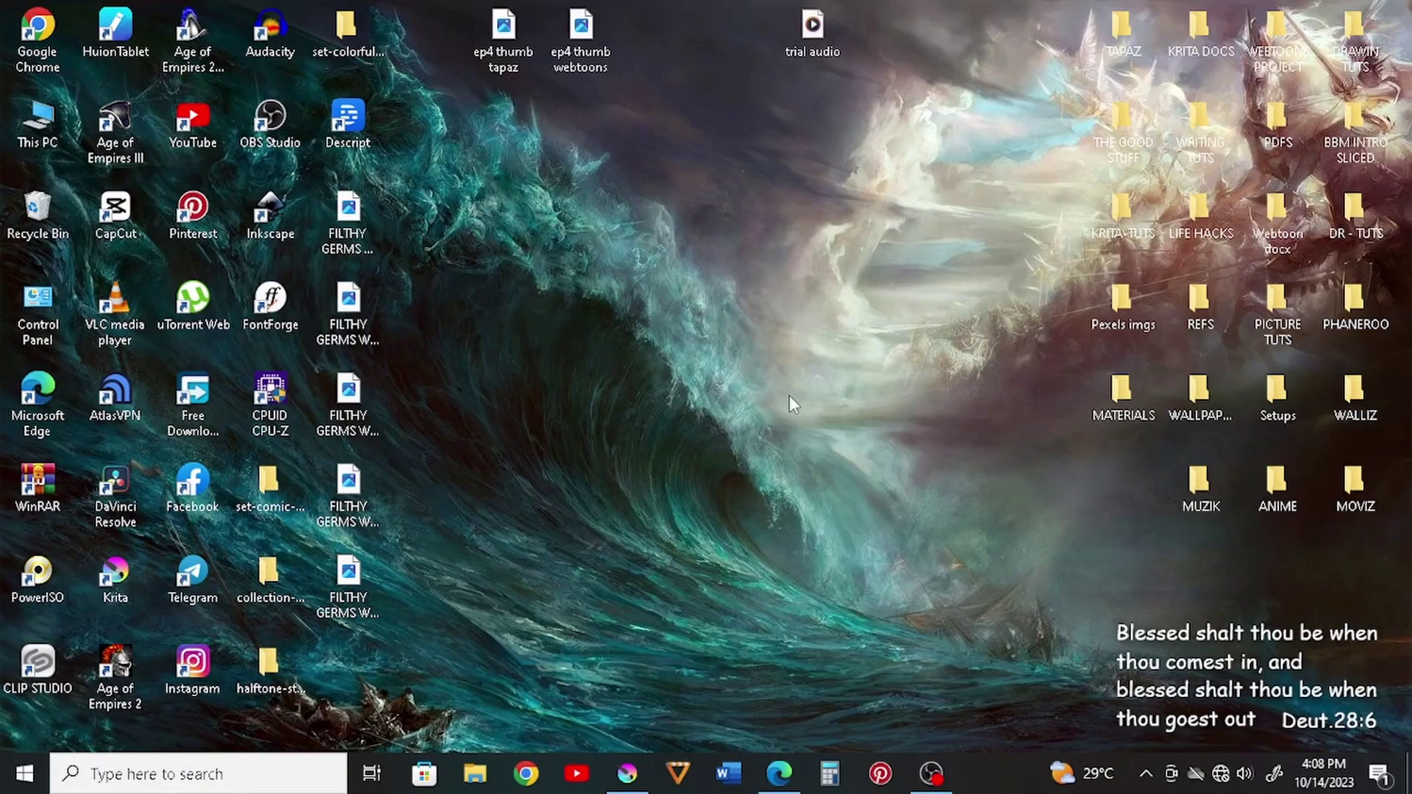
# Delete the four older FILTHY GERMS WEBTOON JPEGs, refresh the desktop, and select FILTHY GERMS WEBTOON 4
pyautogui.click(348, 578)
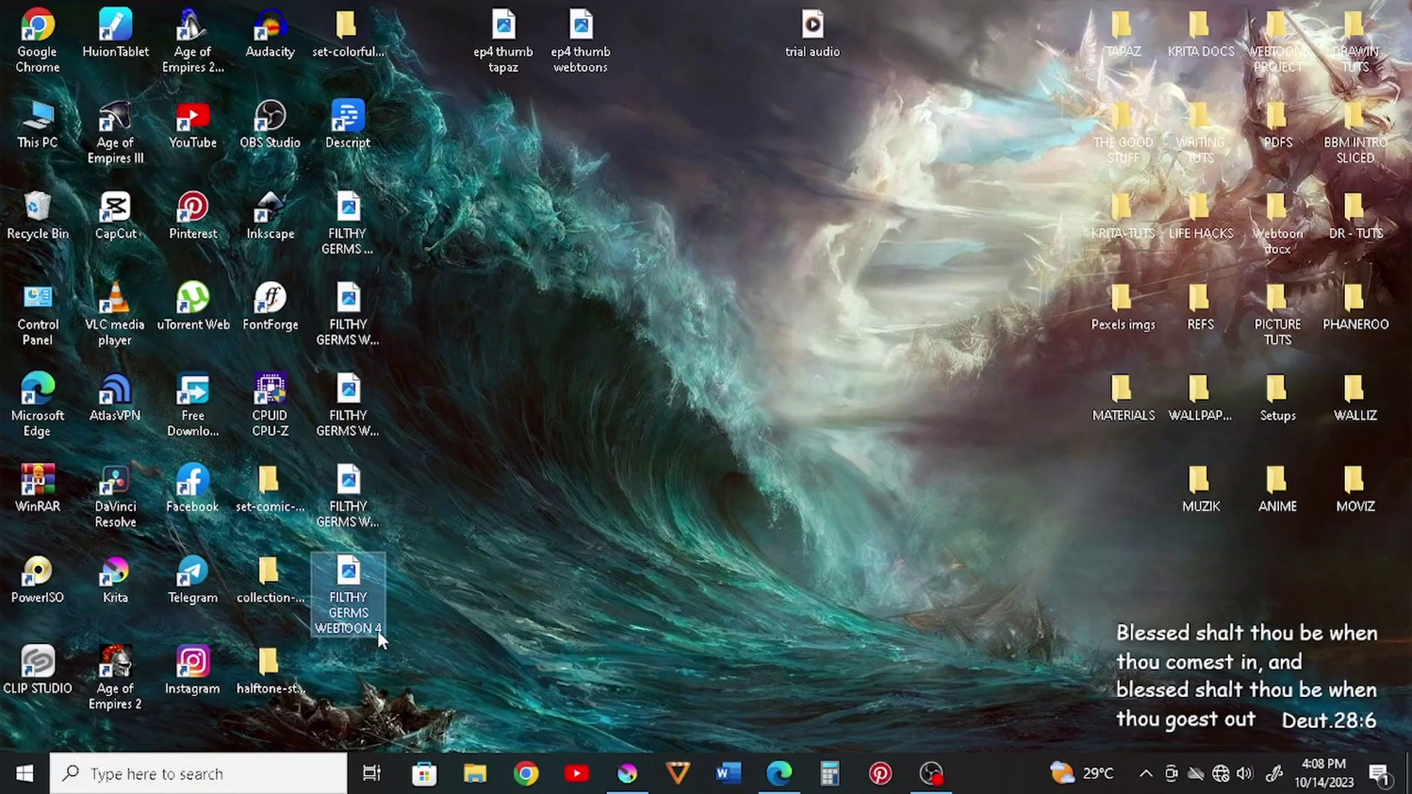
pyautogui.moveTo(360, 613)
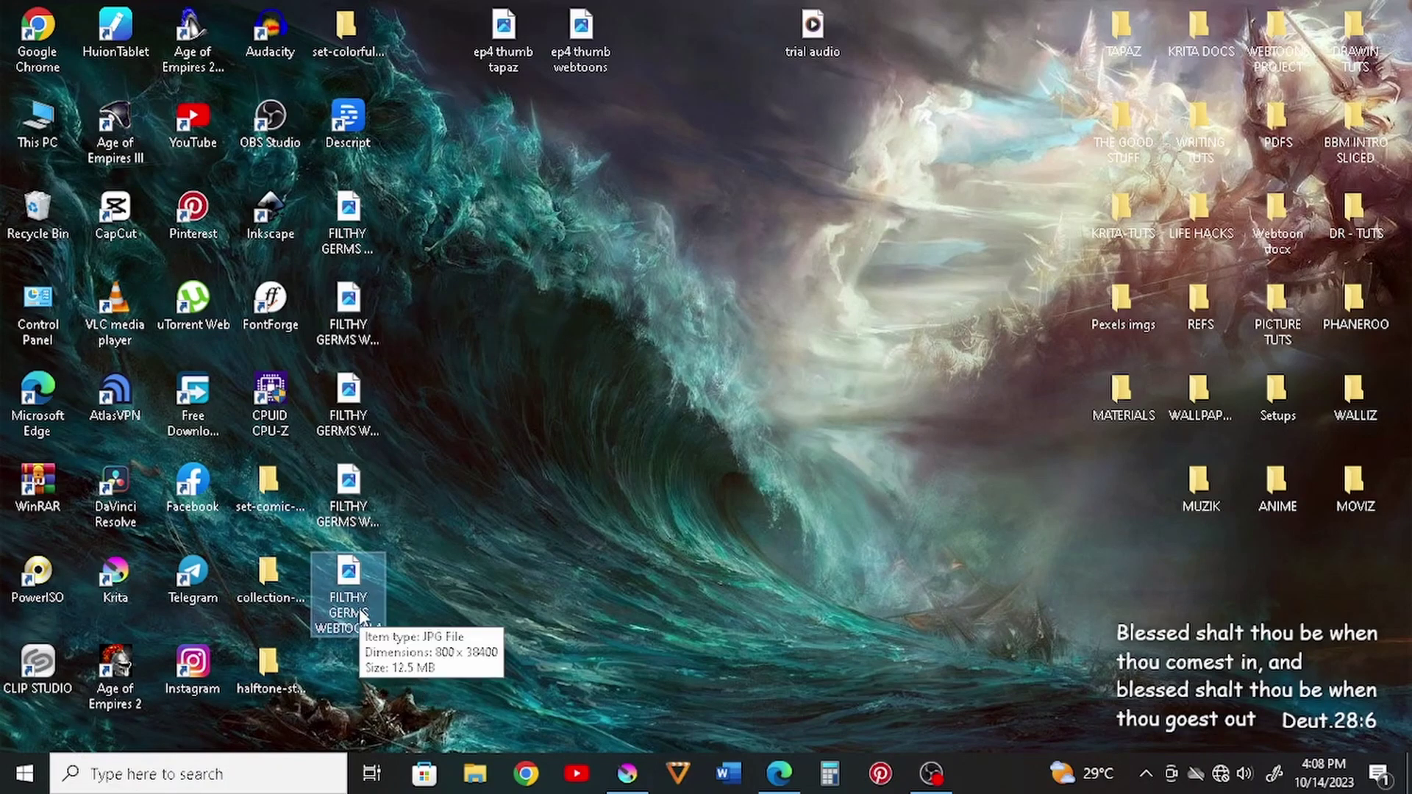
pyautogui.moveTo(405, 518); pyautogui.dragTo(37, 210)
pyautogui.rightClick(495, 280)
pyautogui.click(441, 341)
pyautogui.click(373, 598)
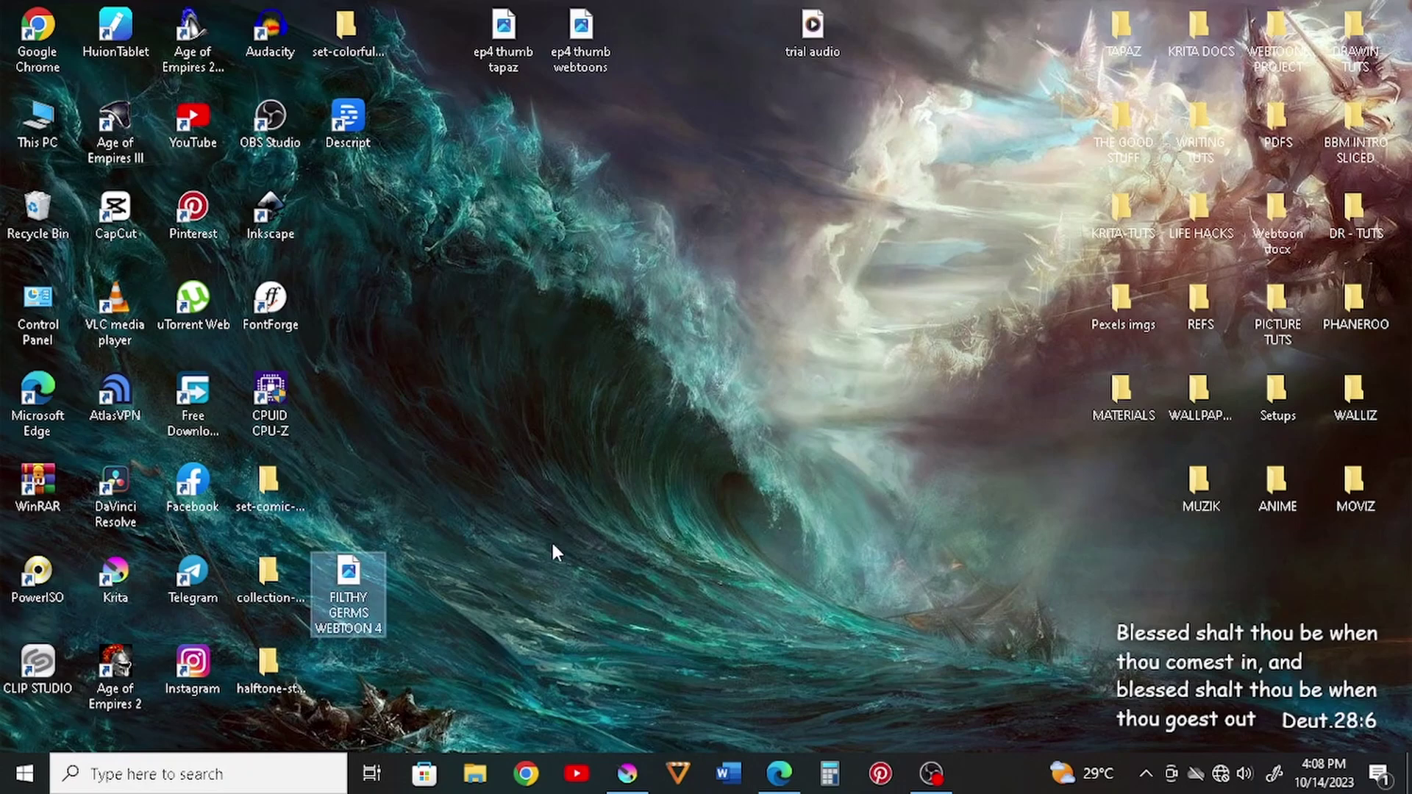
# Close the old copy and reload FILTHY GERMS WEBTOON 4.jpg from the desktop into a maximized Krita
pyautogui.click(626, 772)
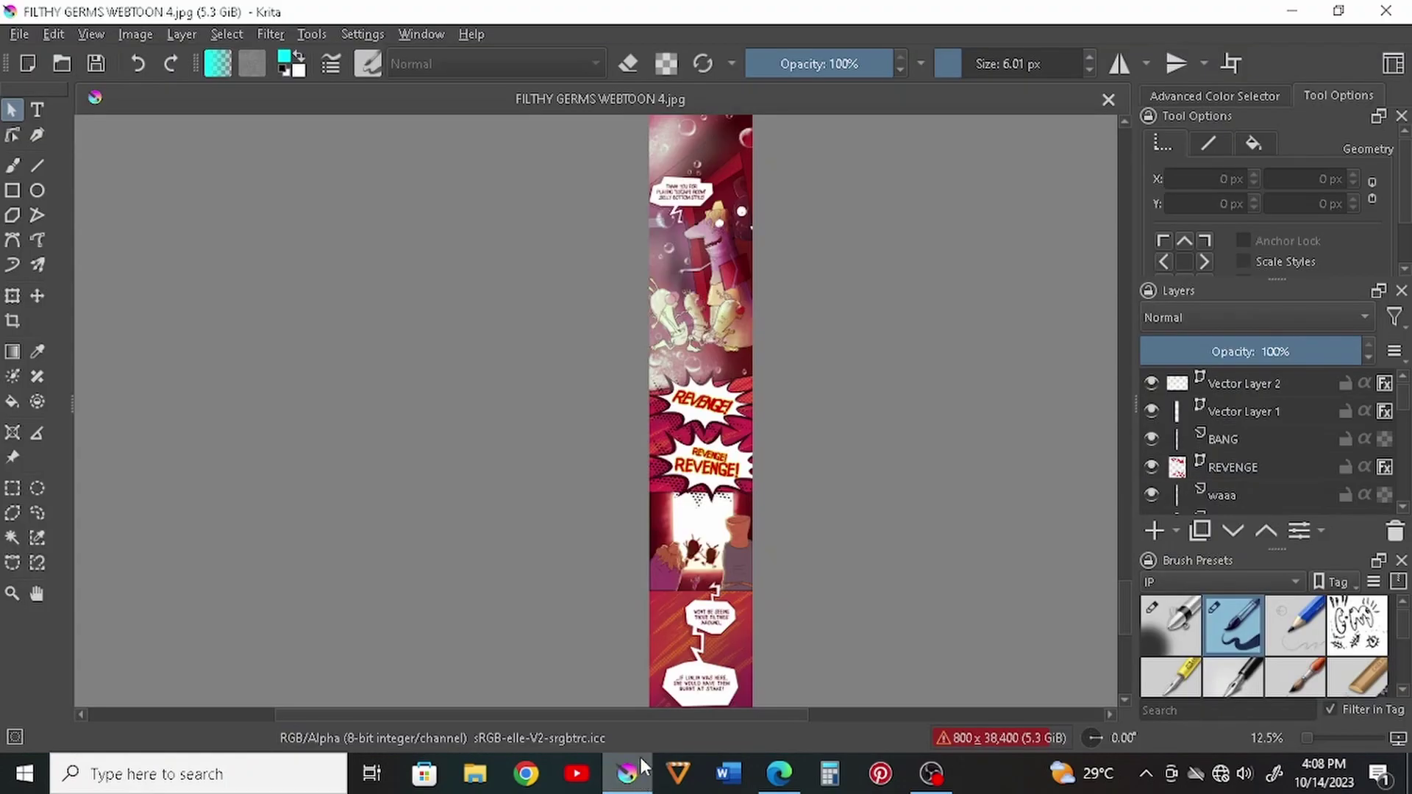
pyautogui.click(1108, 100)
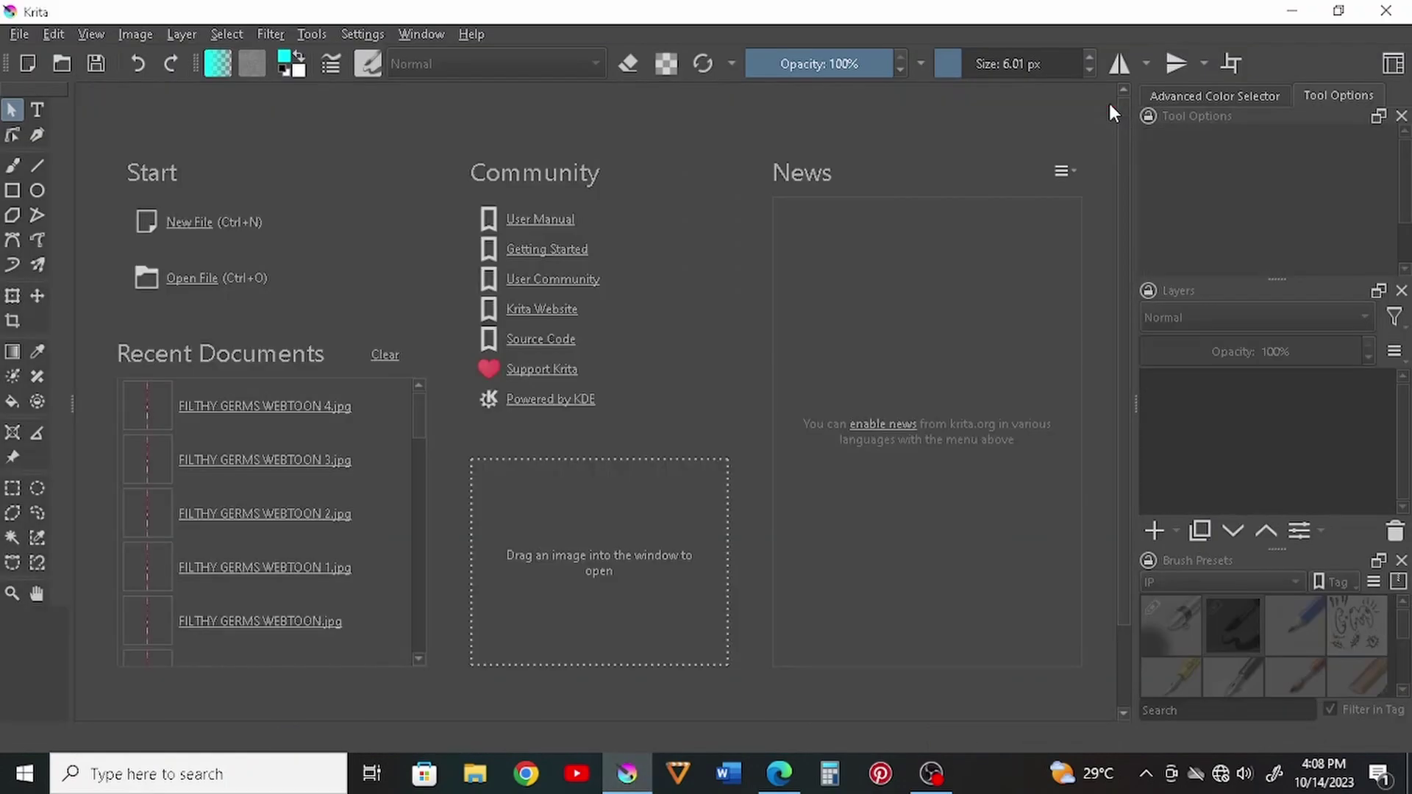
pyautogui.click(1356, 12)
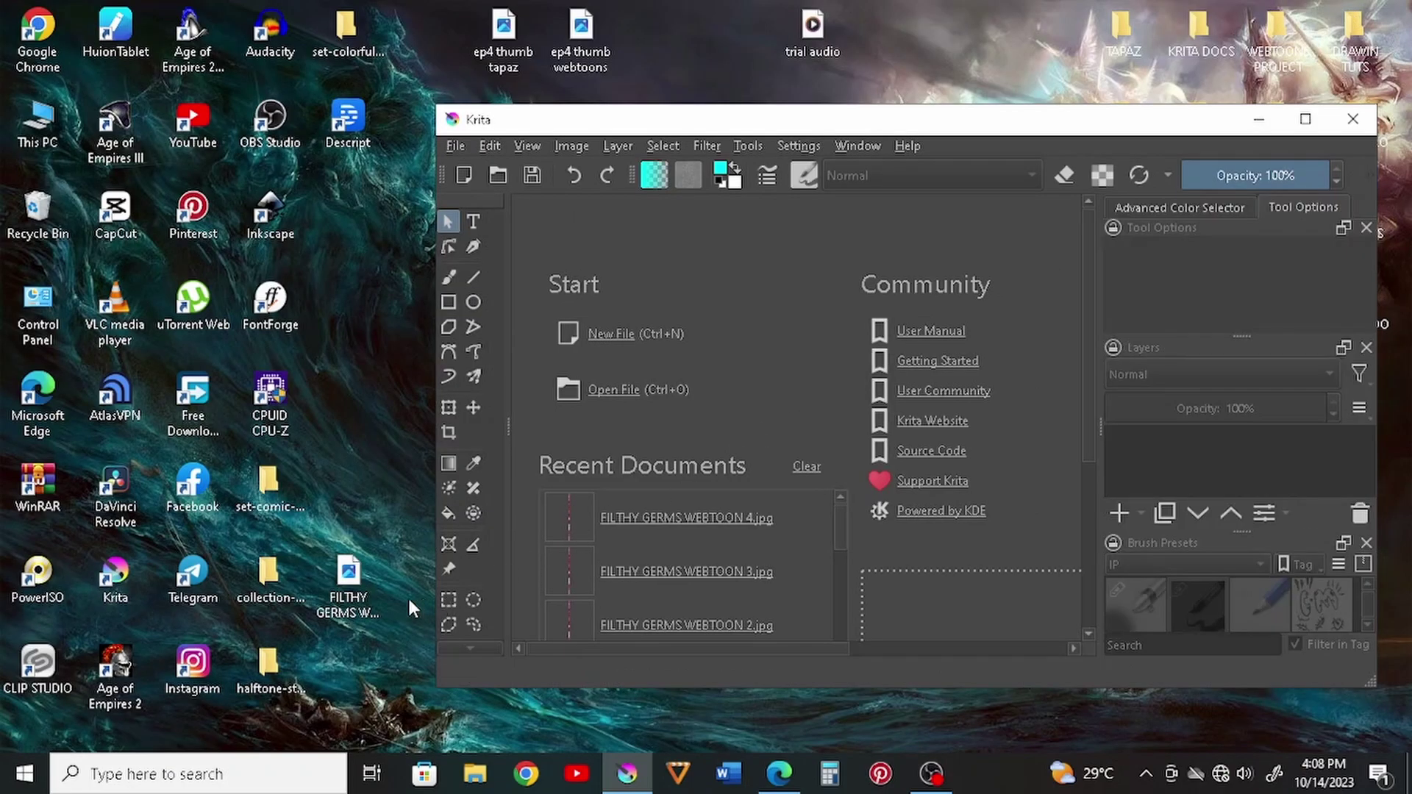
pyautogui.moveTo(348, 597); pyautogui.dragTo(802, 374)
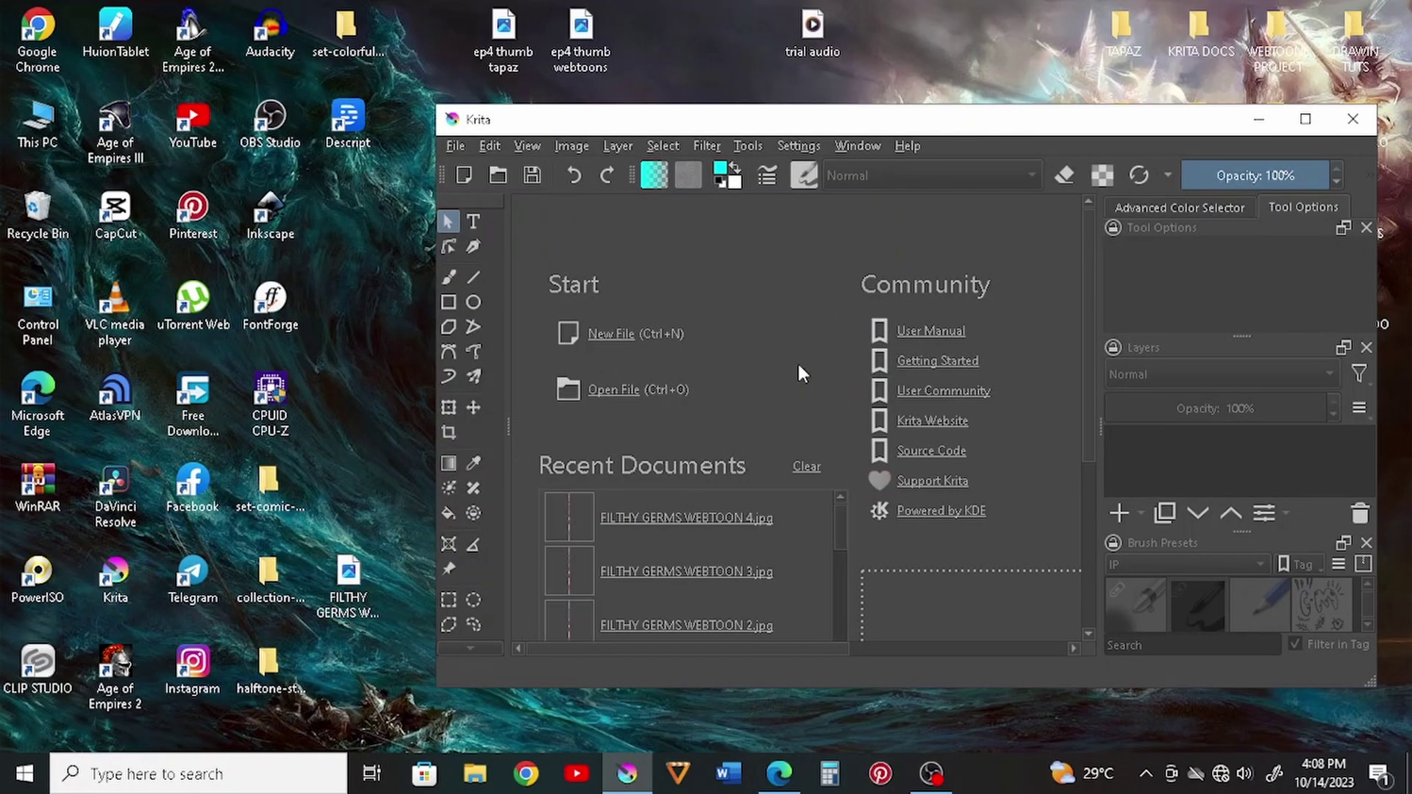
pyautogui.click(1308, 120)
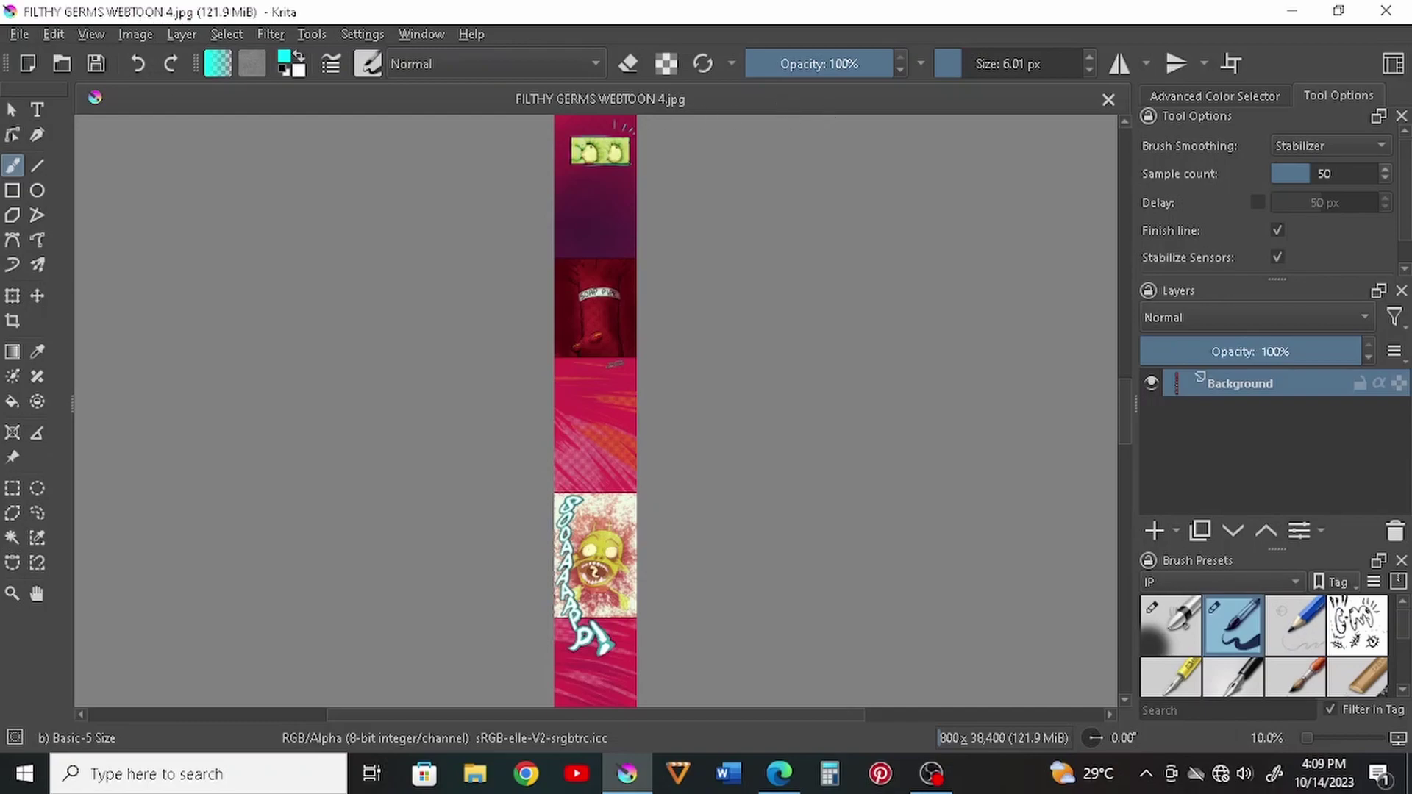
# Bring up the Image > Image Split dialog for the strip, then switch to Calculator
pyautogui.click(145, 40)
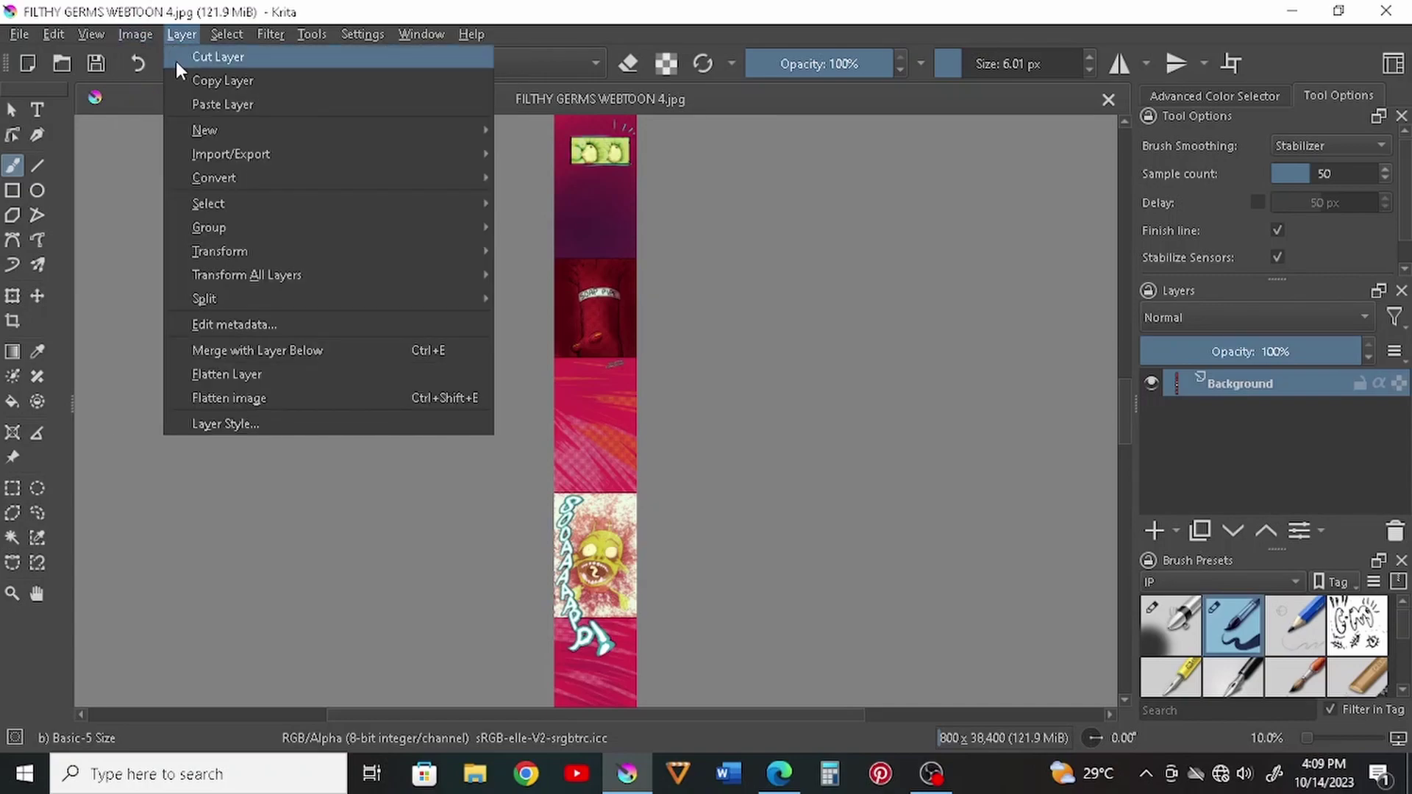
pyautogui.click(140, 31)
pyautogui.click(140, 33)
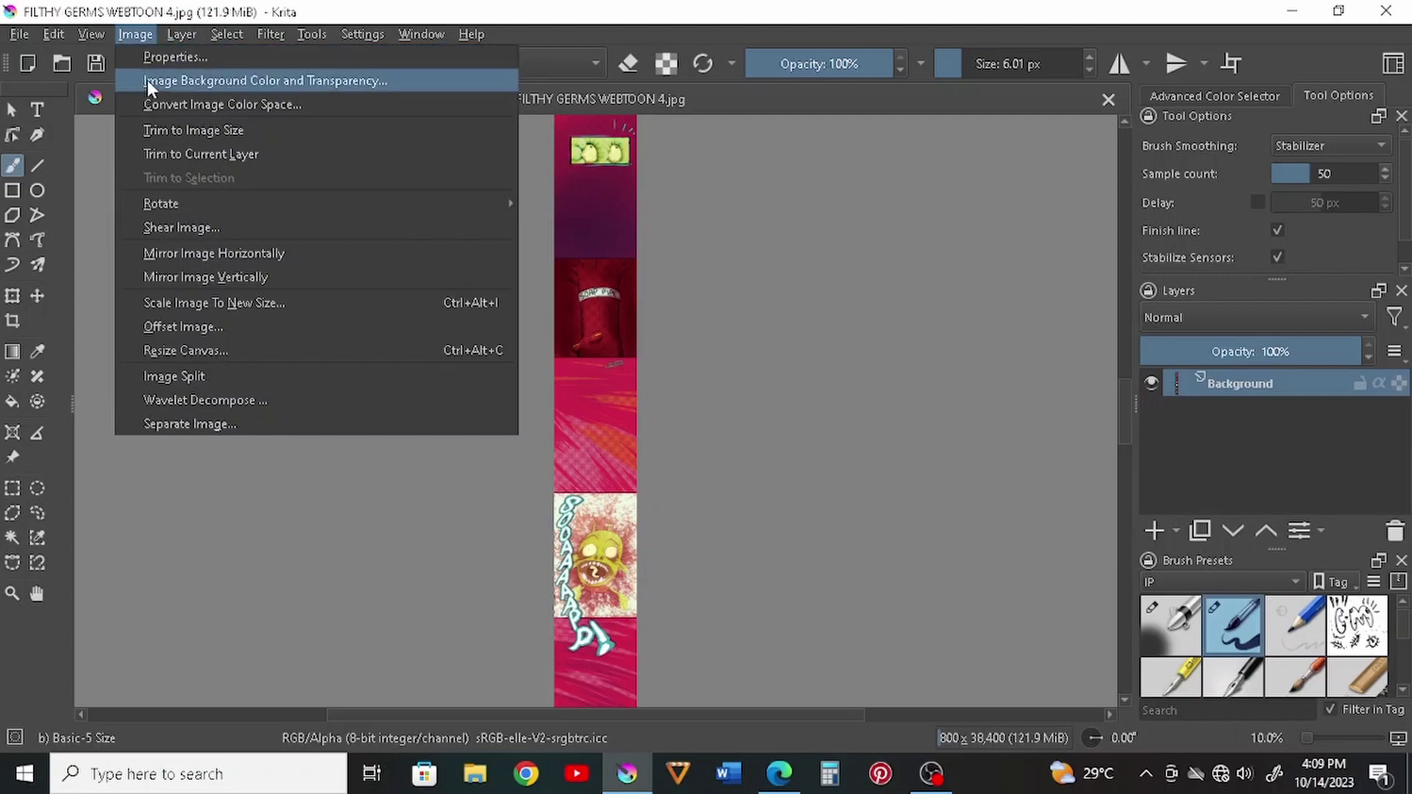
pyautogui.click(188, 378)
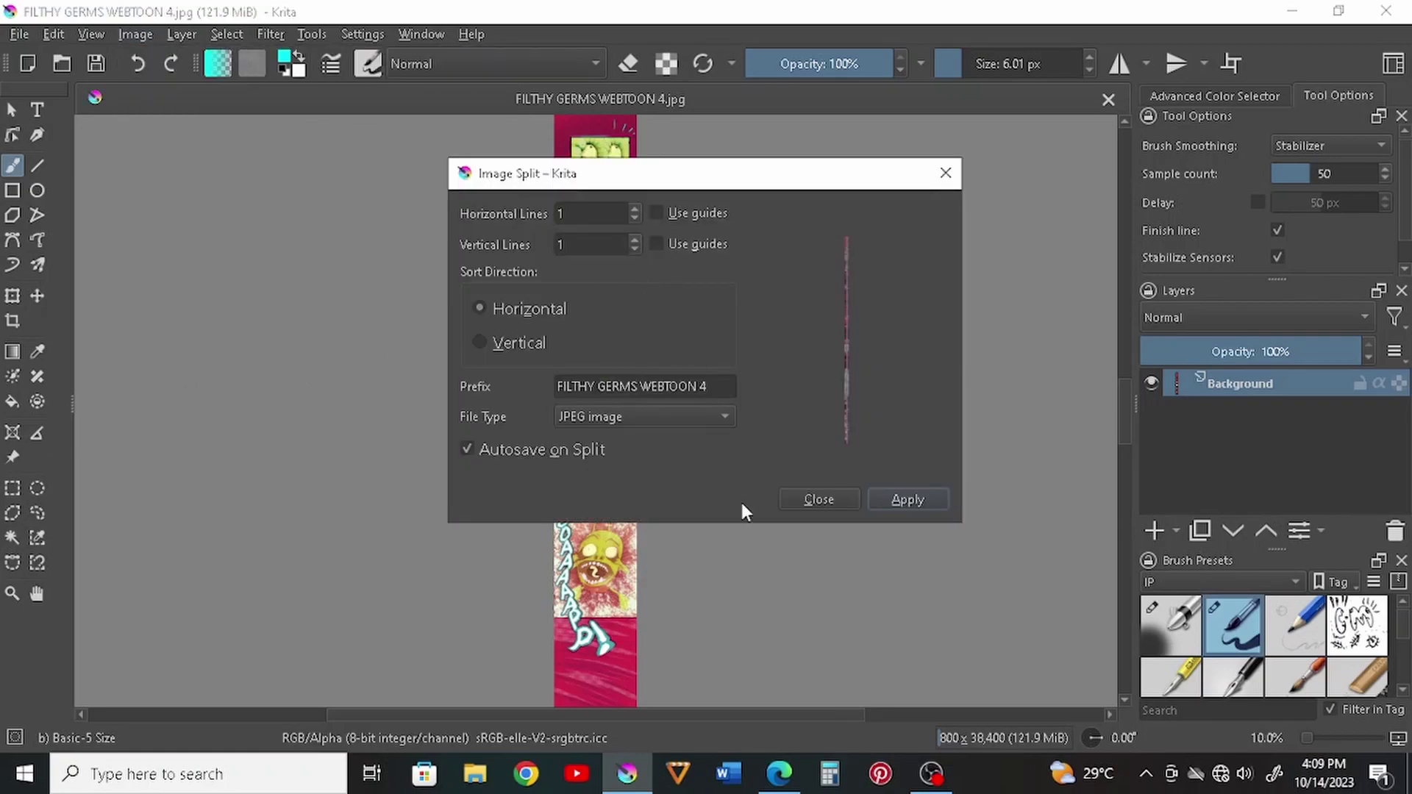
pyautogui.click(829, 774)
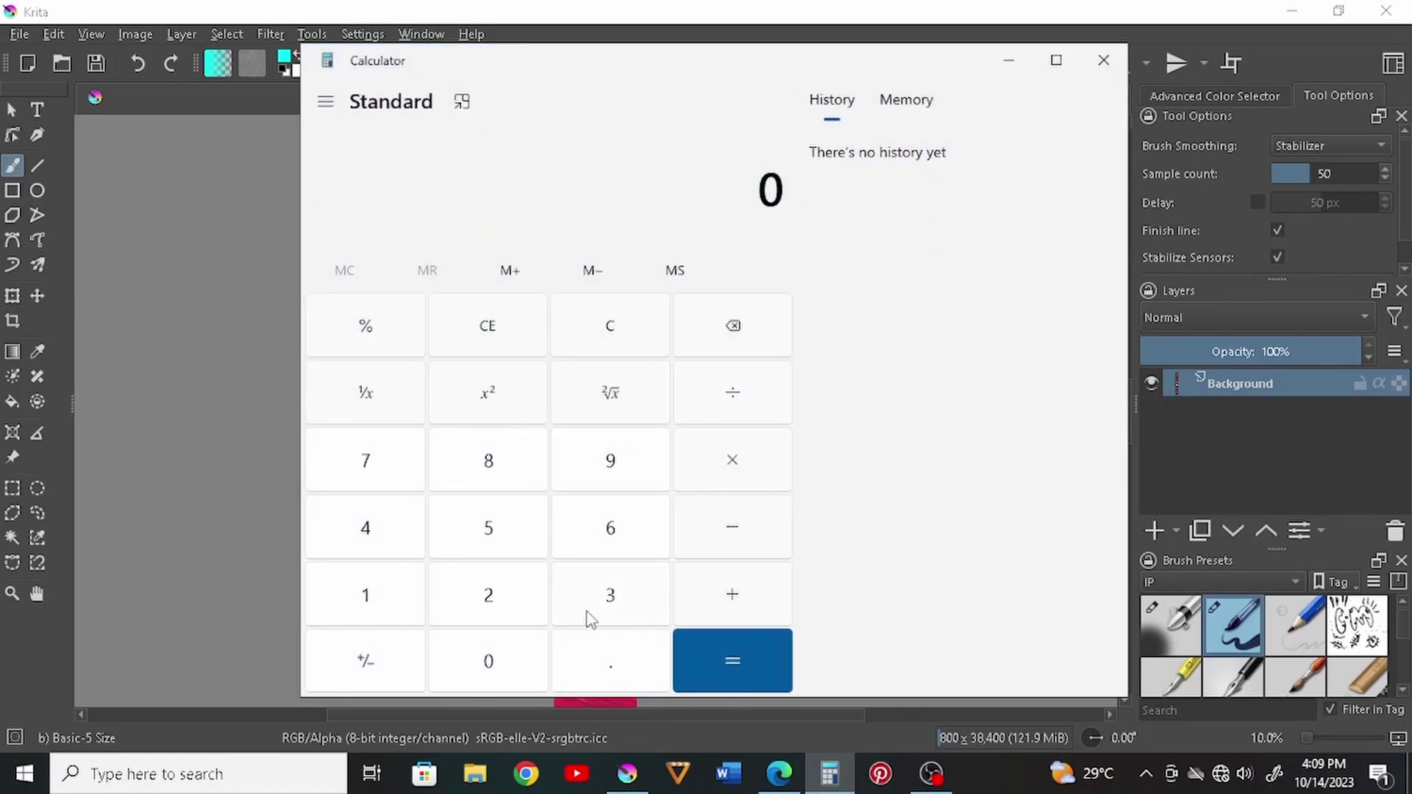
# Compute 38400 ÷ 1280 = 30 panels in Calculator and return to the Krita strip
pyautogui.click(588, 612)
pyautogui.click(518, 471)
pyautogui.click(390, 550)
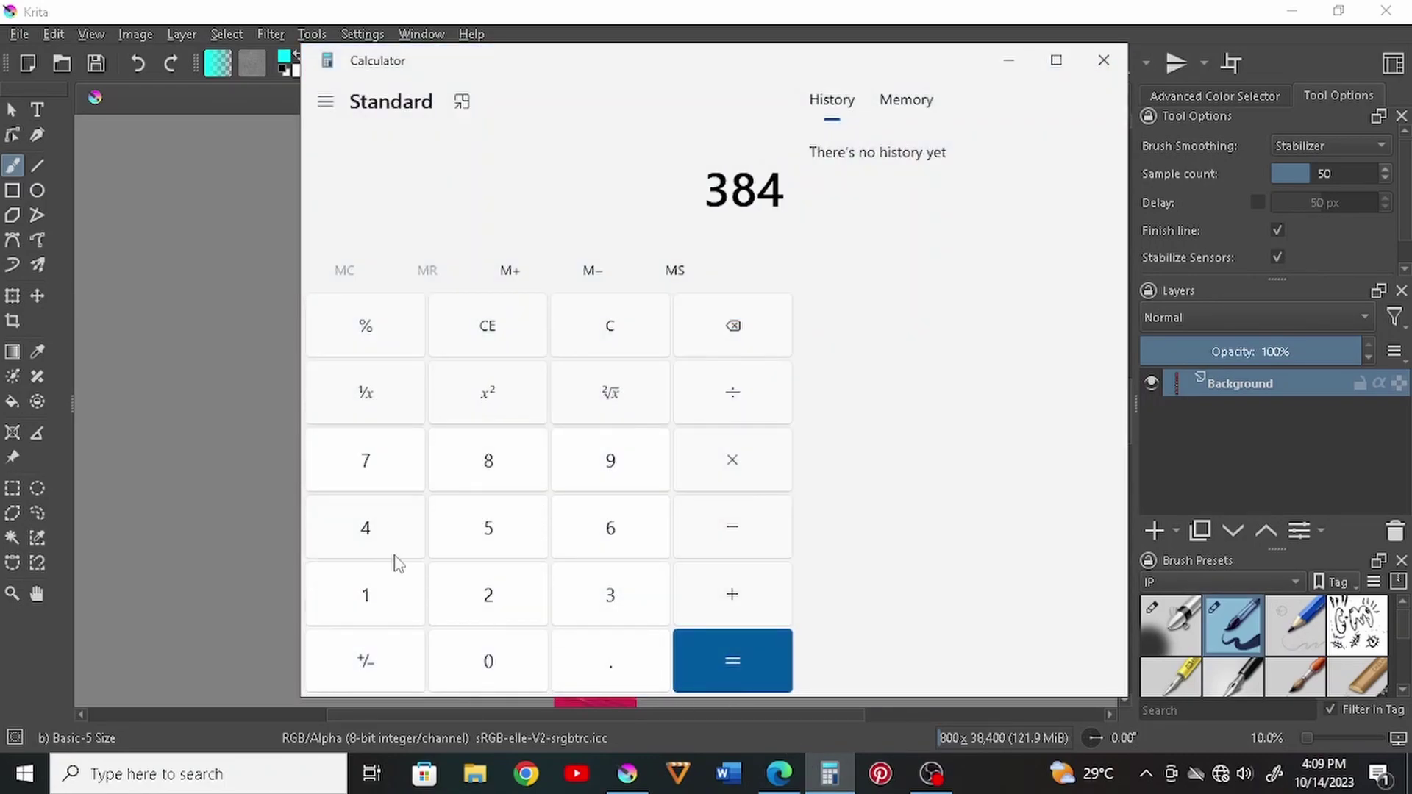
pyautogui.click(471, 660)
pyautogui.click(471, 660)
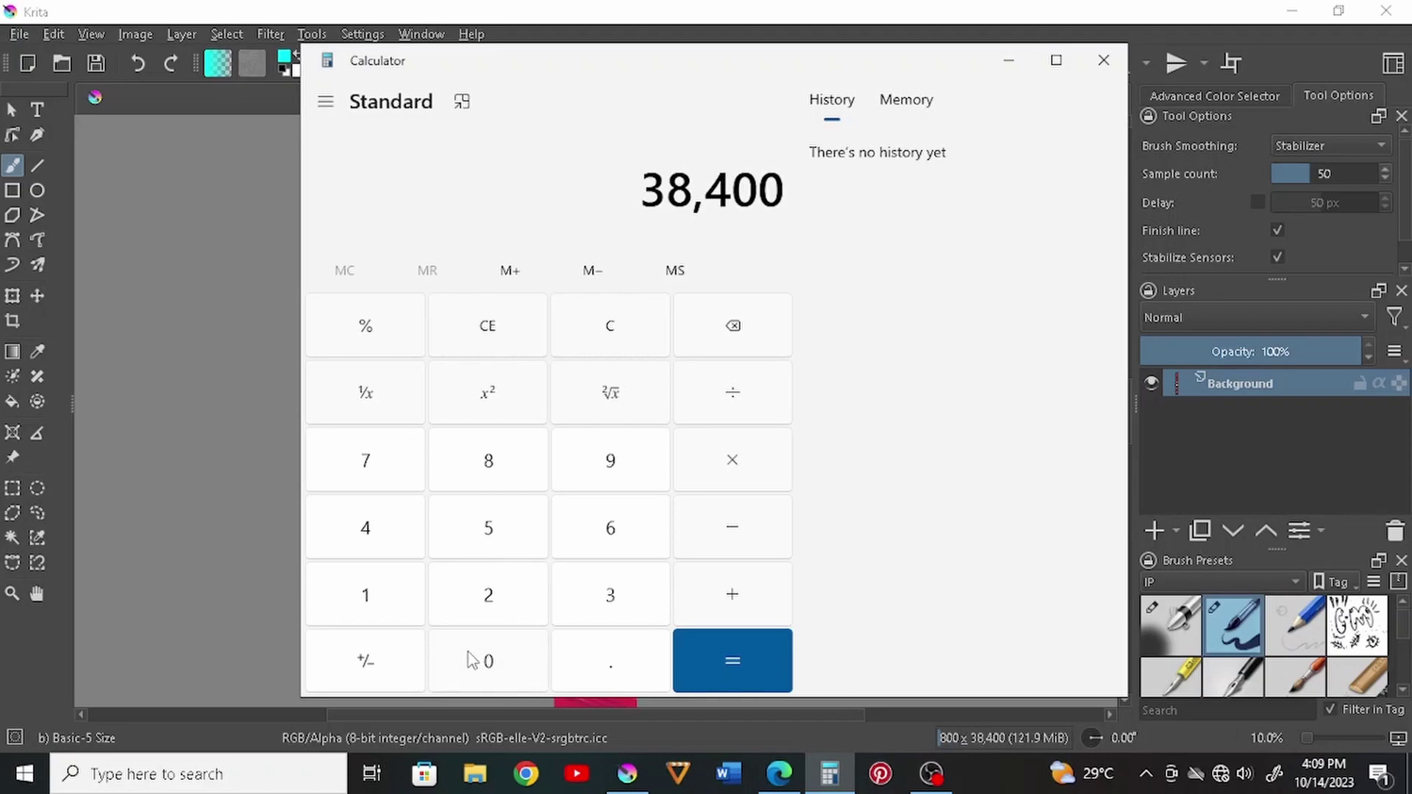
pyautogui.click(747, 397)
pyautogui.click(377, 587)
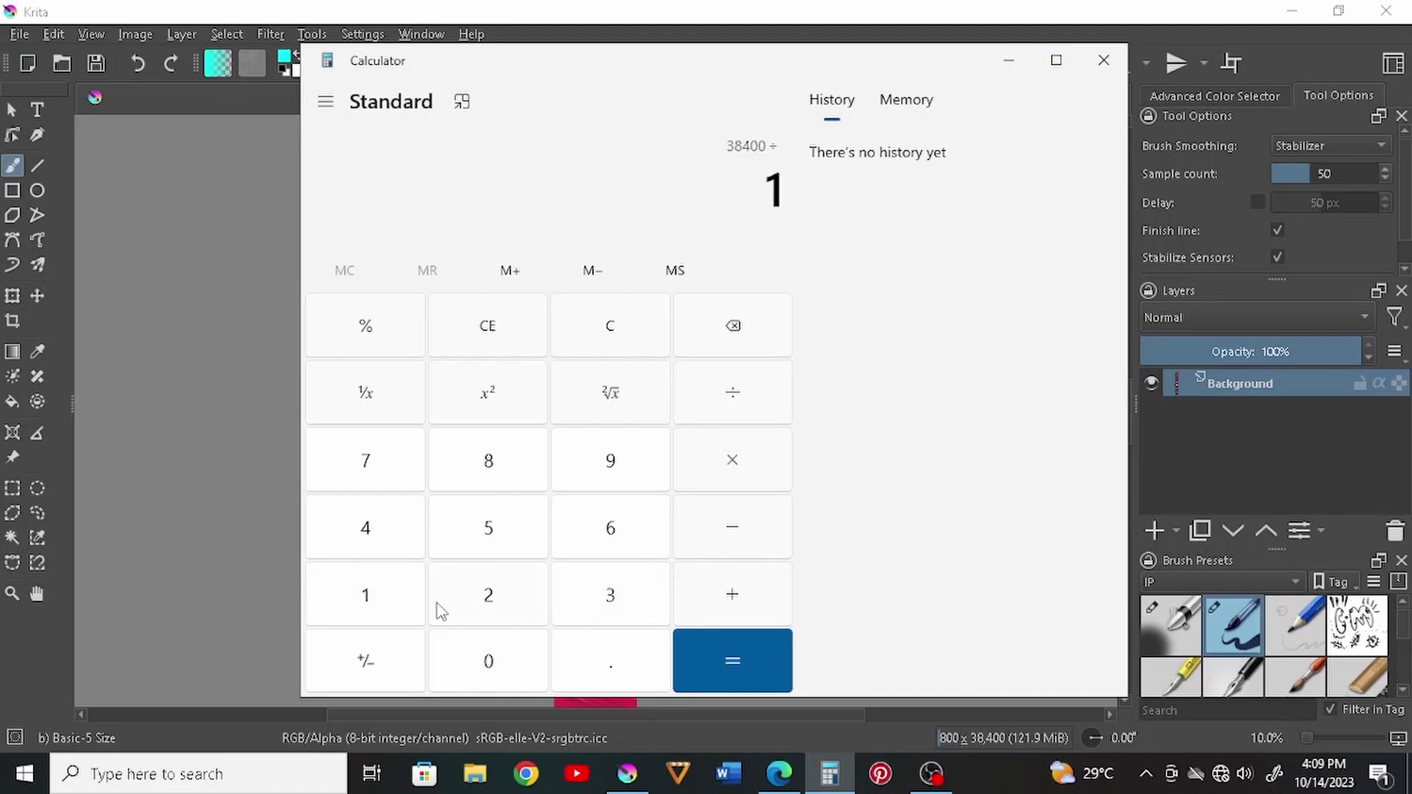
pyautogui.click(479, 607)
pyautogui.click(486, 486)
pyautogui.click(508, 657)
pyautogui.click(736, 664)
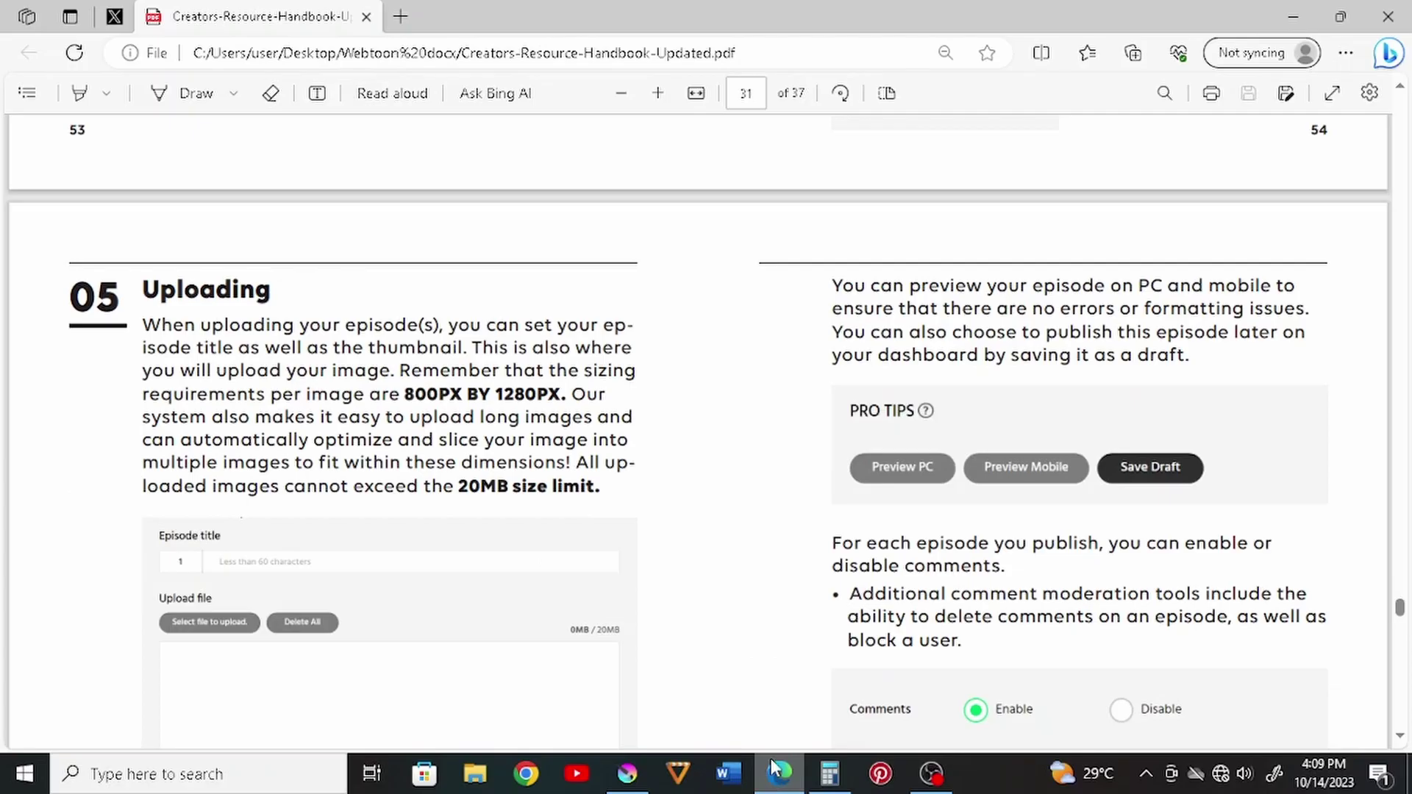
pyautogui.click(628, 774)
# In Image Split, set vertical split lines to 0 and horizontal split lines to 29
pyautogui.click(137, 35)
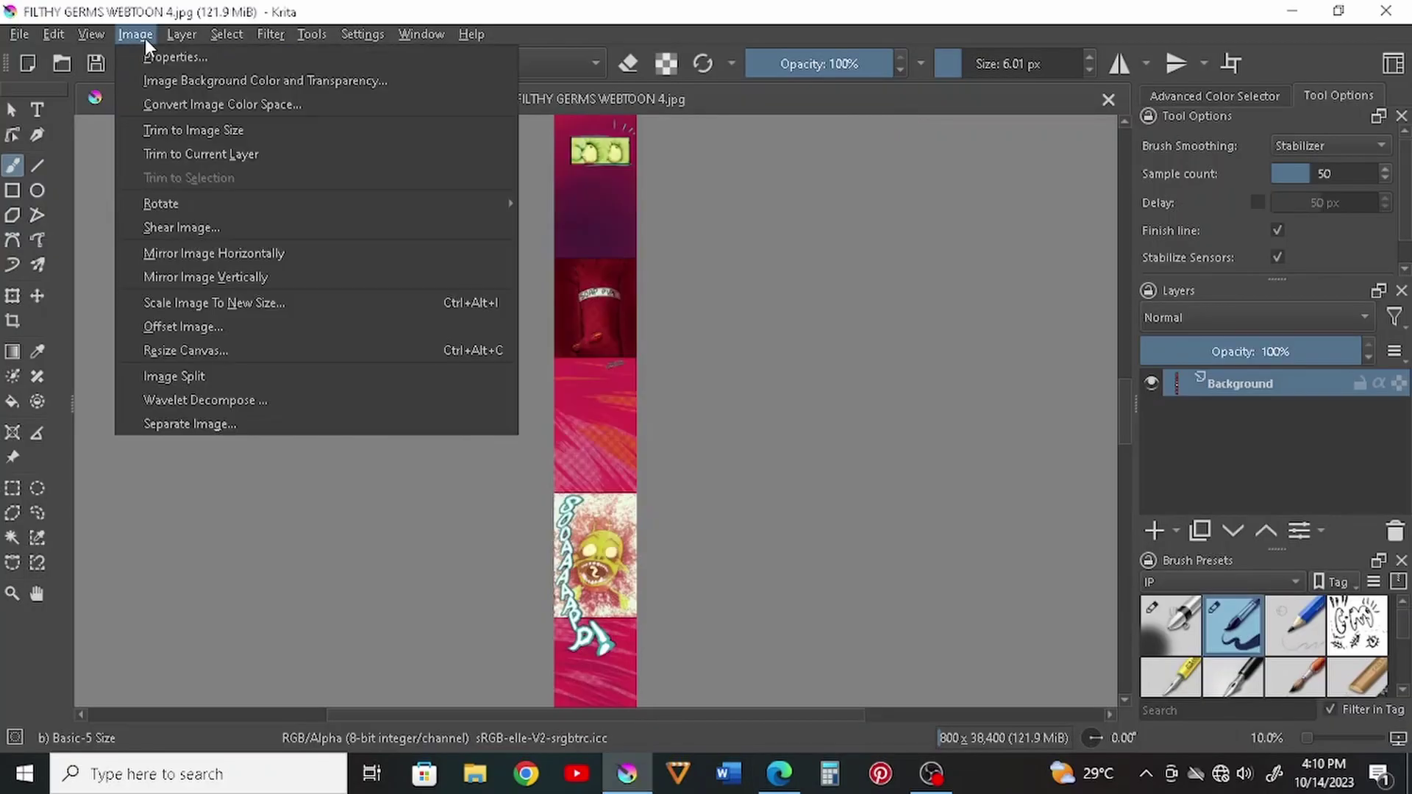
pyautogui.click(194, 374)
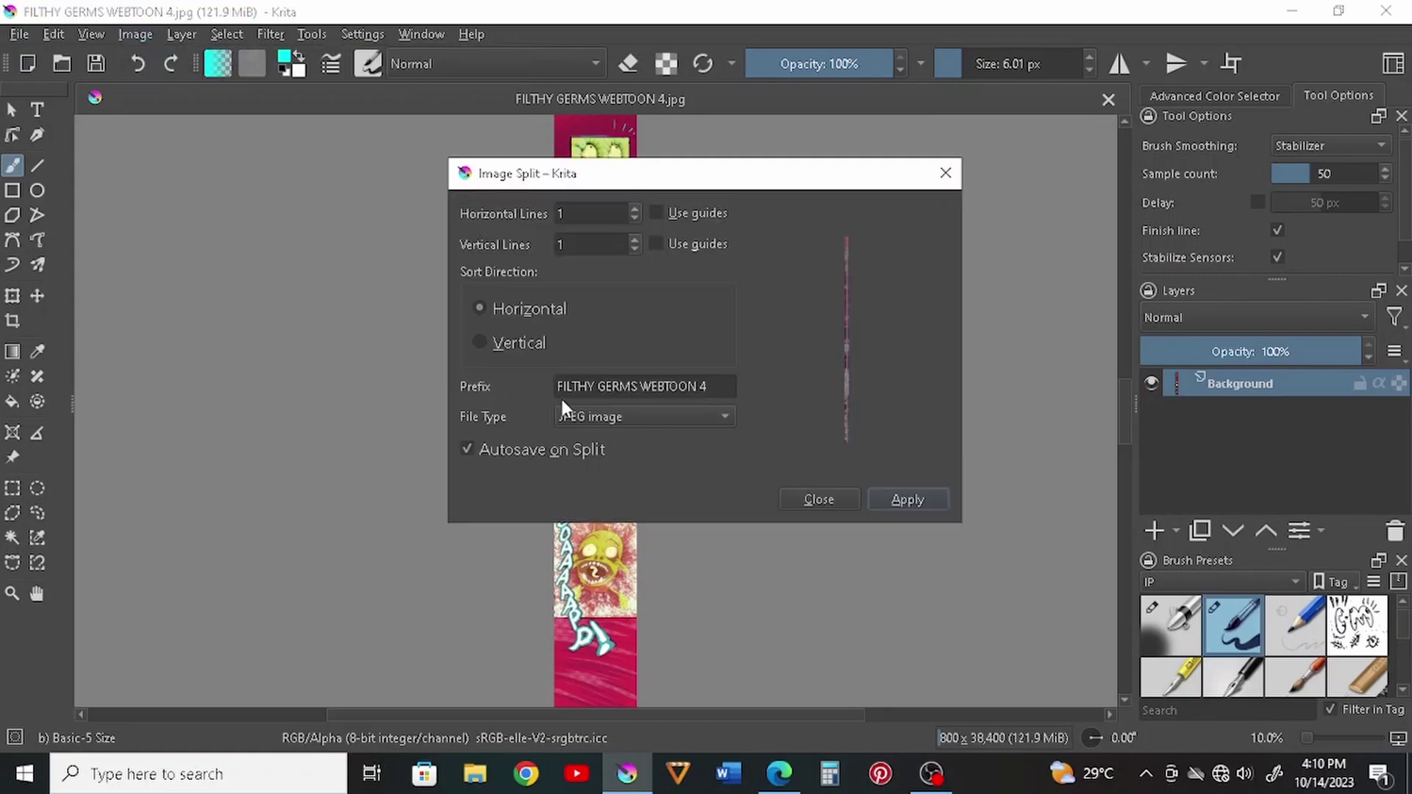
pyautogui.tripleClick(634, 240)
pyautogui.click(635, 249)
pyautogui.click(634, 249)
pyautogui.click(635, 249)
pyautogui.click(635, 249)
pyautogui.click(637, 241)
pyautogui.click(636, 242)
pyautogui.click(635, 248)
pyautogui.click(635, 248)
pyautogui.click(591, 223)
# Replace the file prefix with EP4, keep JPEG as output type, and apply the split
pyautogui.moveTo(733, 384); pyautogui.dragTo(557, 389)
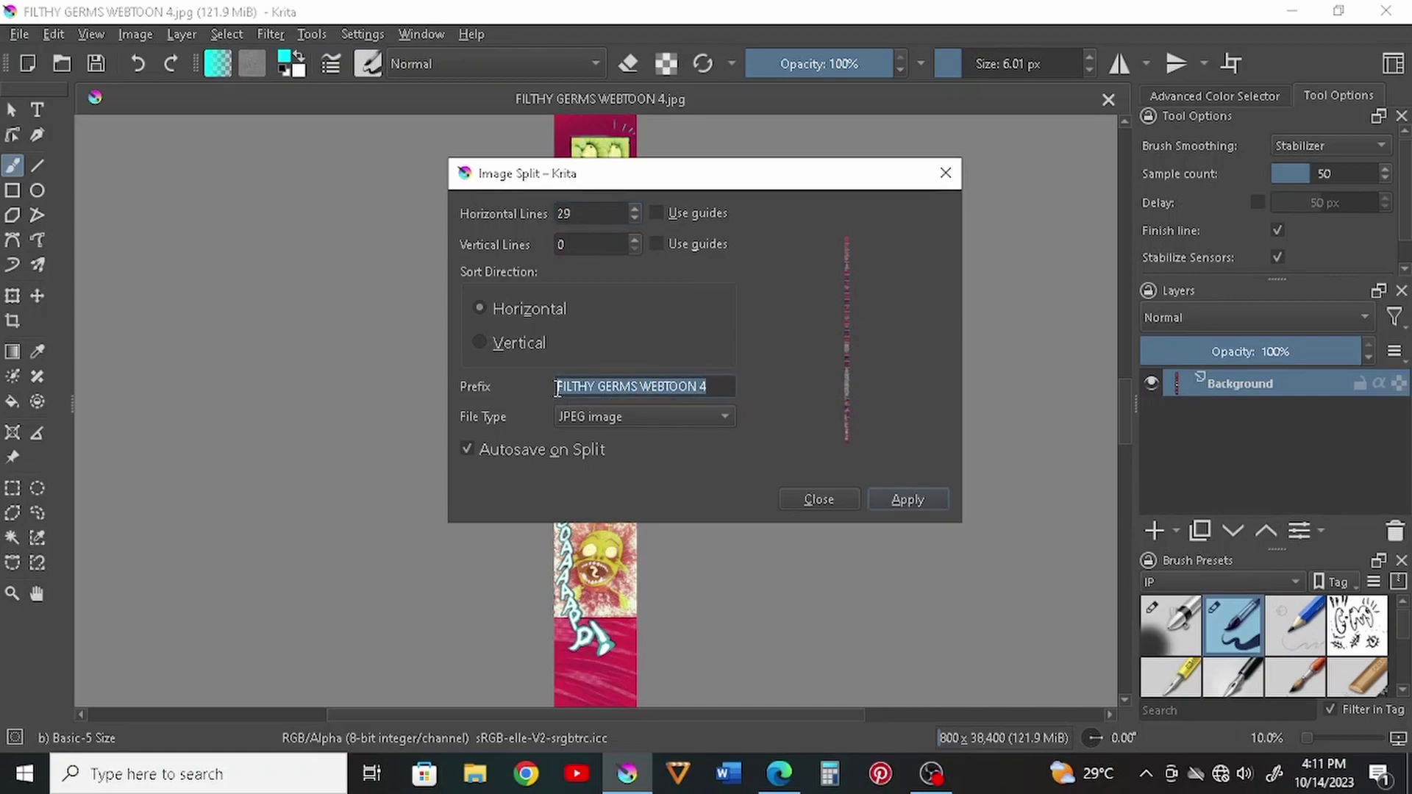
pyautogui.press('BackSpace')
pyautogui.write('EP4')
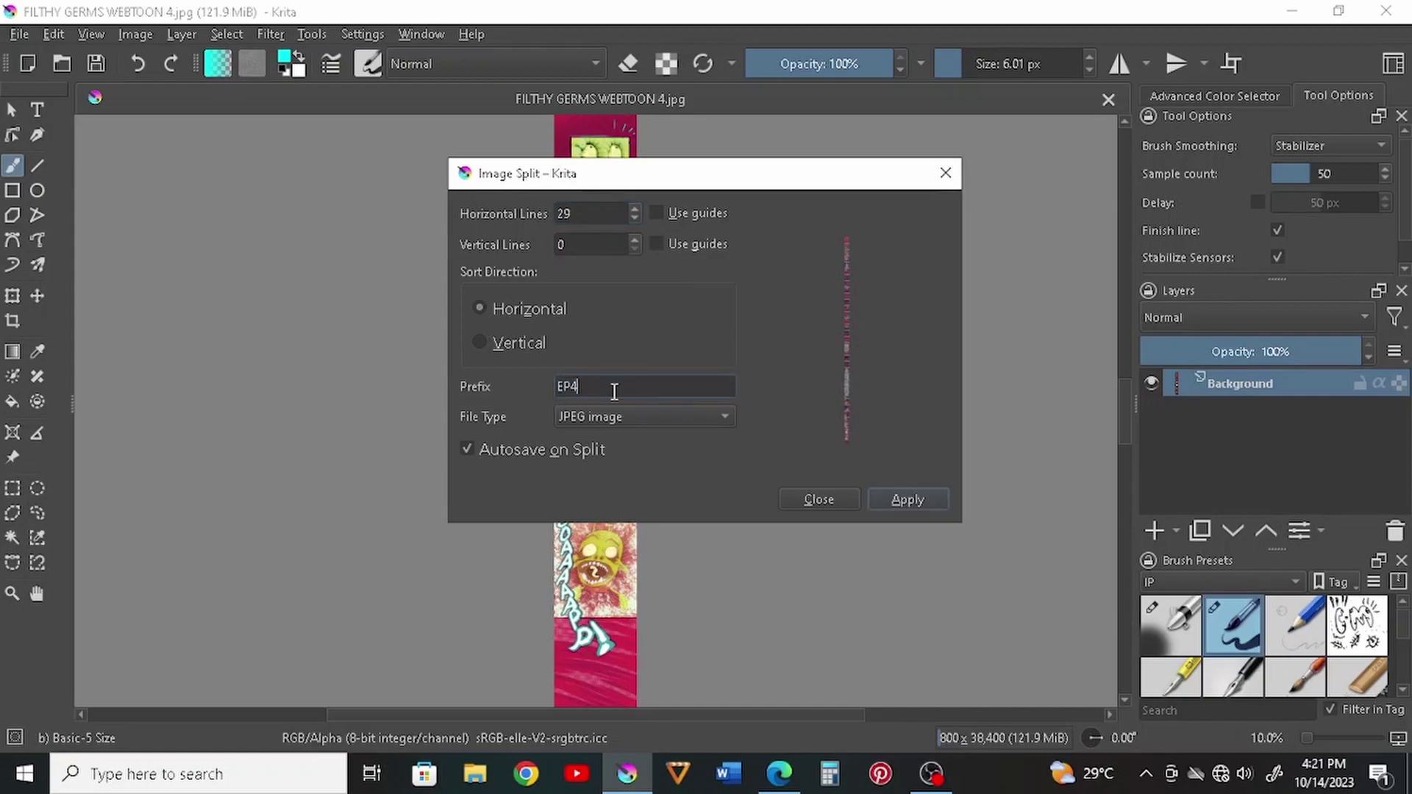
pyautogui.click(721, 421)
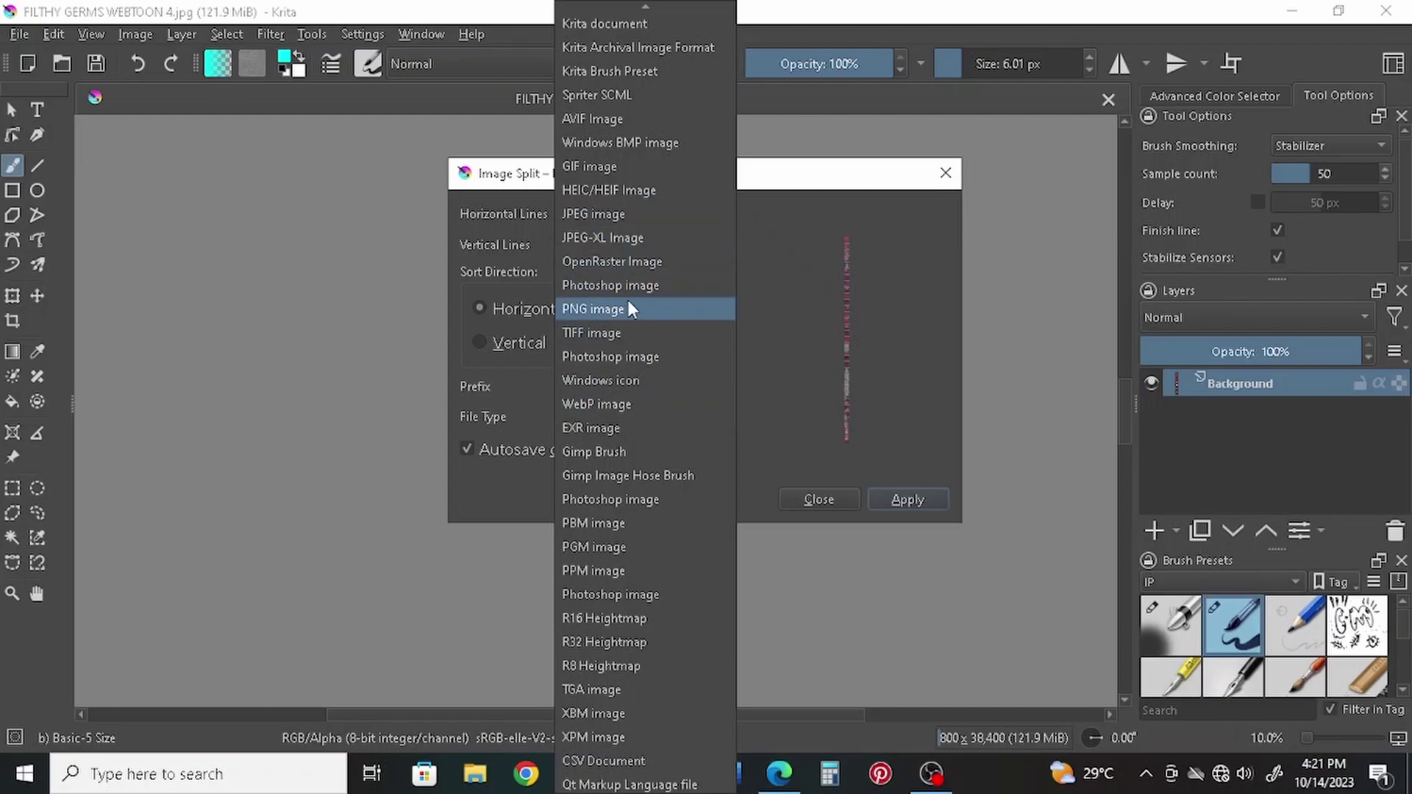
pyautogui.click(780, 547)
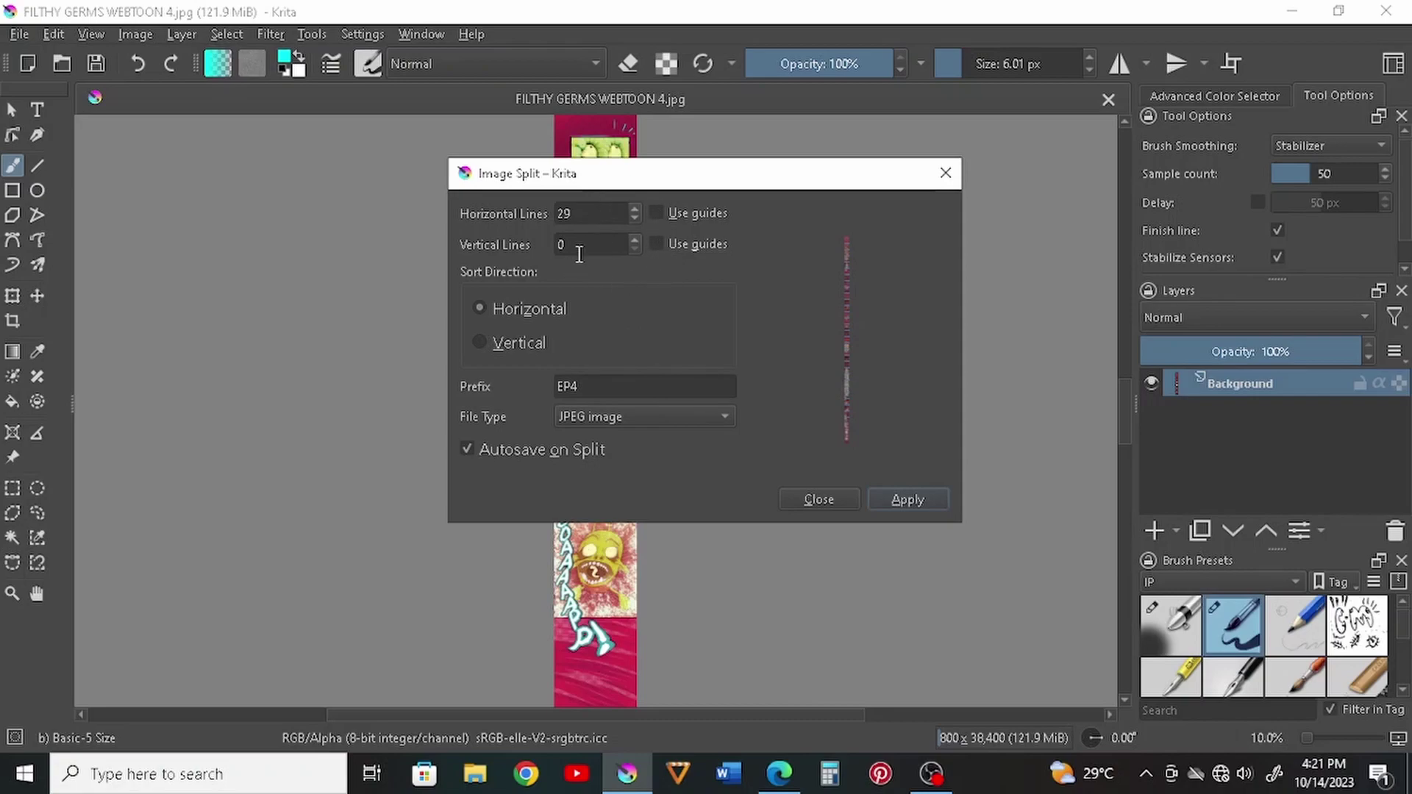
pyautogui.click(912, 498)
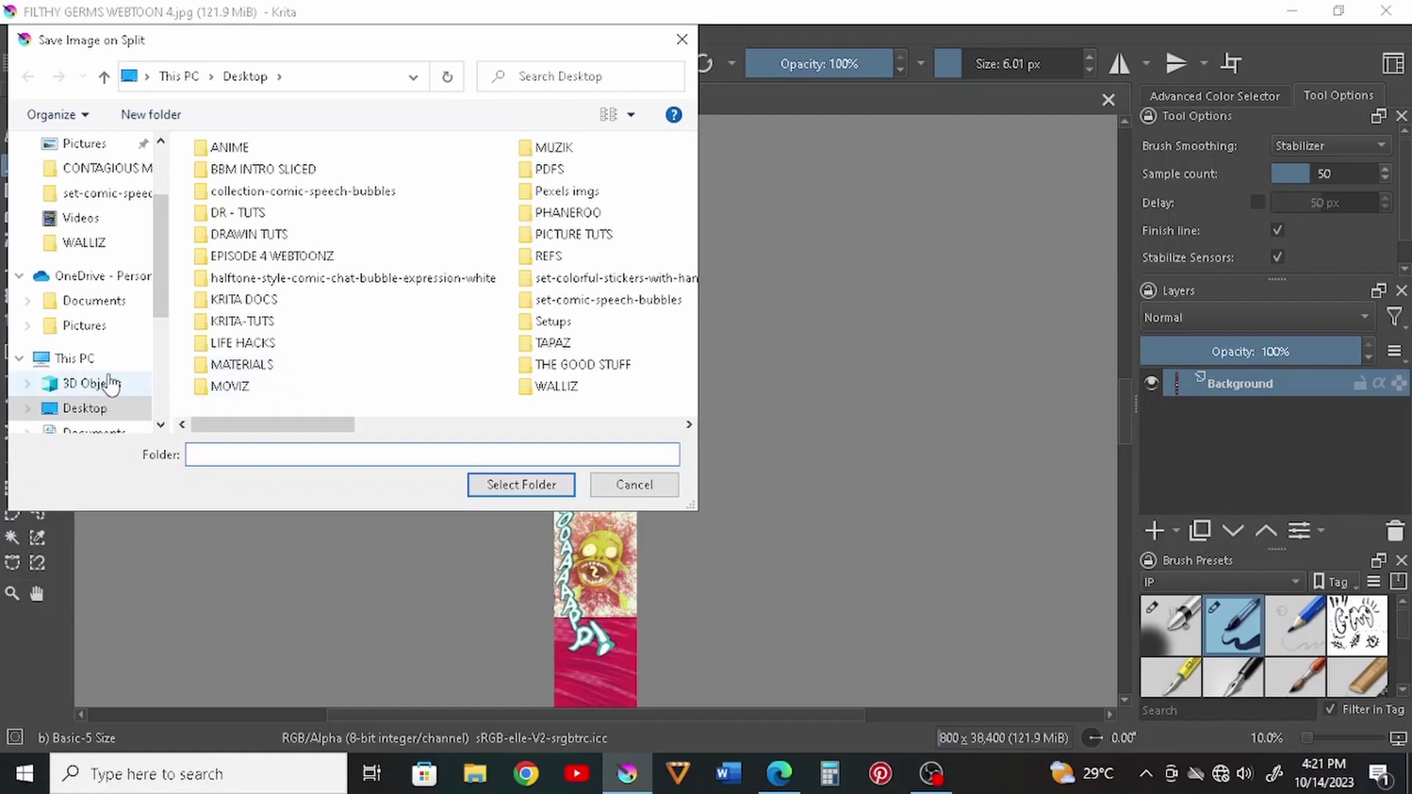
# Create a Desktop folder named EPISODE 4 WEBTOONS and select it as the split output folder
pyautogui.click(92, 408)
pyautogui.rightClick(348, 385)
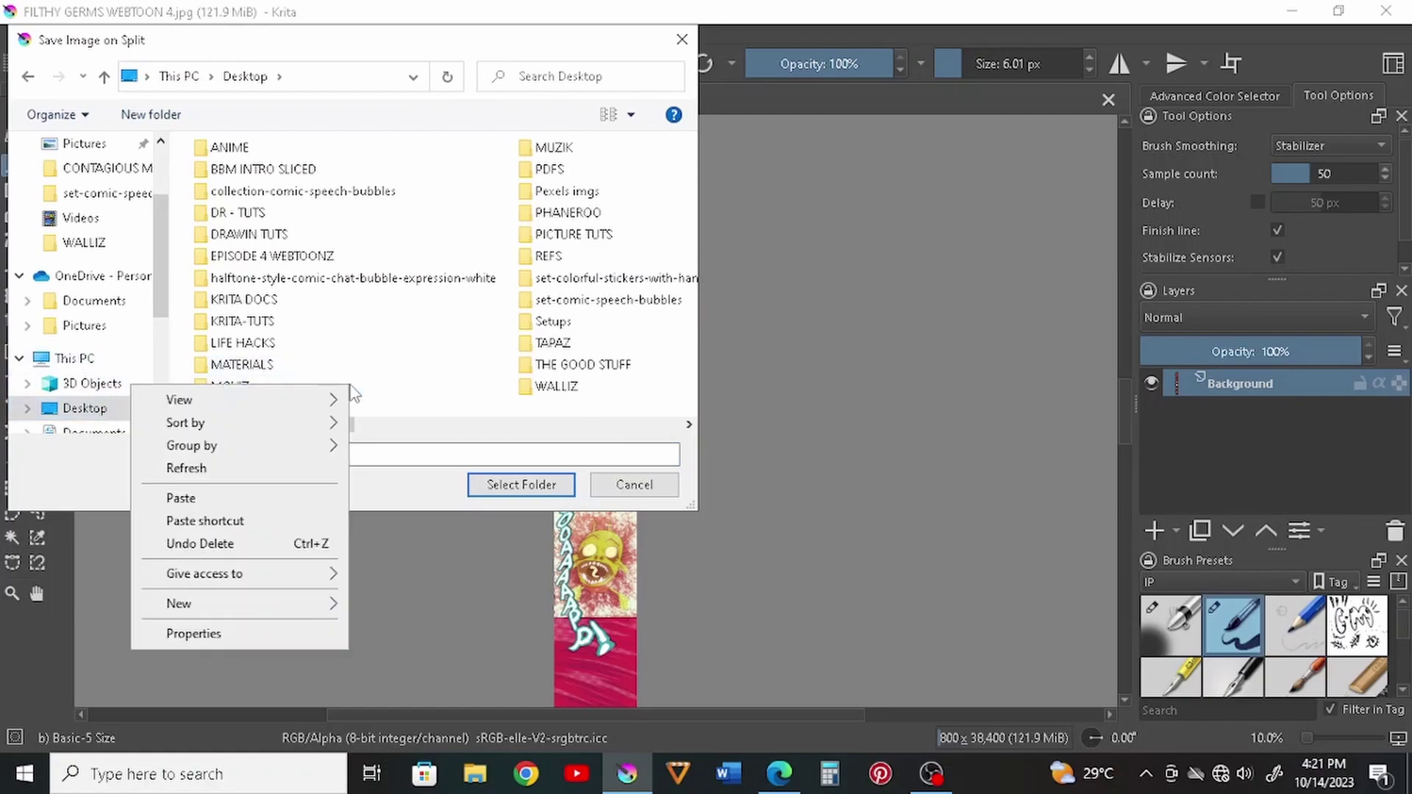
pyautogui.moveTo(251, 614)
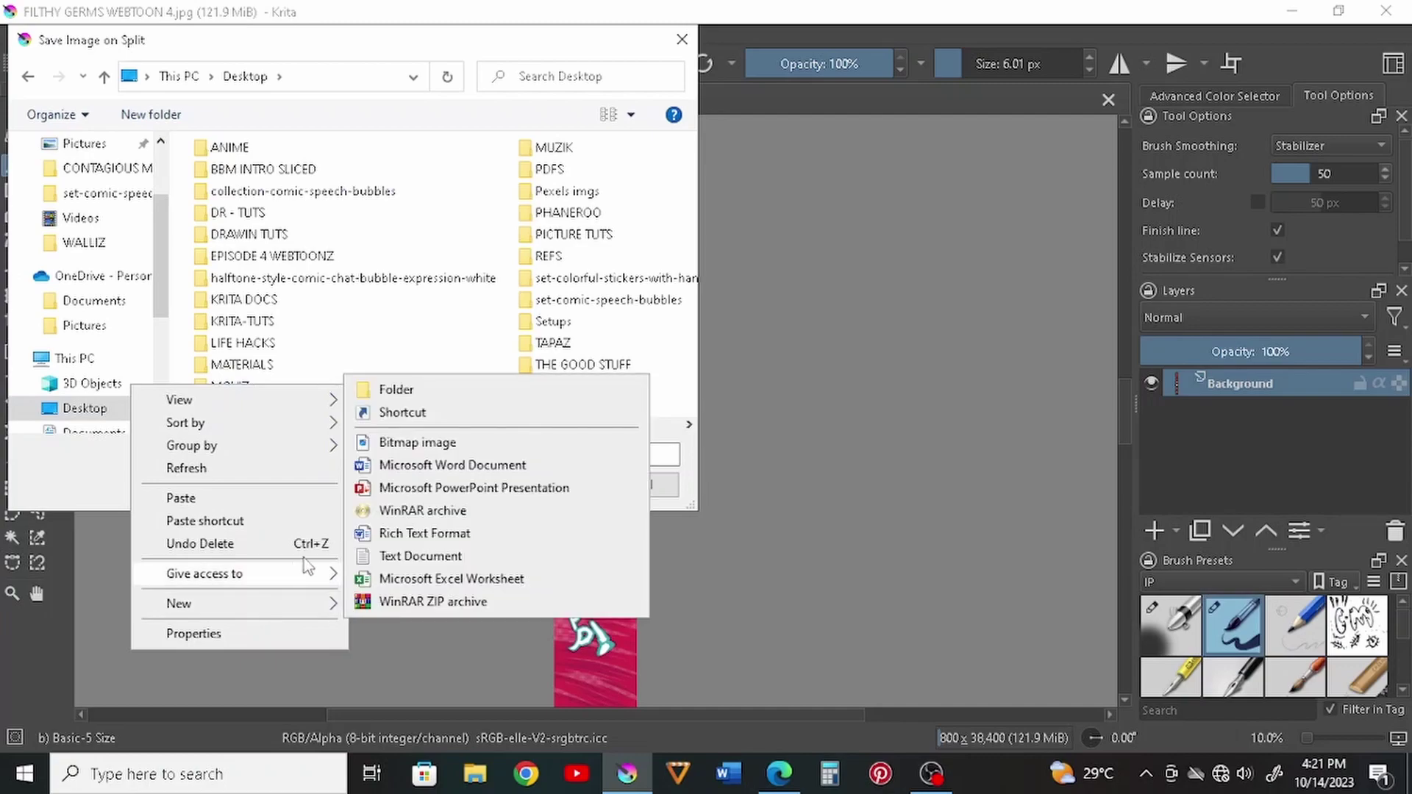
pyautogui.click(397, 387)
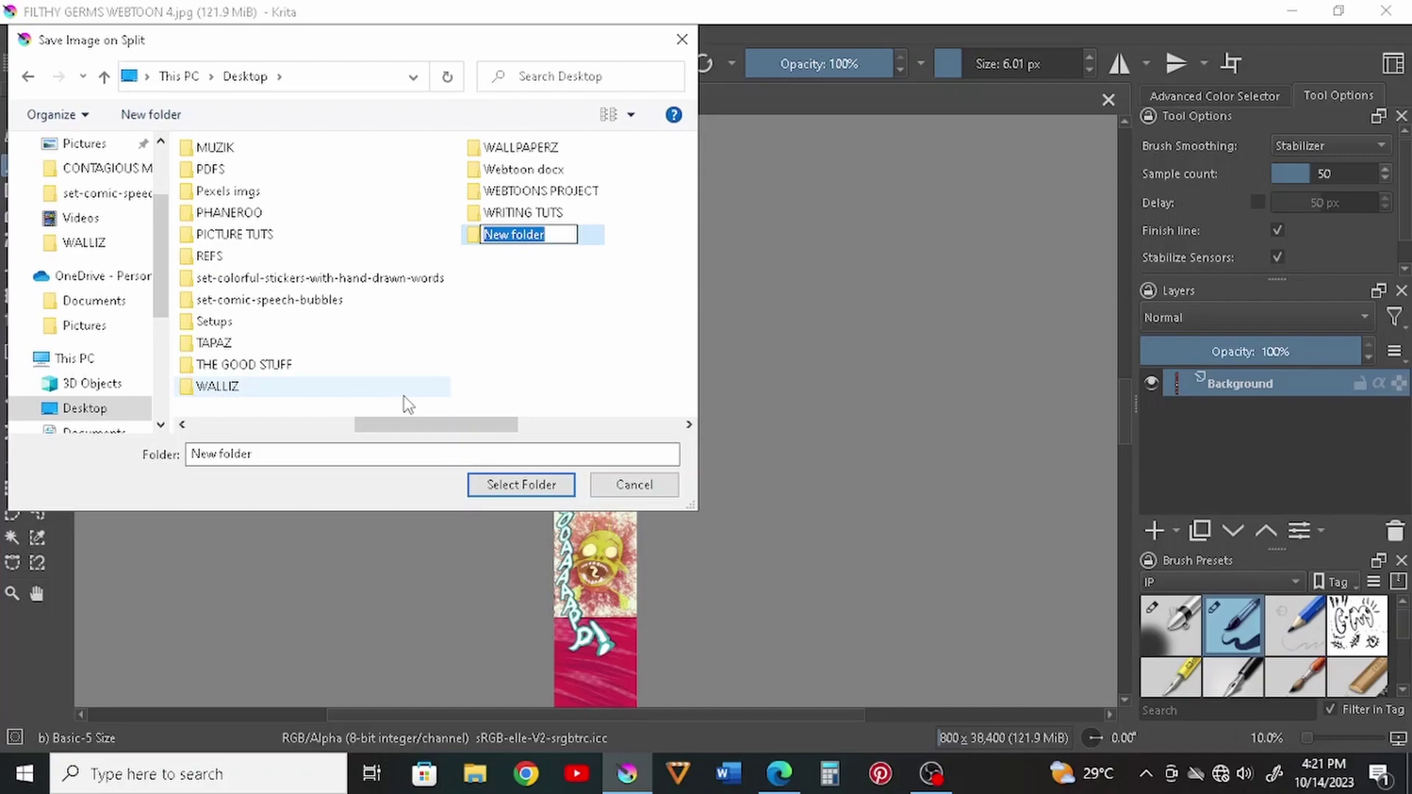
pyautogui.write('EPISODE 4 WEBTOONS')
pyautogui.press('Return')
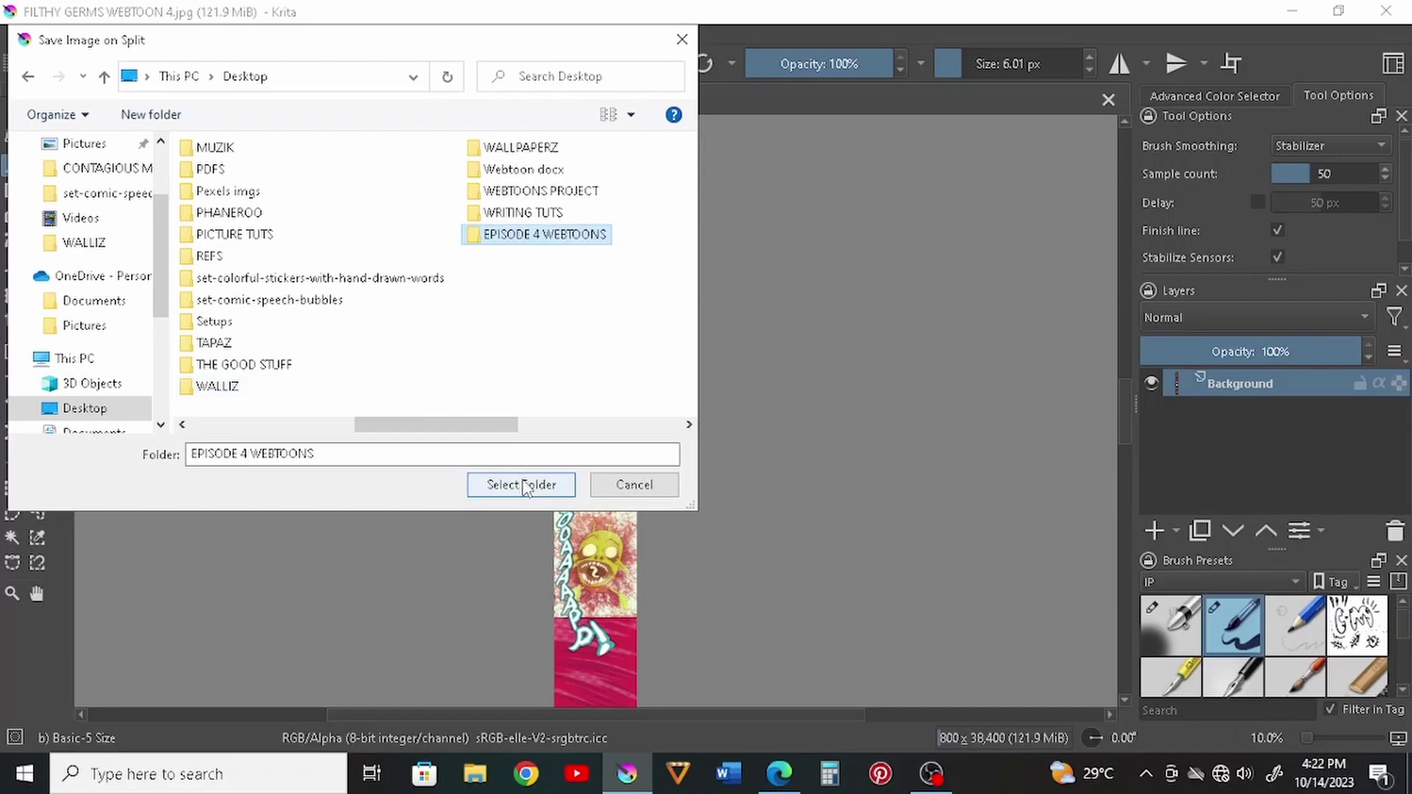
pyautogui.click(521, 484)
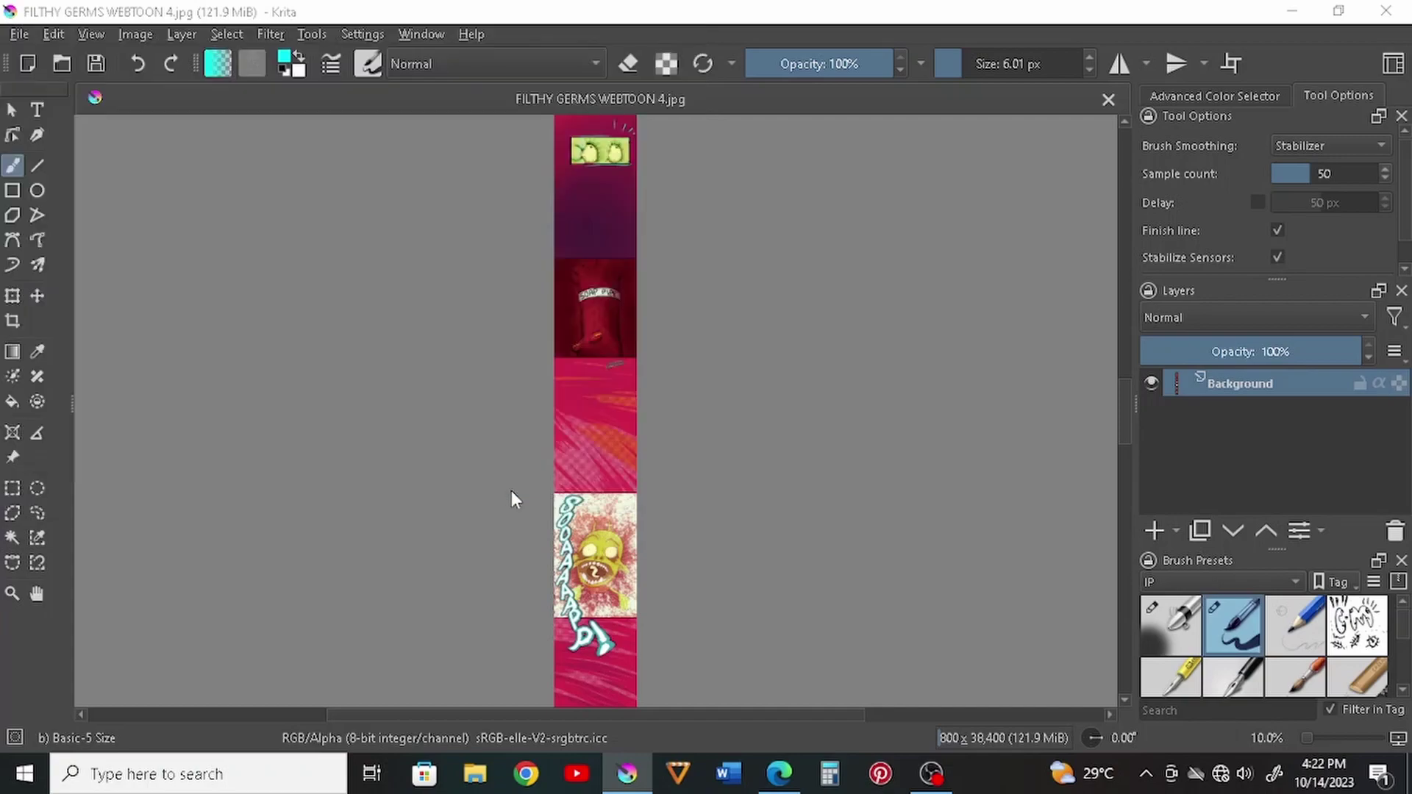
# Open the EPISODE 4 WEBTOONS folder full-screen and view the panels as large icons
pyautogui.press('super+d')
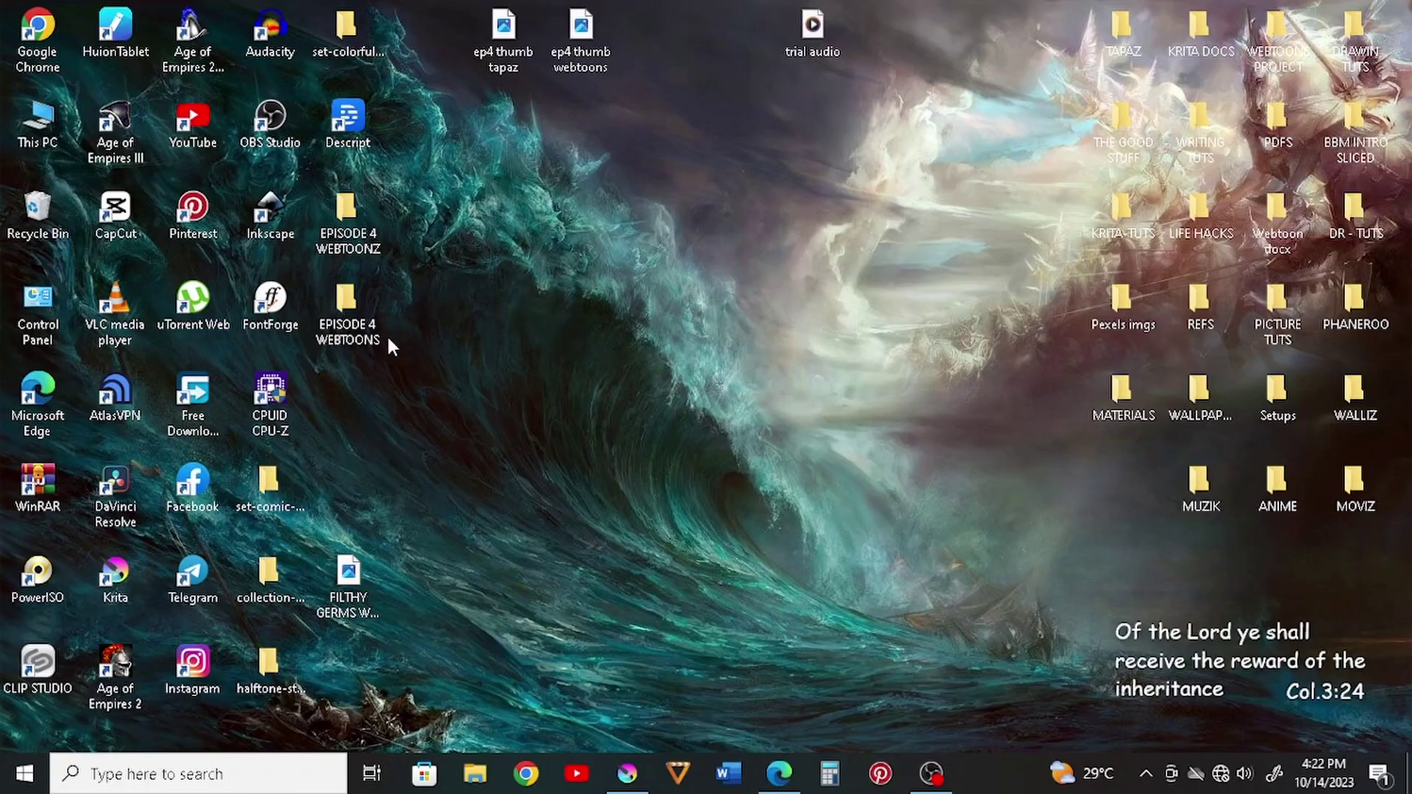
pyautogui.doubleClick(363, 297)
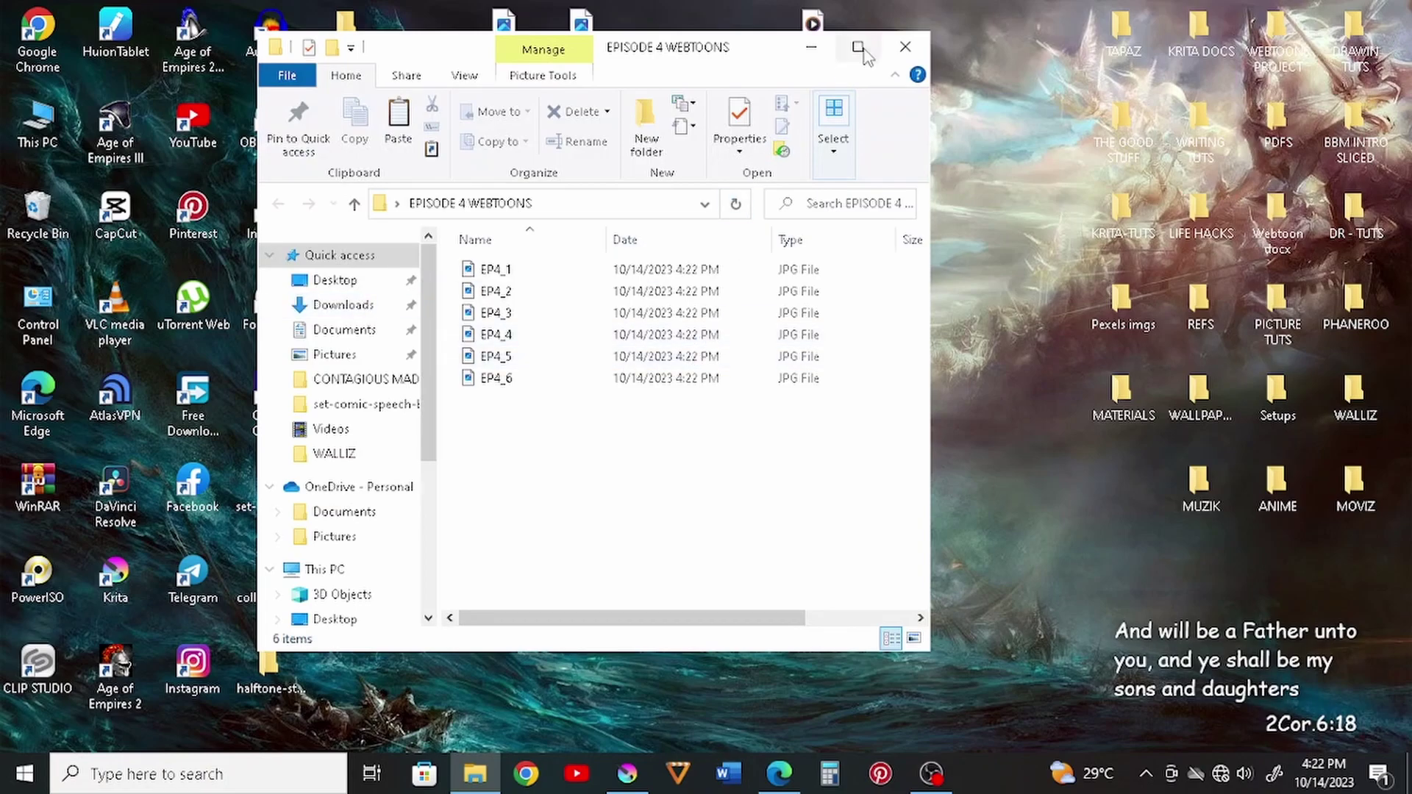
pyautogui.click(863, 50)
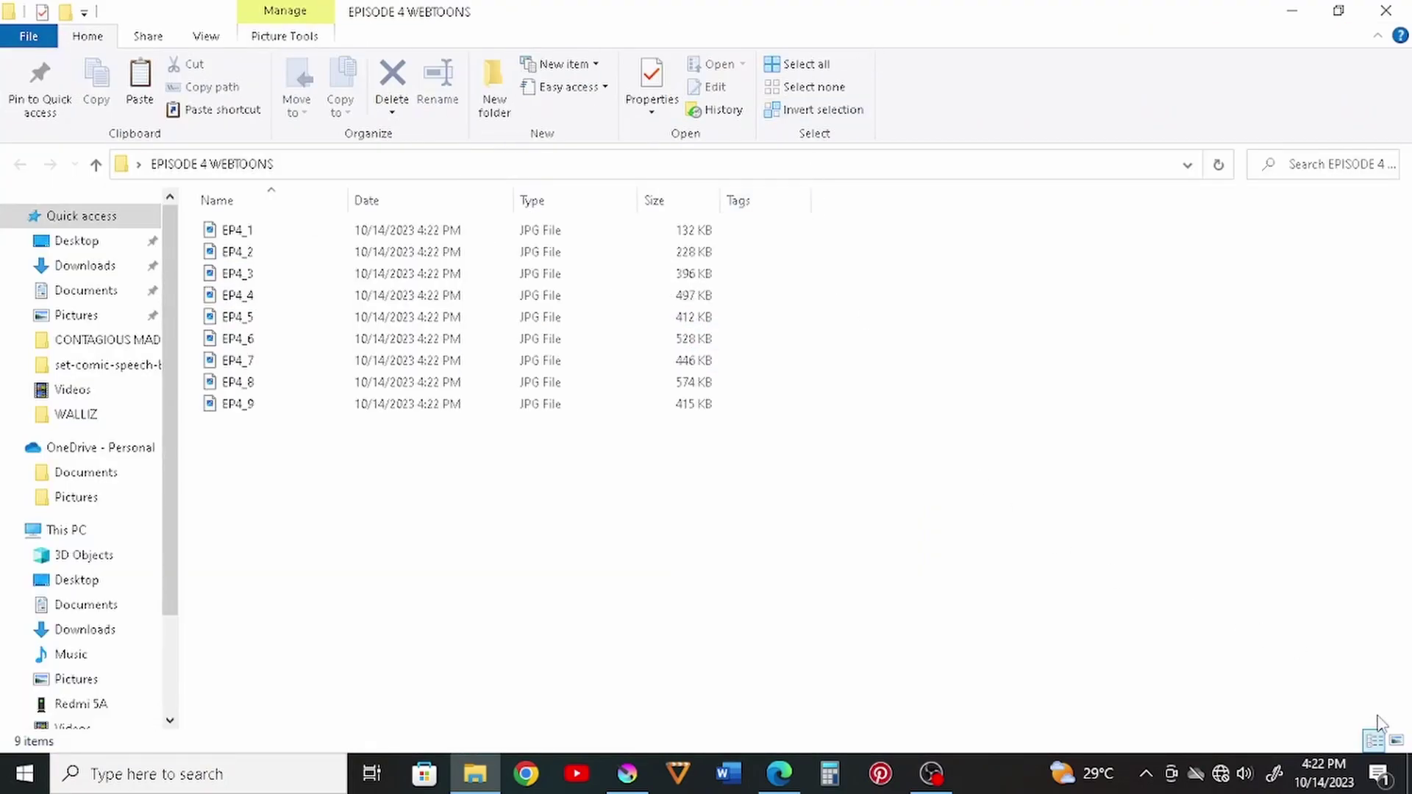
pyautogui.click(1396, 741)
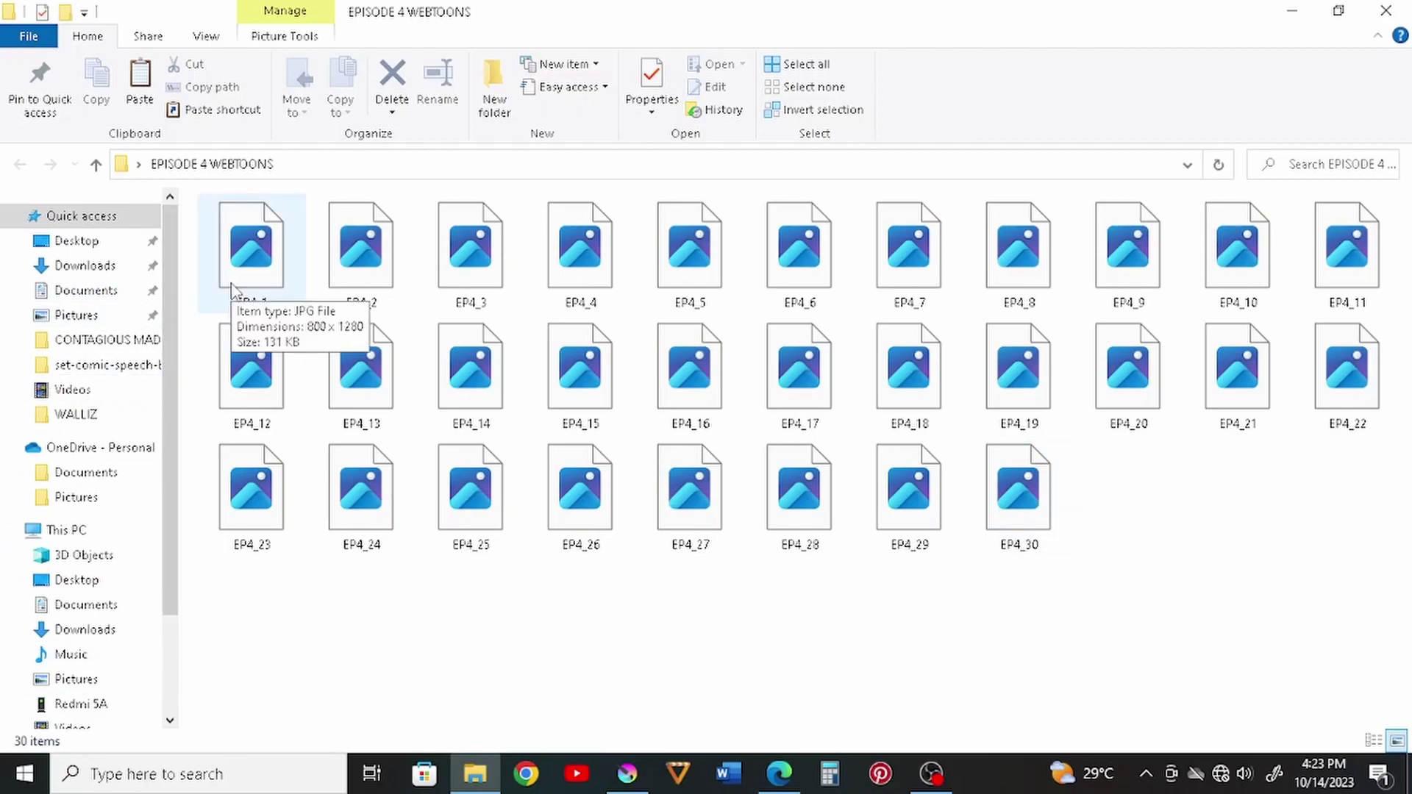
# In Details view, select all panel files EP4_1 to EP4_30 to confirm all 30 saved
pyautogui.click(1374, 741)
pyautogui.scroll(-2, 707, 508)
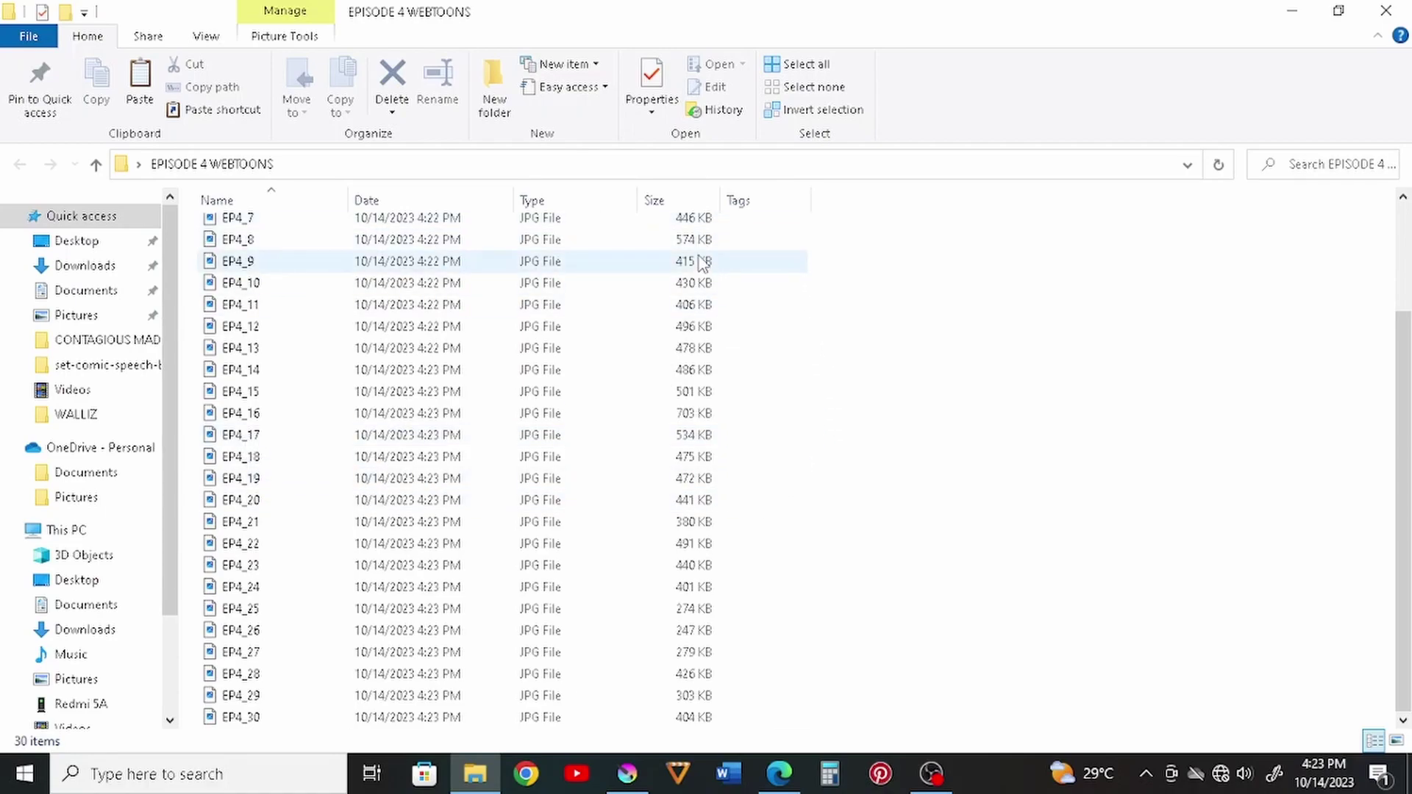
pyautogui.moveTo(746, 273); pyautogui.dragTo(654, 739)
pyautogui.click(891, 482)
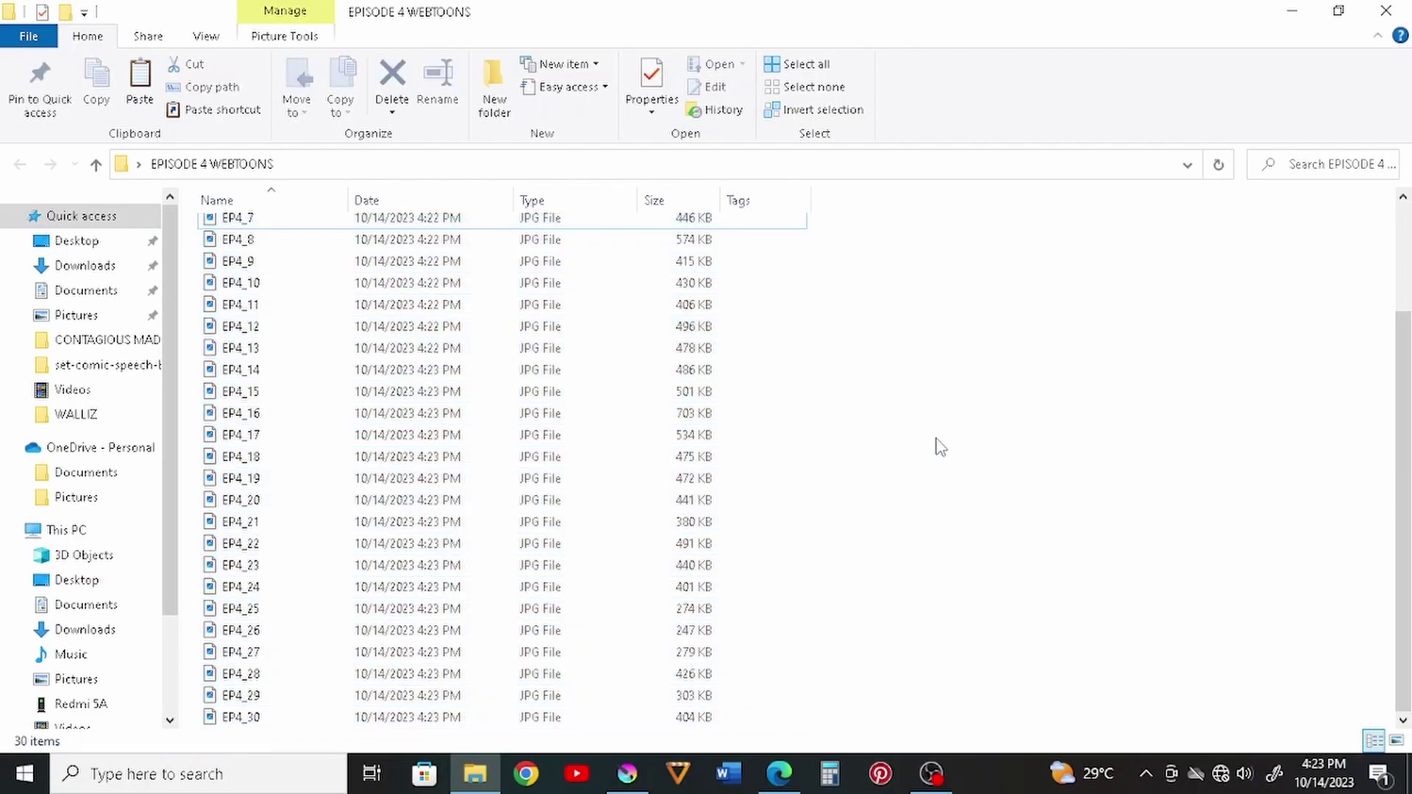
pyautogui.scroll(3, 940, 446)
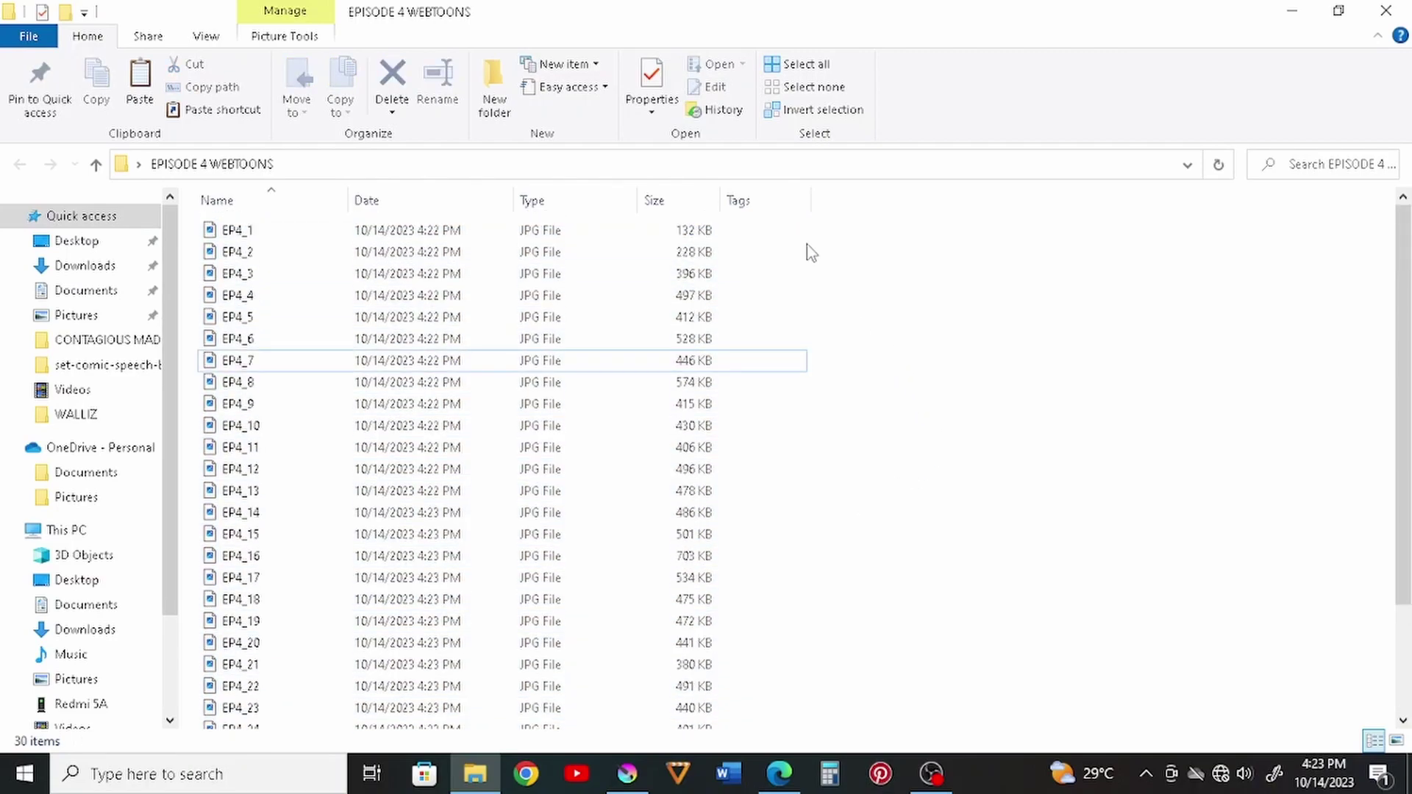
pyautogui.moveTo(765, 225); pyautogui.dragTo(642, 747)
pyautogui.click(1021, 379)
# Close the folder window and view EPISODE 4 WEBTOONS properties: 30 files, 12.3 MB
pyautogui.click(1386, 10)
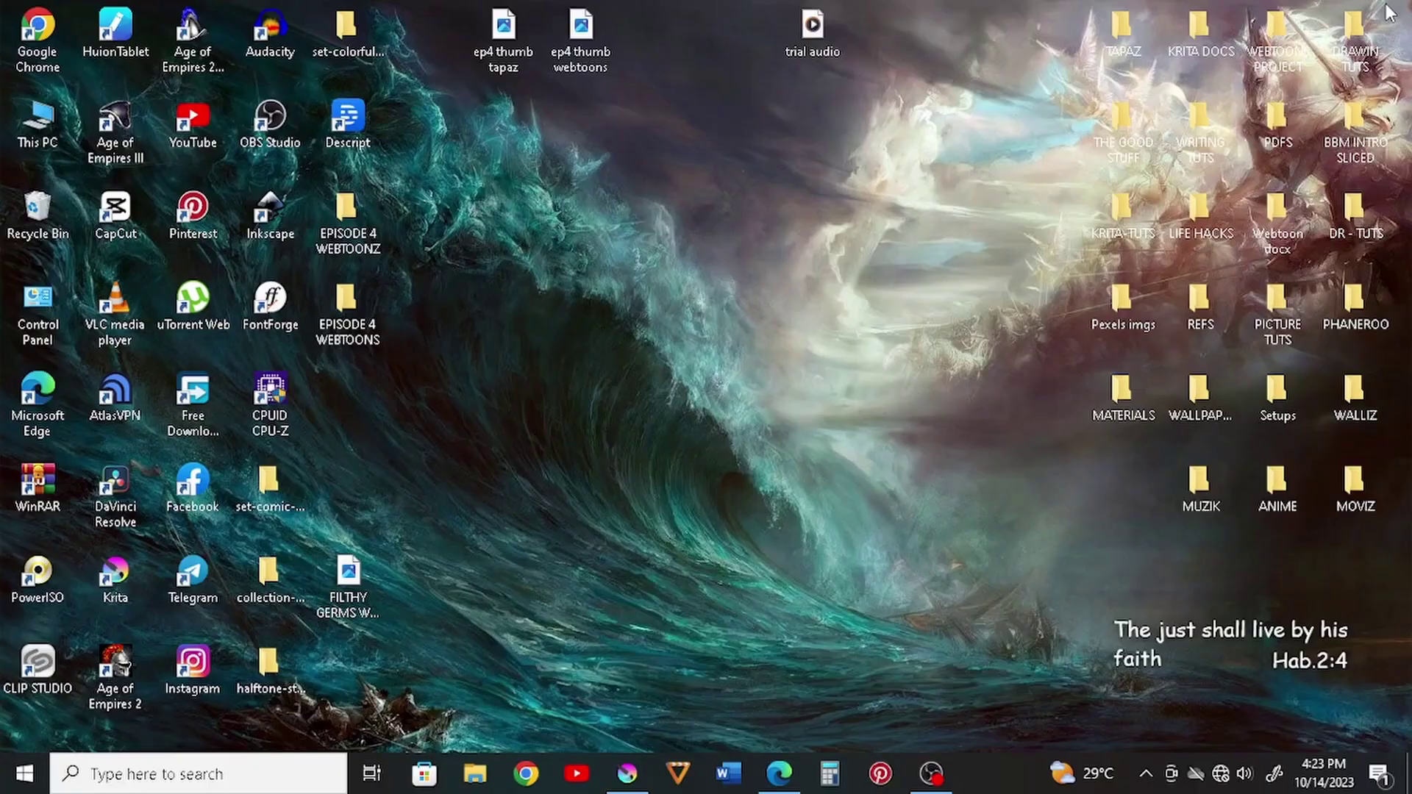
pyautogui.rightClick(364, 332)
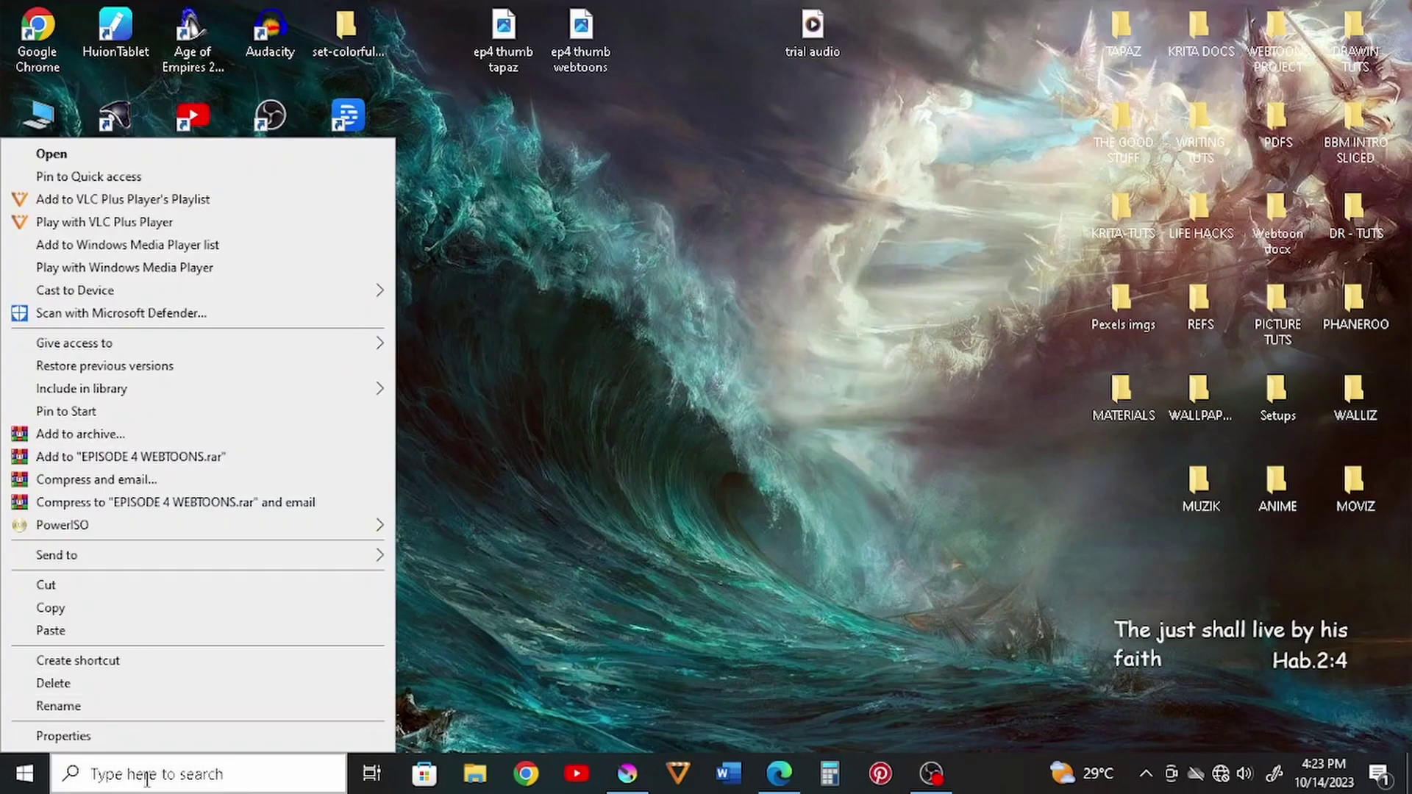
pyautogui.click(160, 740)
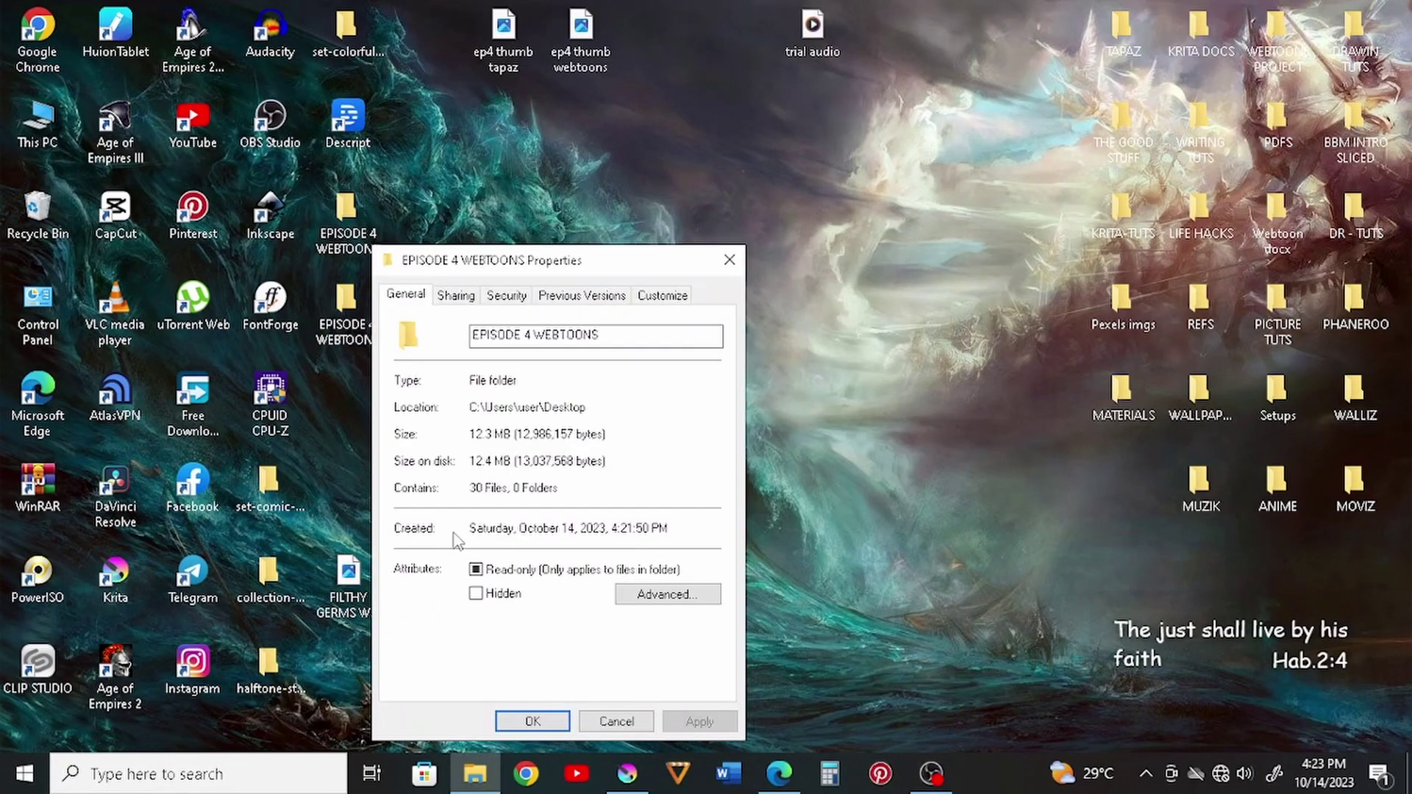